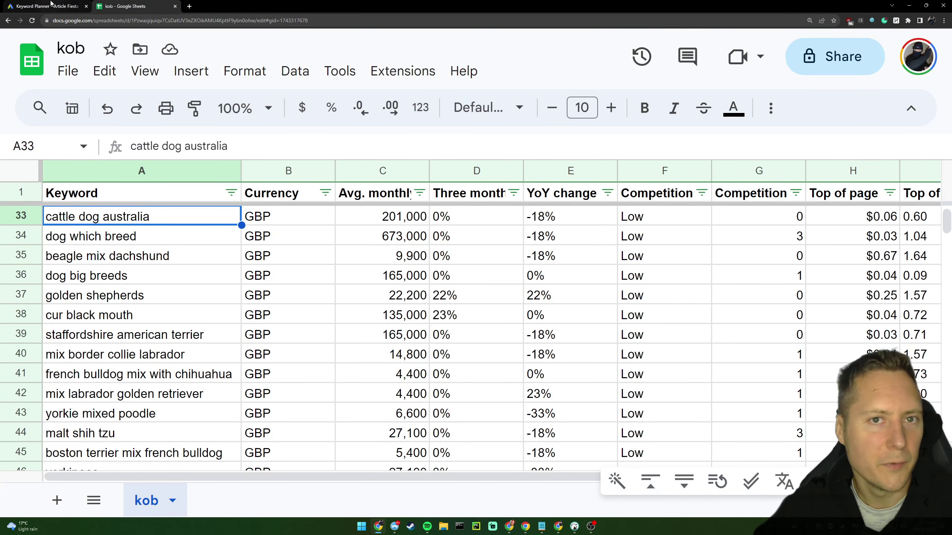
Open Keyword Planner's Discover new keywords form, then a new blank browser tab
left_click(55, 4)
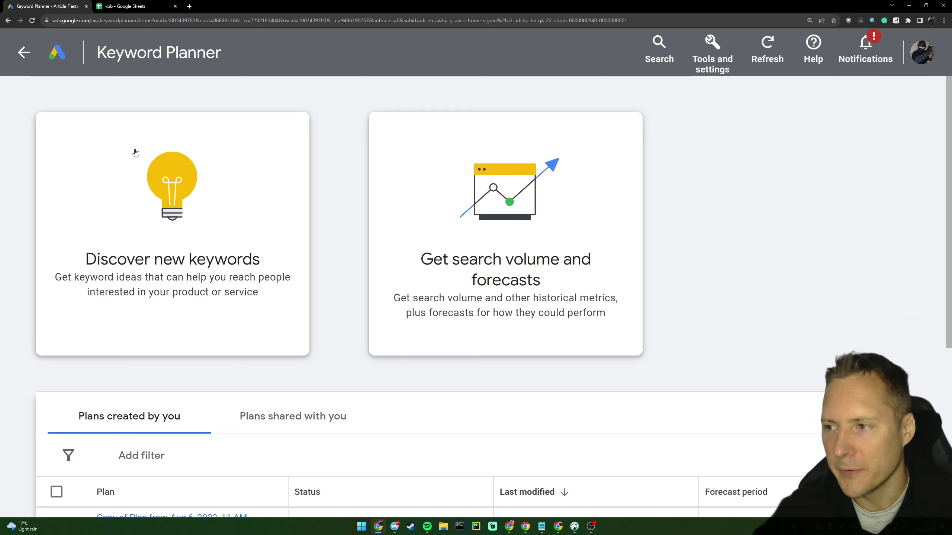
scroll(285, 227, "down", 2)
scroll(309, 247, "up", 2)
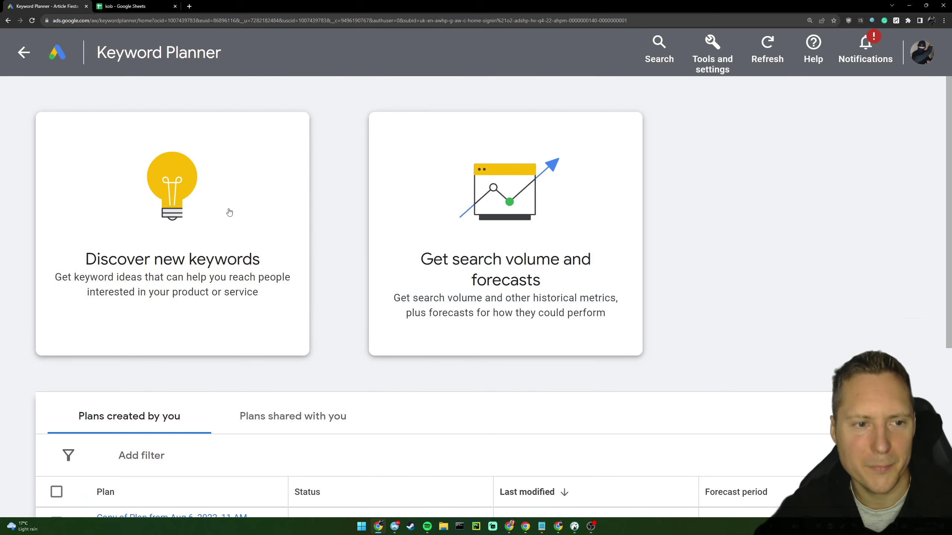
left_click(189, 217)
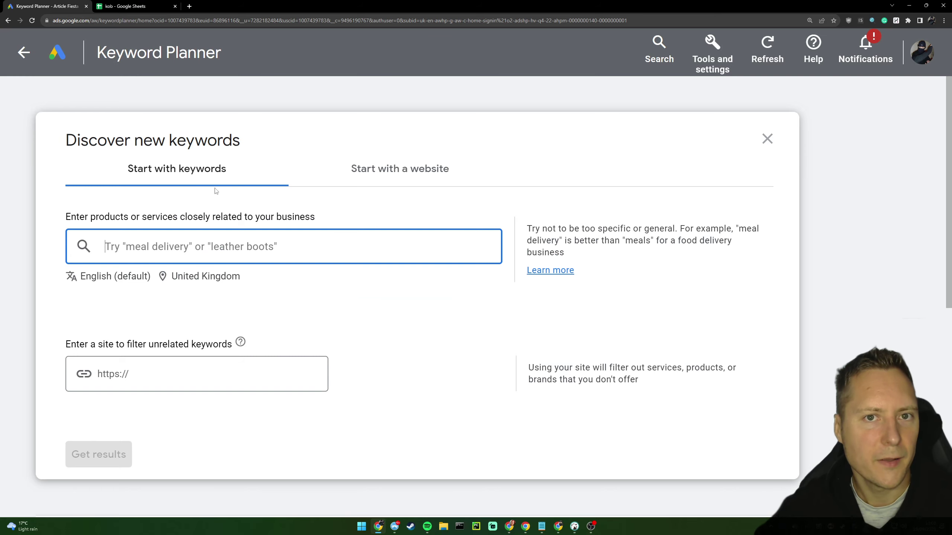
left_click(189, 6)
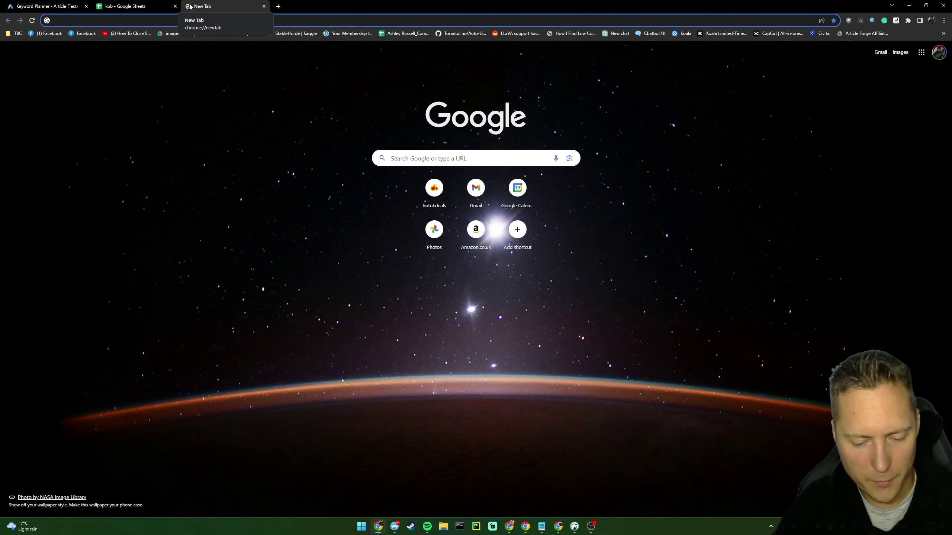
Search Google for 'portable fans' and scroll through the results
type("portable fans")
key("Return")
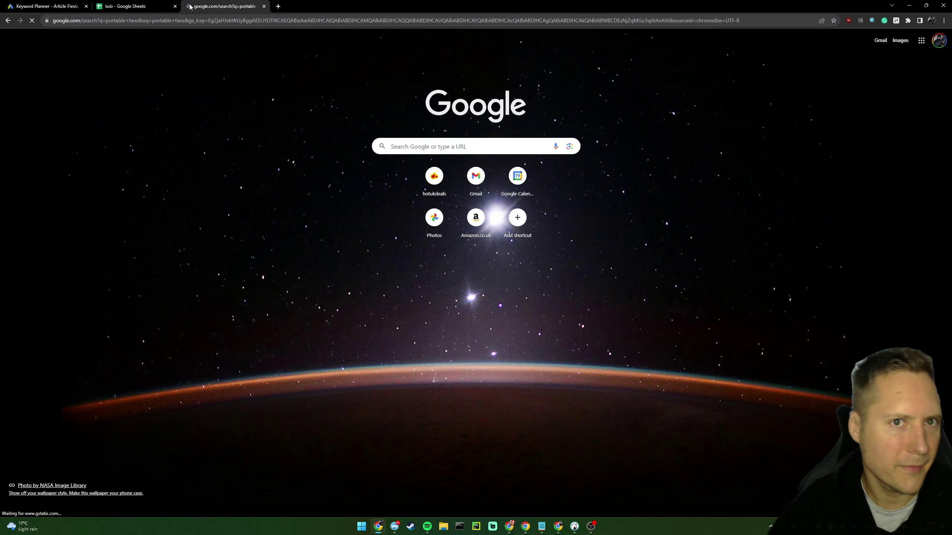
scroll(261, 277, "down", 2)
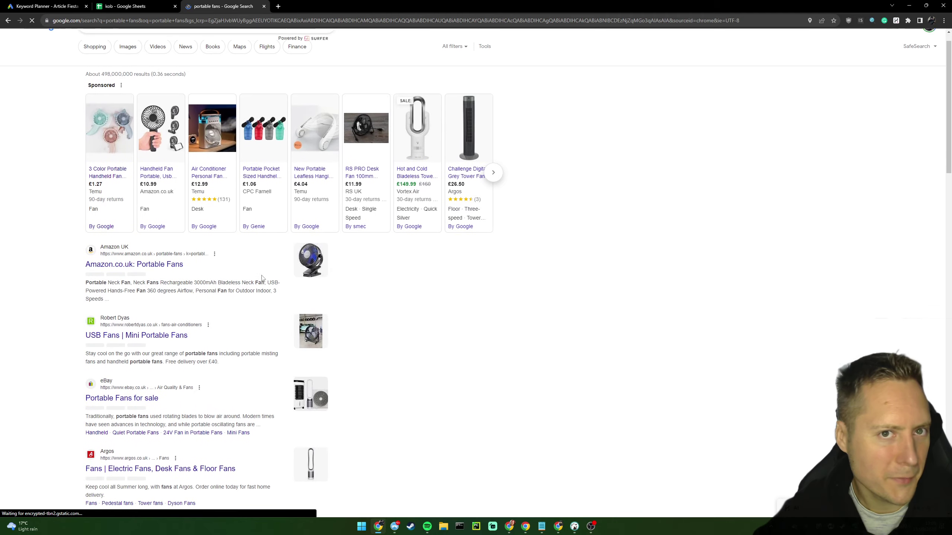
scroll(262, 277, "down", 2)
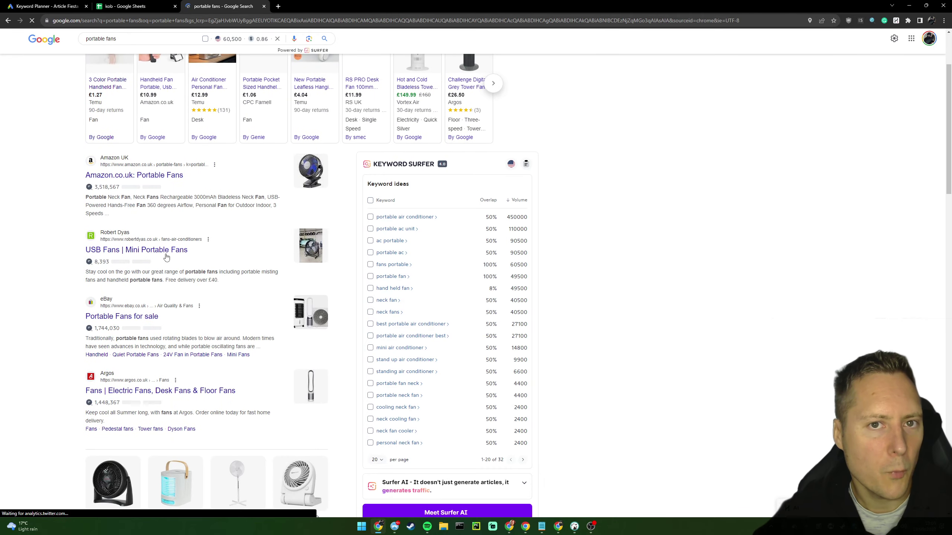
scroll(251, 250, "down", 2)
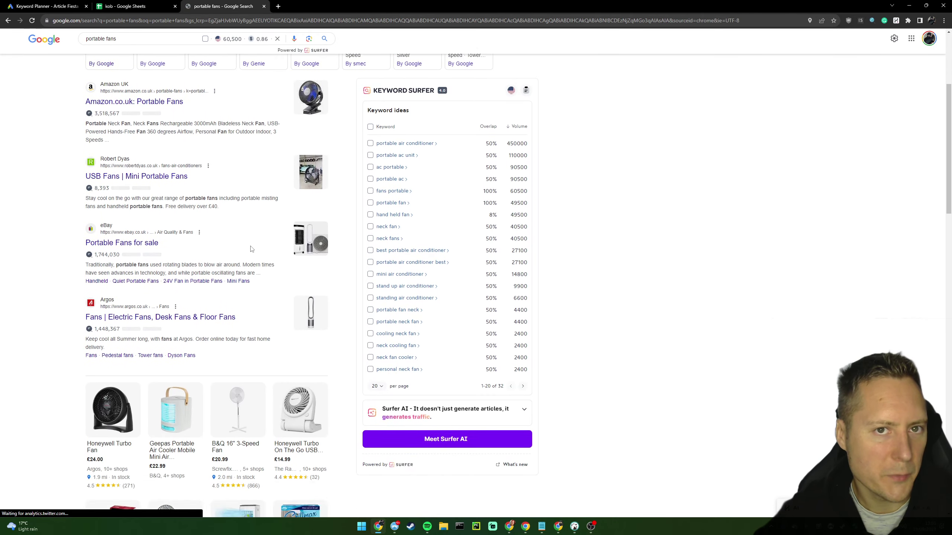
scroll(261, 287, "down", 12)
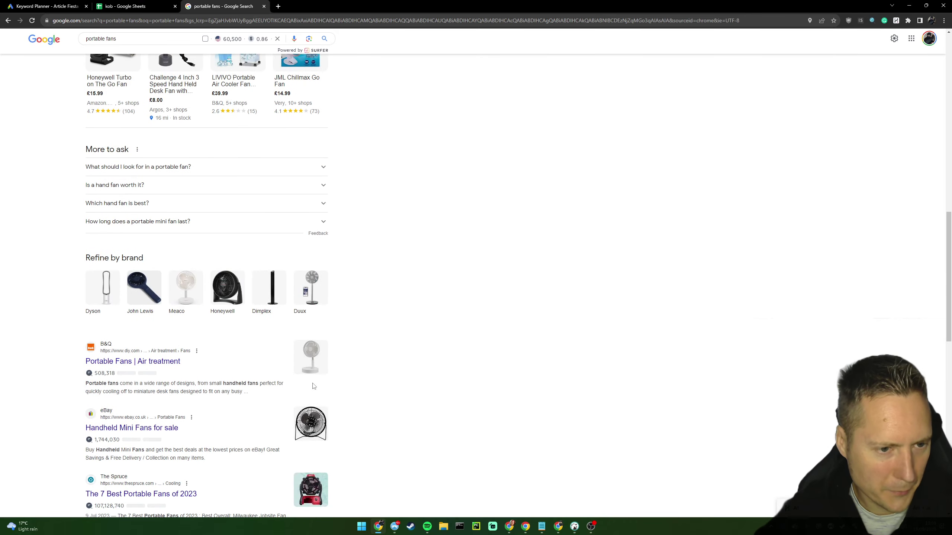
scroll(314, 386, "down", 5)
scroll(157, 145, "up", 12)
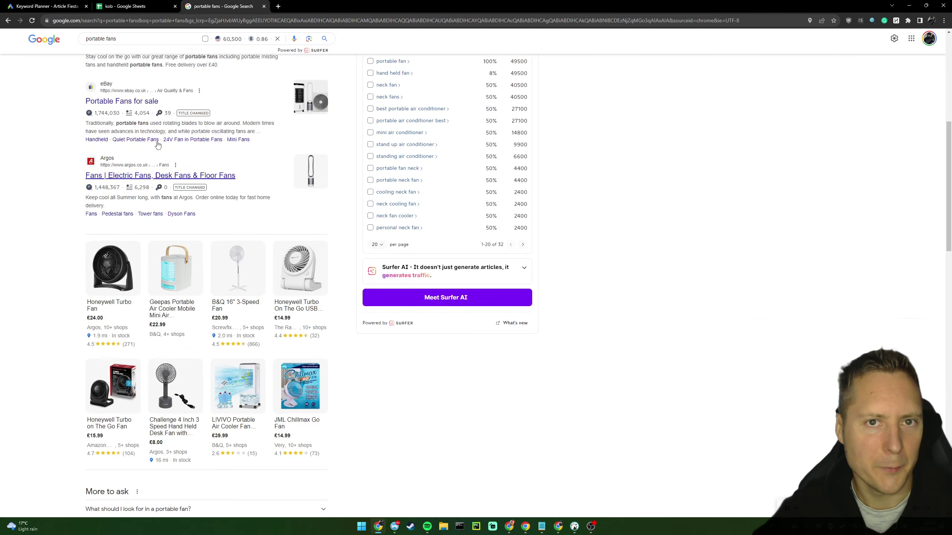
scroll(157, 145, "up", 9)
Replace the query with 'british bulldogs' and search again
triple_click(170, 47)
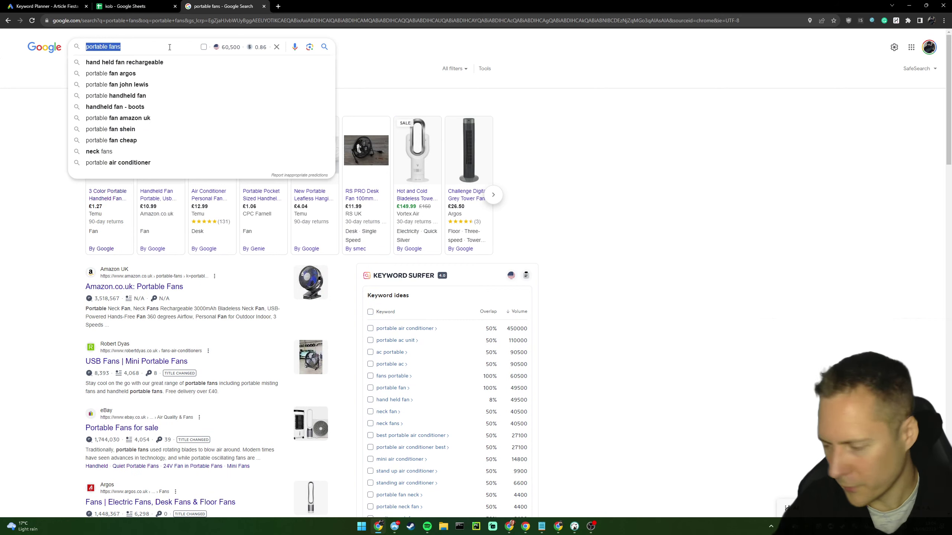
type("british bu")
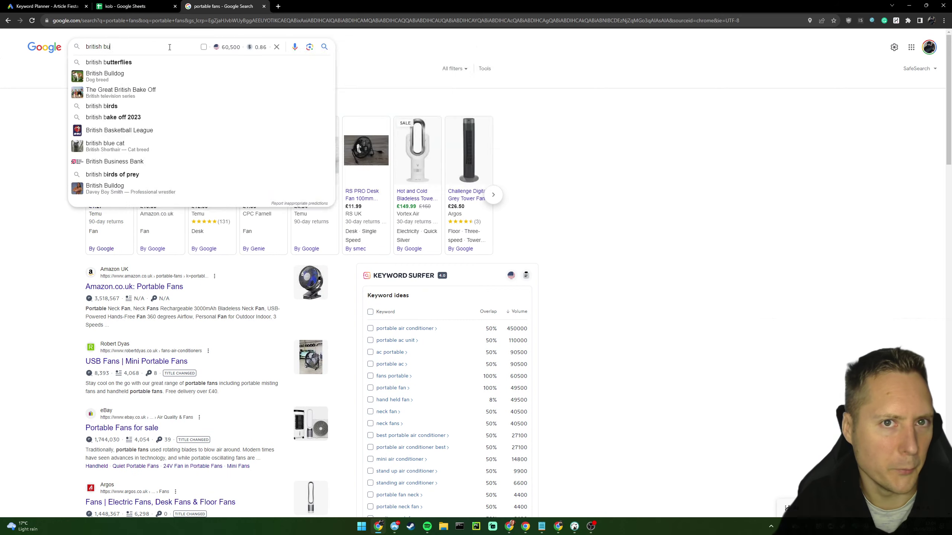
type("lldogs")
key("Return")
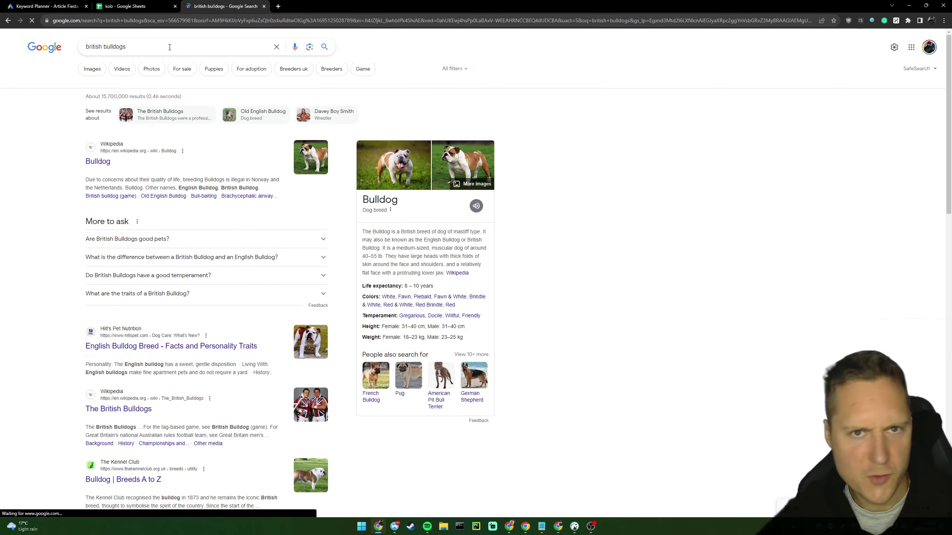
scroll(121, 149, "down", 3)
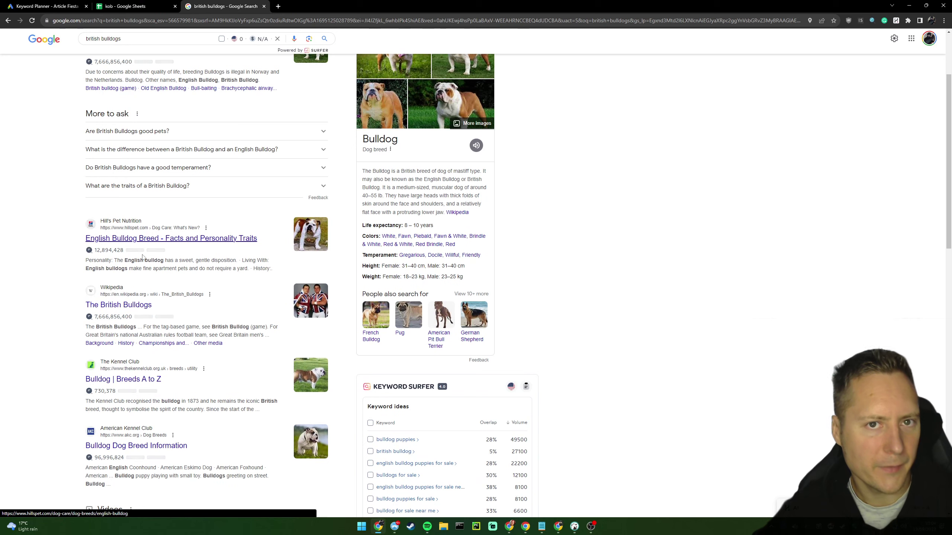
scroll(141, 237, "down", 2)
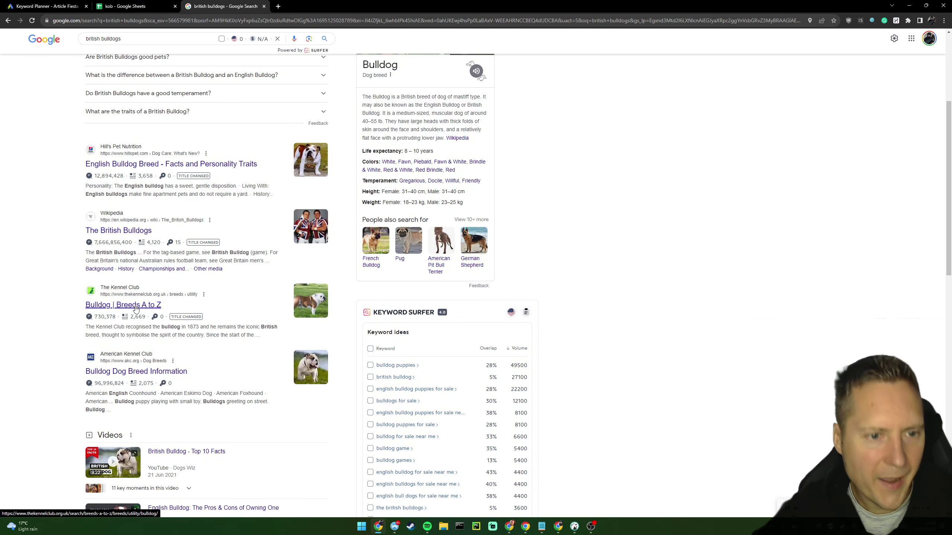
Open the Kennel Club's 'Bulldog | Breeds A to Z' page and copy its URL
left_click(136, 308)
key("ctrl+plus")
key("ctrl+plus")
key("ctrl+plus")
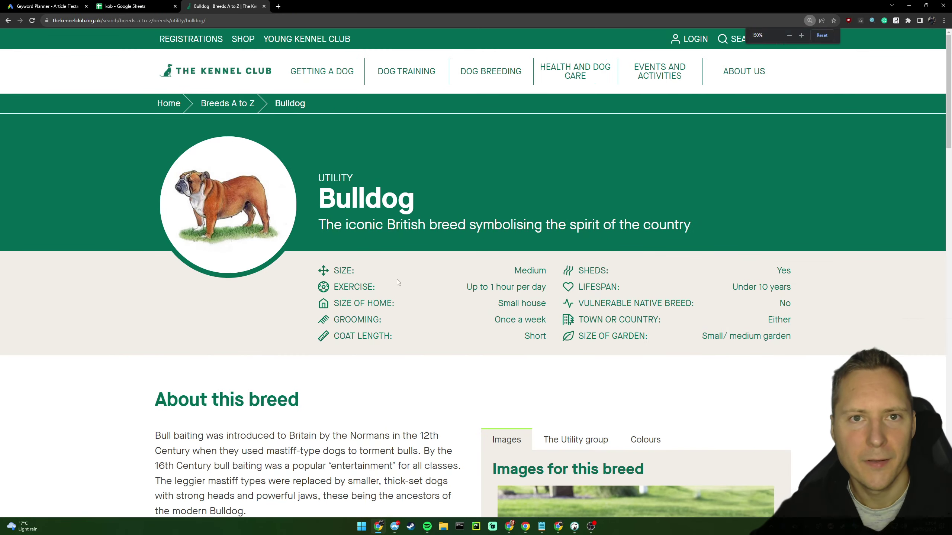
scroll(489, 194, "down", 1)
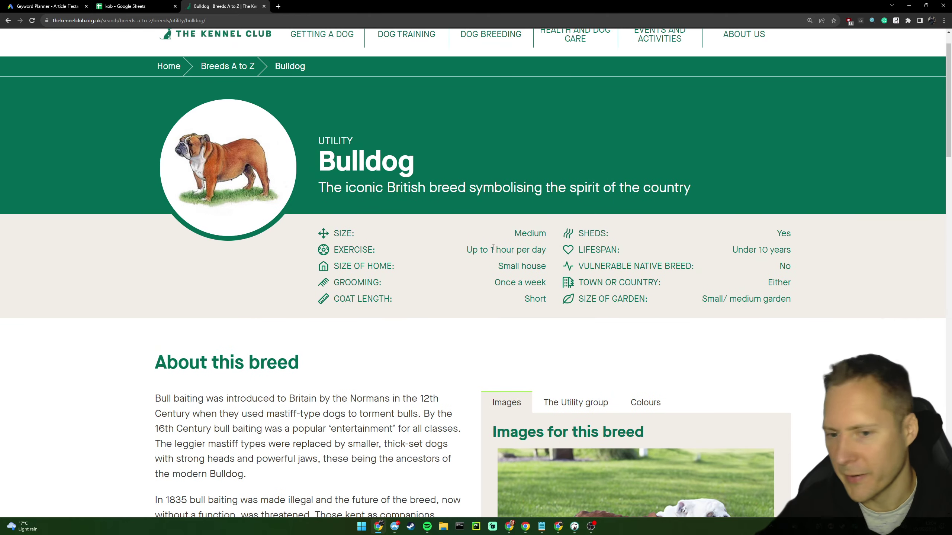
scroll(348, 75, "up", 1)
left_click(221, 21)
key("ctrl+c")
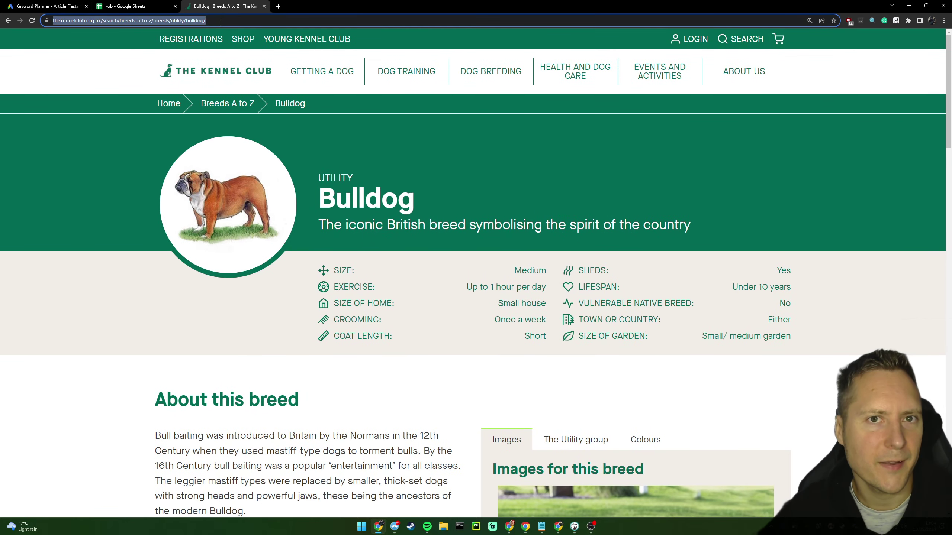
Paste the Kennel Club Bulldog URL into Keyword Planner's Start with a website field
left_click(45, 6)
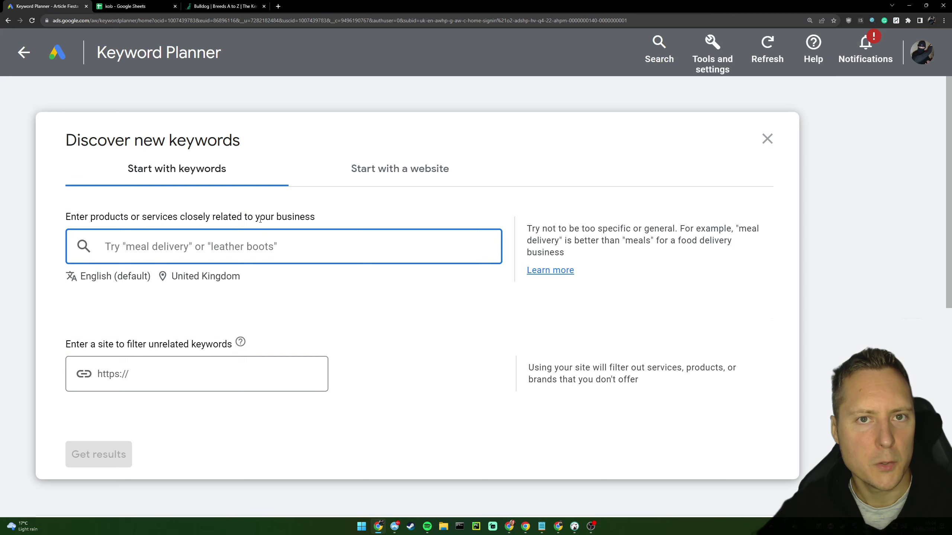
key("ctrl+v")
left_click(355, 180)
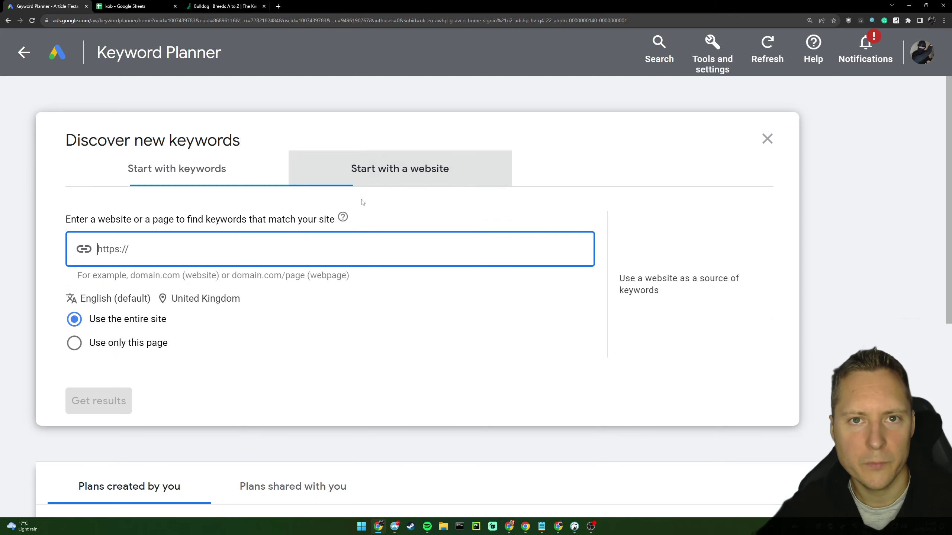
key("ctrl+v")
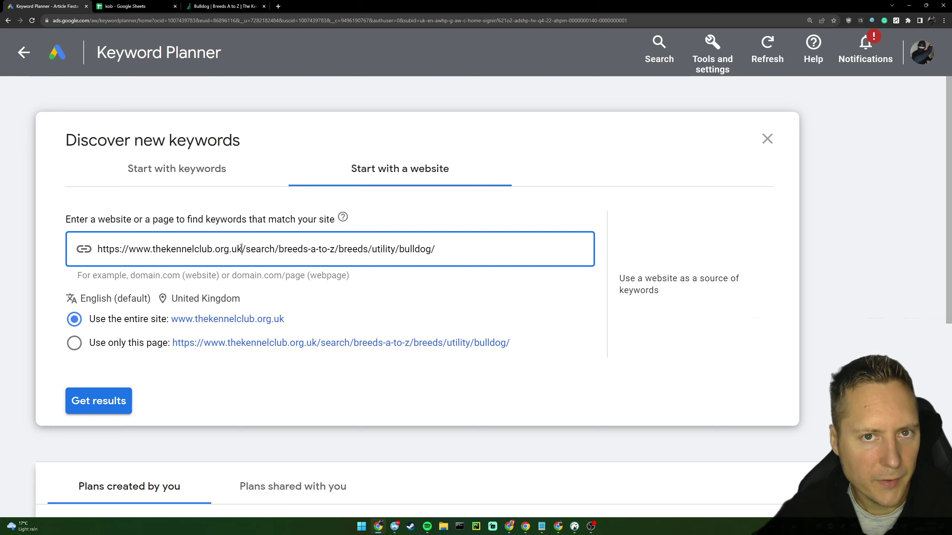
Trim the address to thekennelclub.org.uk, keeping Use the entire site
left_click_drag(242, 250, 497, 249)
key("BackSpace")
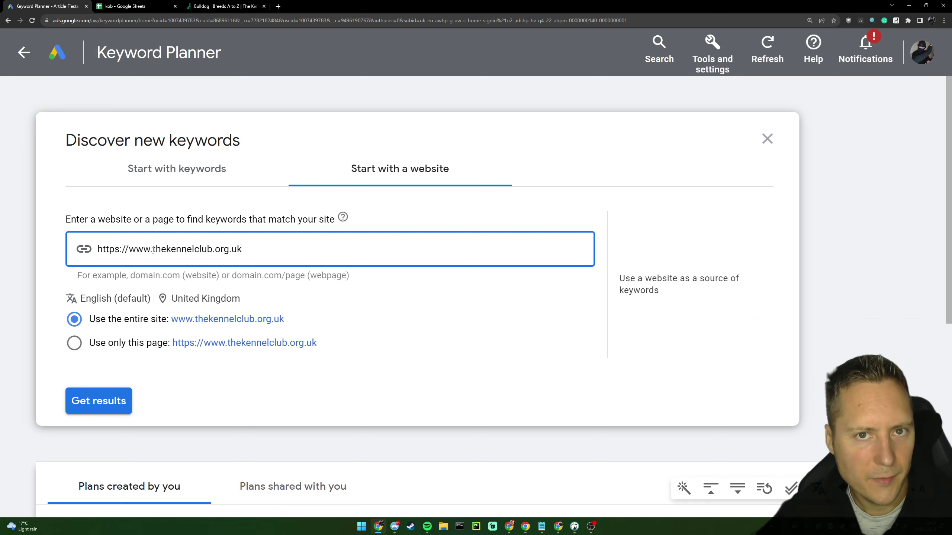
left_click_drag(154, 250, 97, 250)
key("BackSpace")
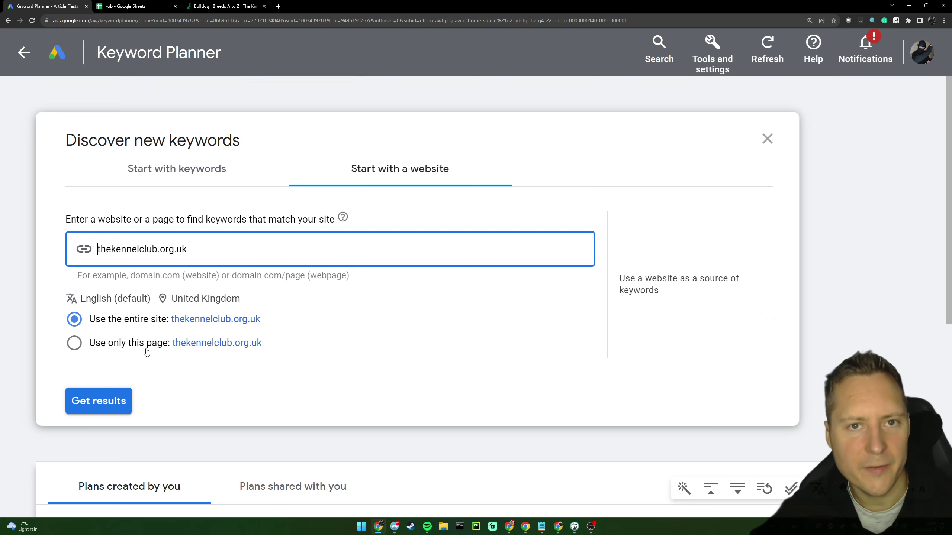
scroll(337, 260, "up", 2)
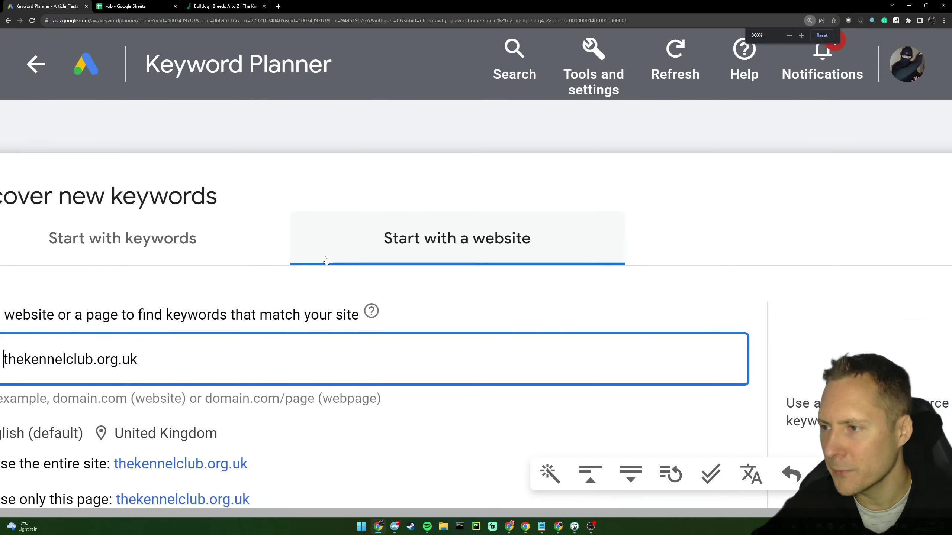
scroll(350, 265, "down", 1)
scroll(352, 265, "down", 1)
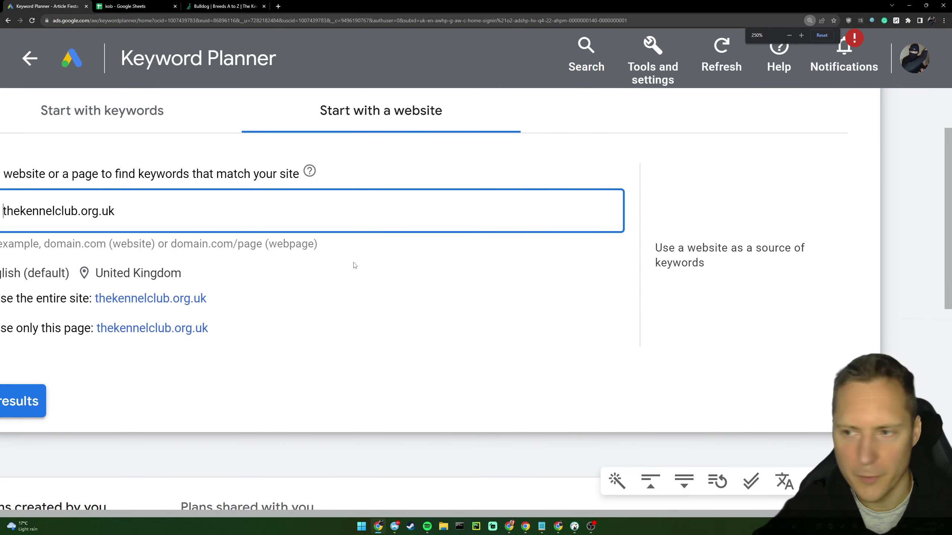
scroll(352, 266, "down", 1)
scroll(375, 285, "up", 1)
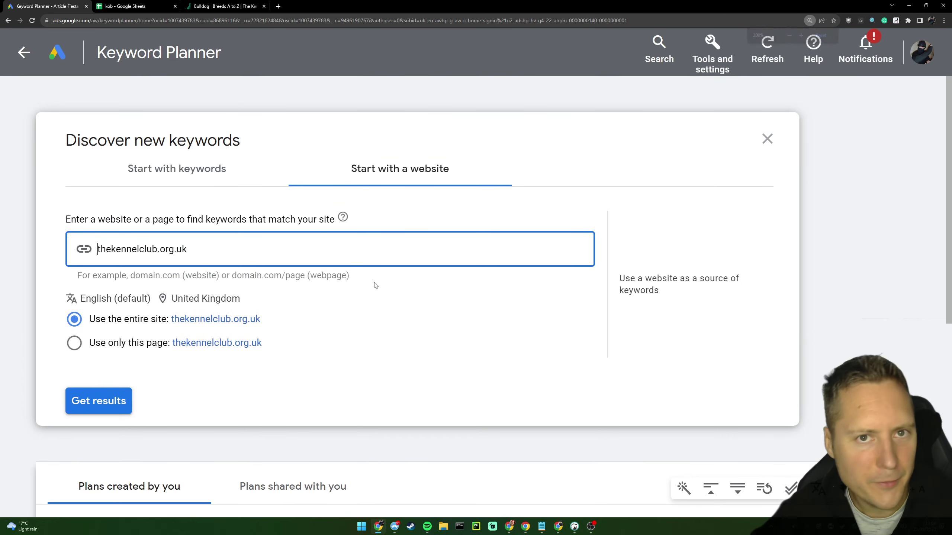
left_click(416, 291)
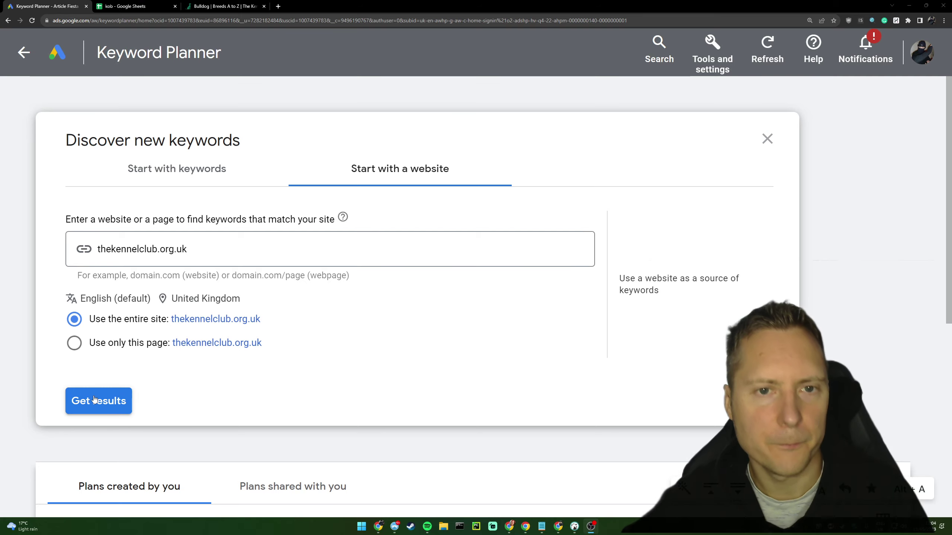
Get keyword ideas for thekennelclub.org.uk and sort by Avg. monthly searches, lowest first
left_click(94, 399)
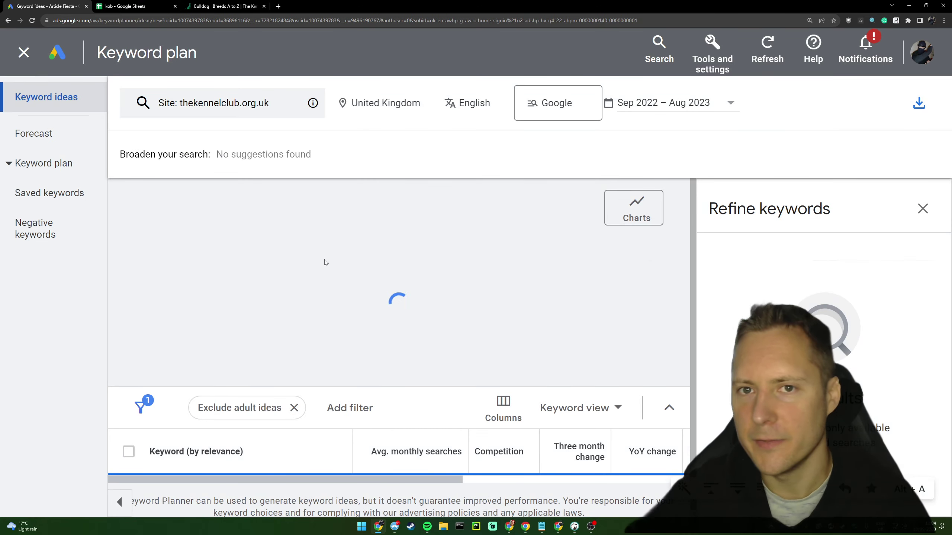
left_click(922, 208)
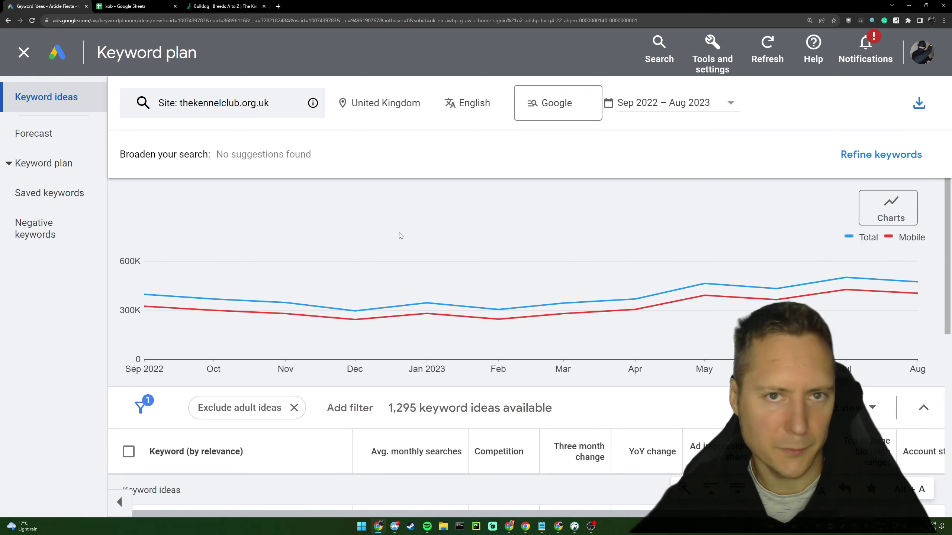
mouse_move(894, 308)
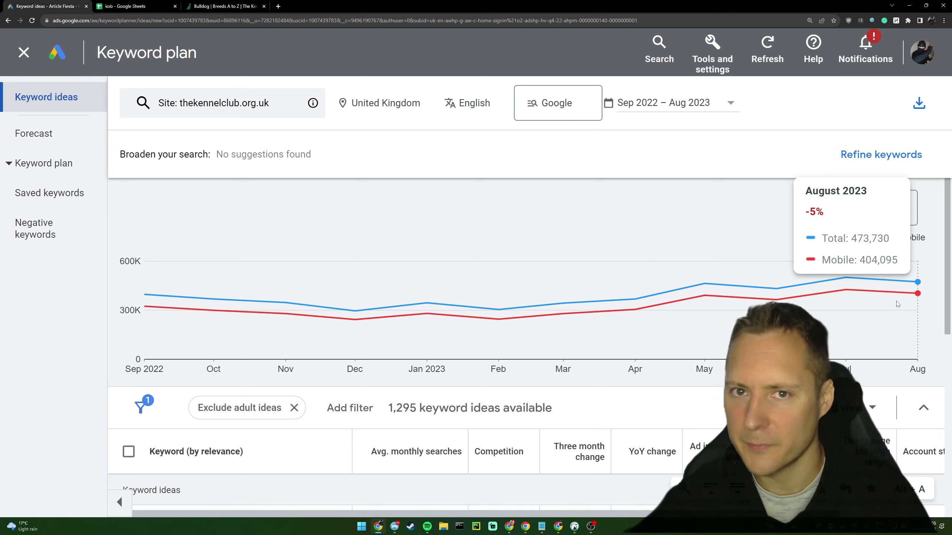
scroll(898, 304, "down", 4)
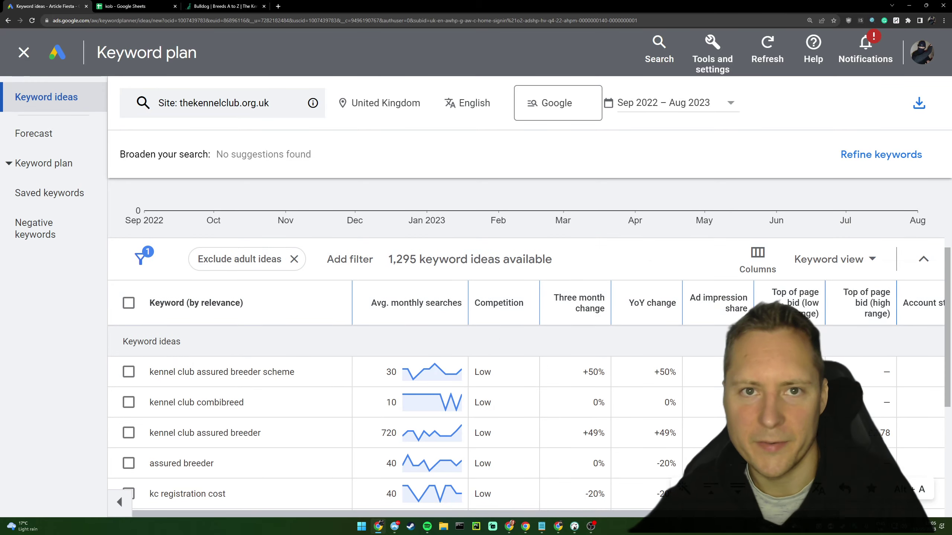
left_click(385, 315)
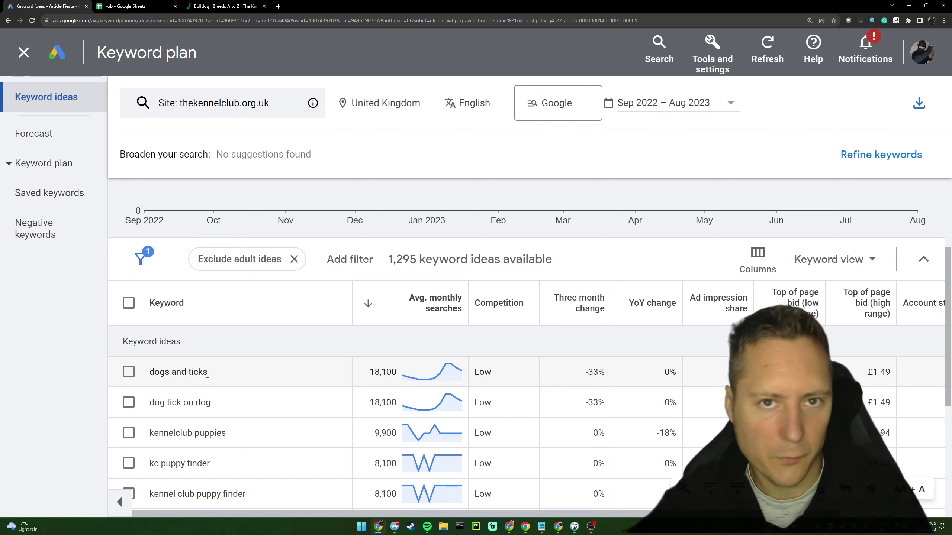
left_click(412, 305)
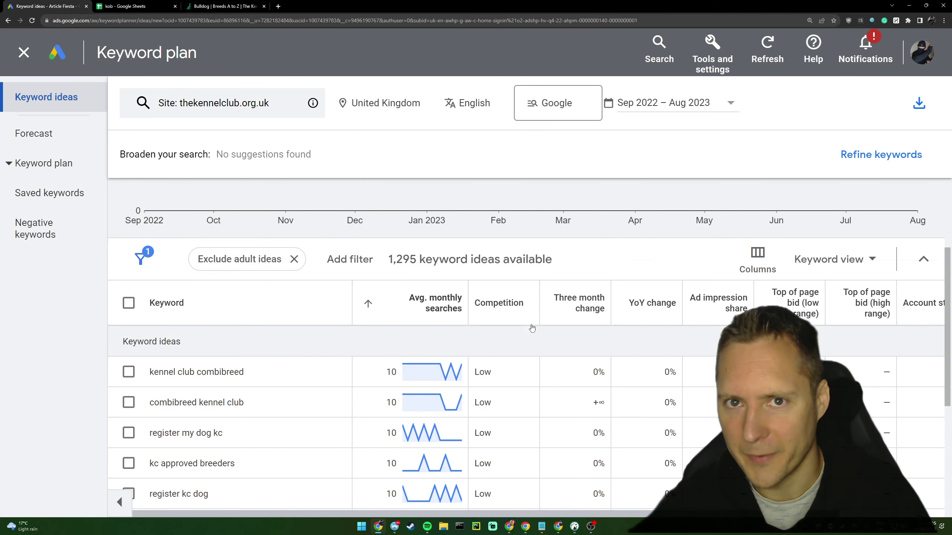
mouse_move(691, 298)
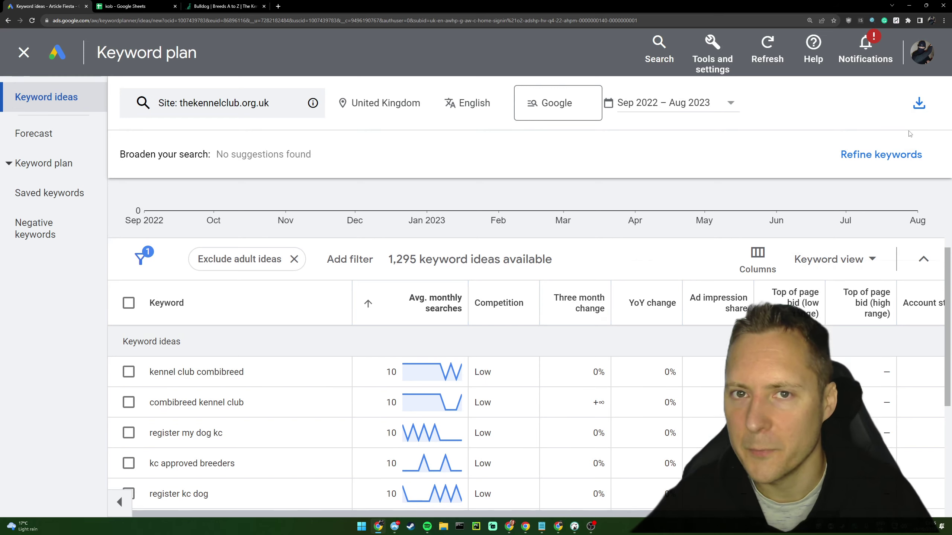
Export the keyword ideas to Google Sheets as a file named 'kob 2'
left_click(913, 111)
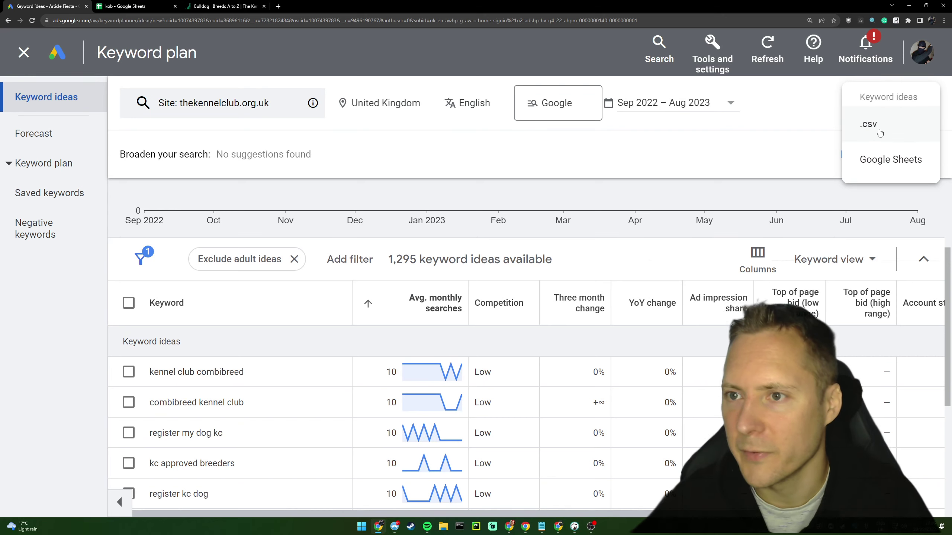
left_click(909, 167)
left_click(545, 366)
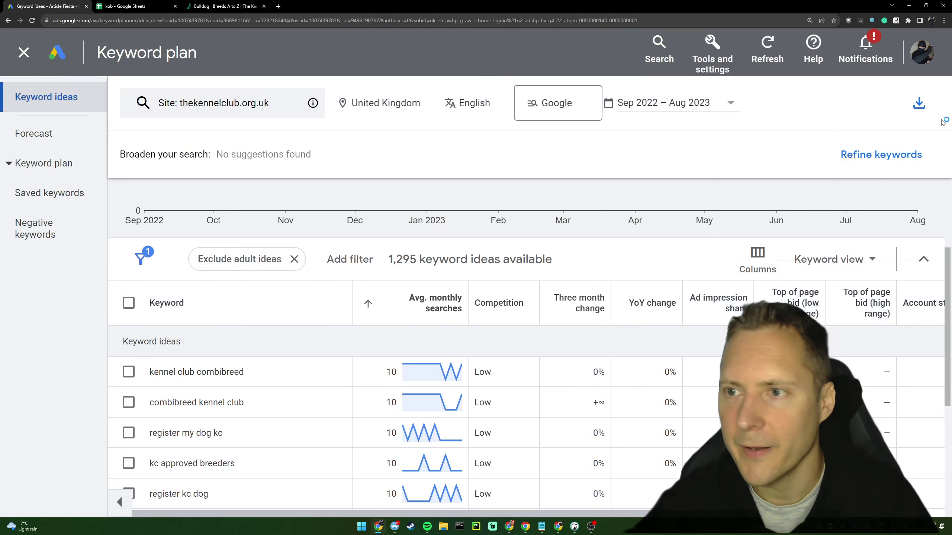
left_click(919, 106)
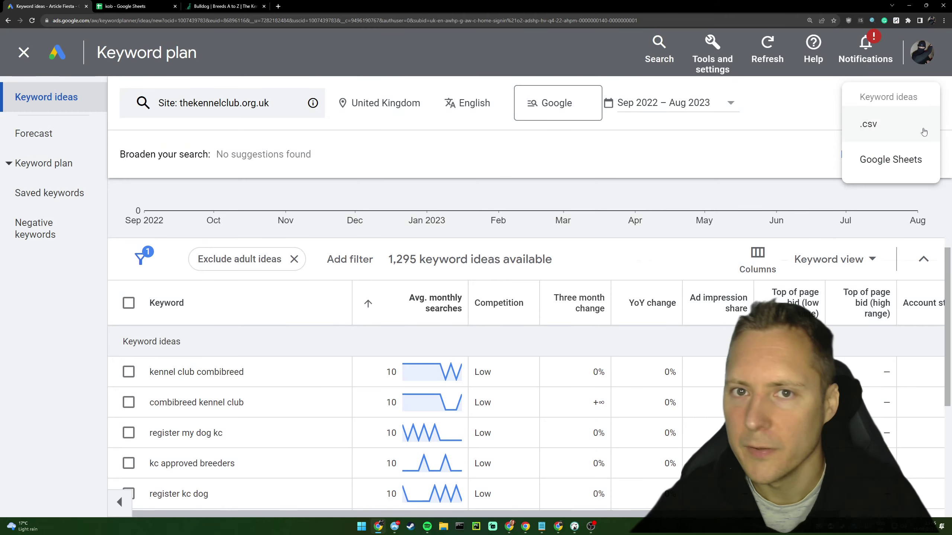
left_click(893, 165)
key("ctrl+a")
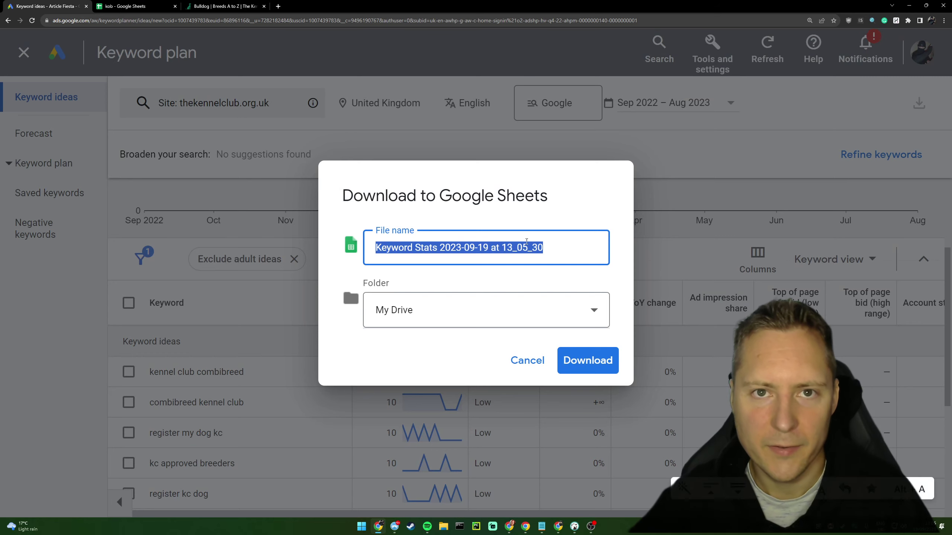
type("kob 2")
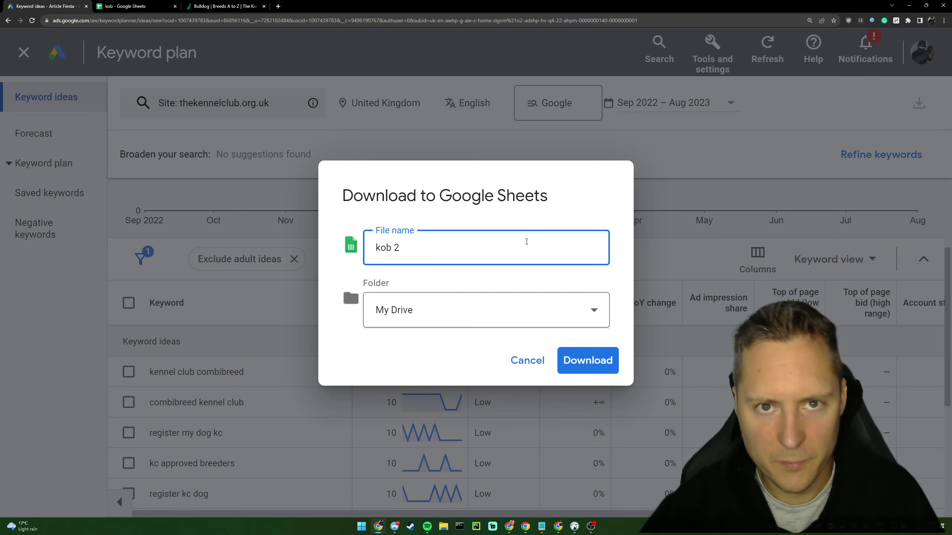
left_click(599, 358)
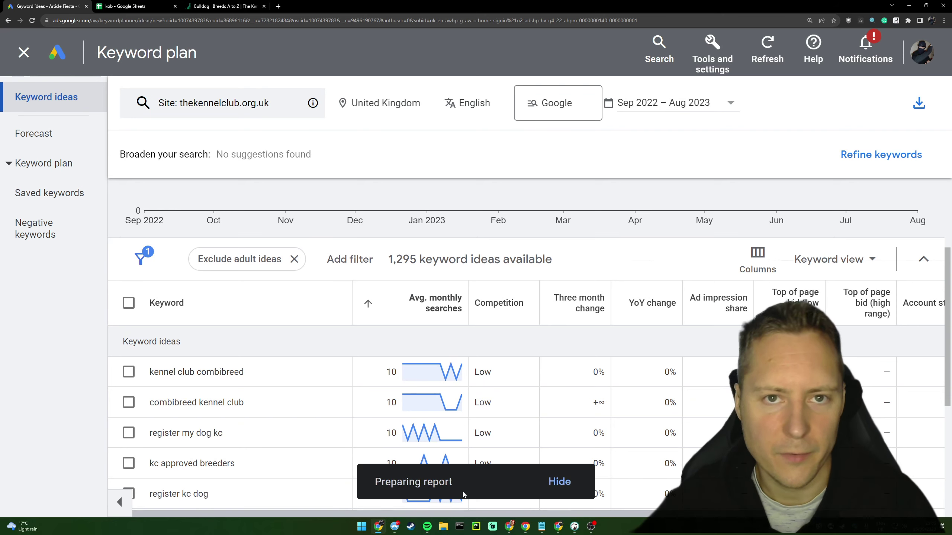
Open the kob 2 spreadsheet, dismiss Smart Fill, and right-click the selected rows 1–2
left_click(532, 484)
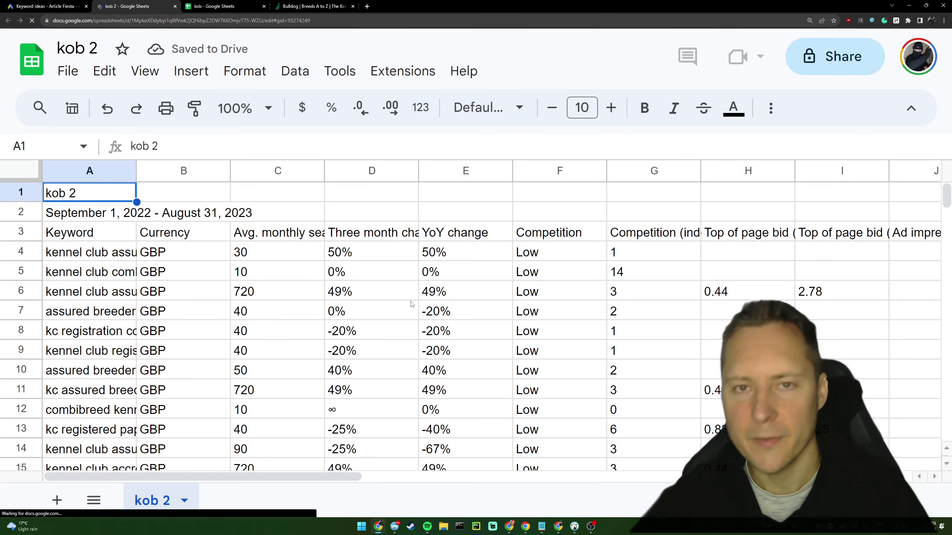
scroll(675, 64, "down", 5)
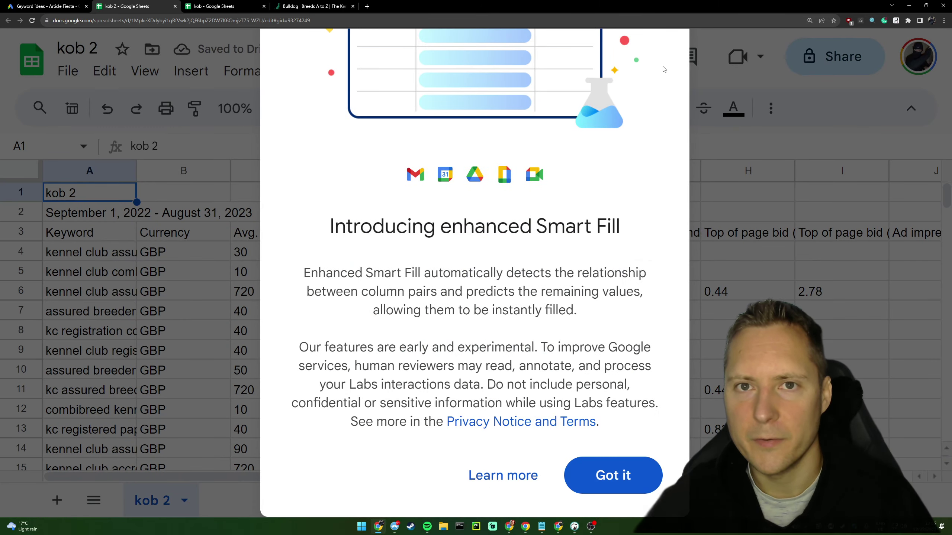
left_click(613, 473)
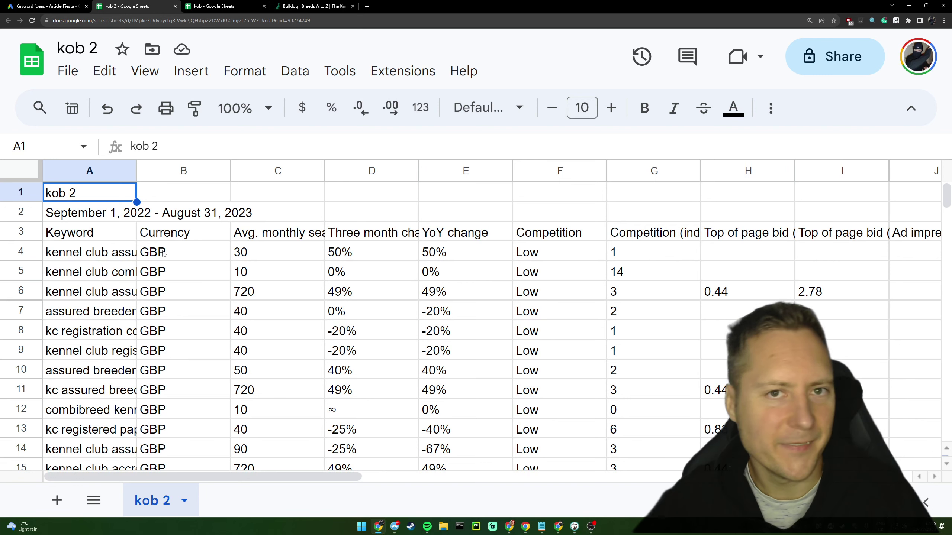
left_click_drag(15, 196, 17, 210)
right_click(17, 210)
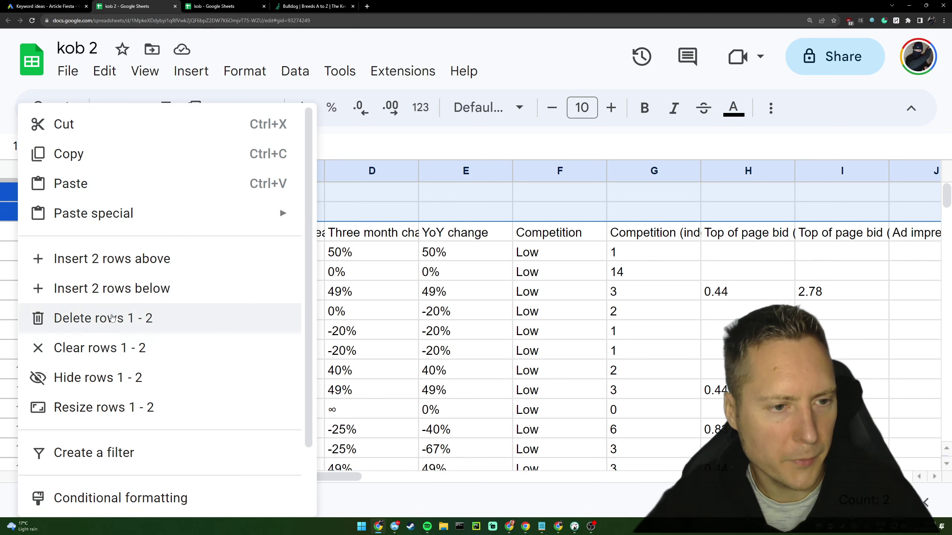
Delete rows 1–2 so the sheet starts with its header row
left_click(109, 317)
left_click(185, 278)
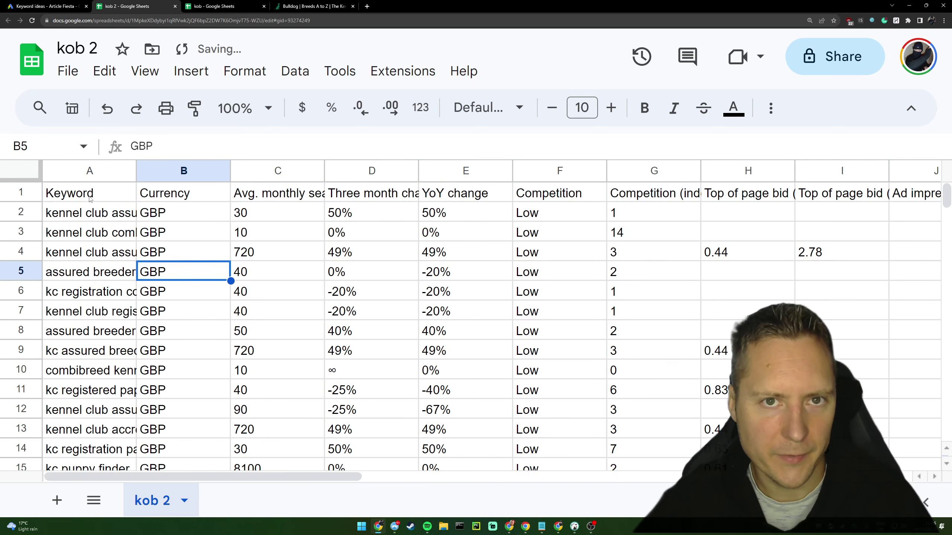
left_click_drag(90, 196, 558, 194)
left_click(559, 196)
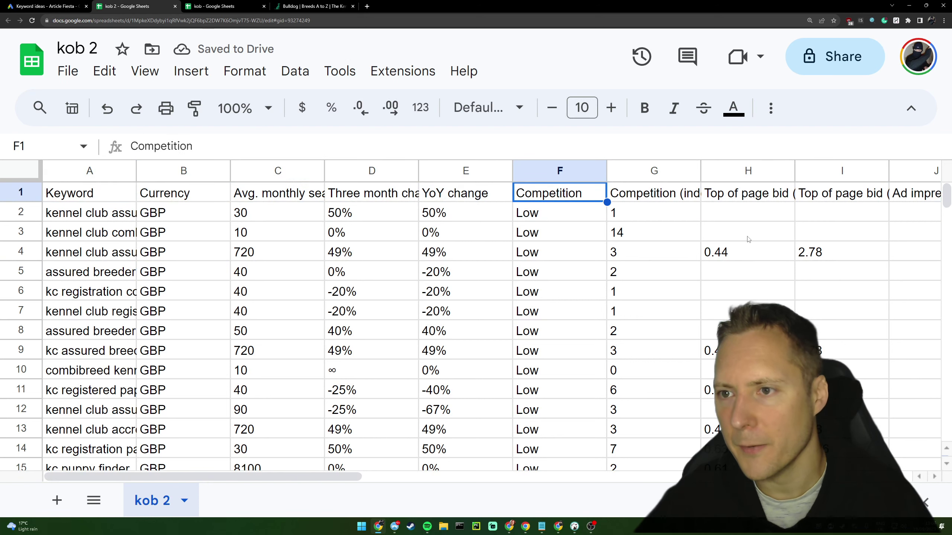
type("0")
key("BackSpace")
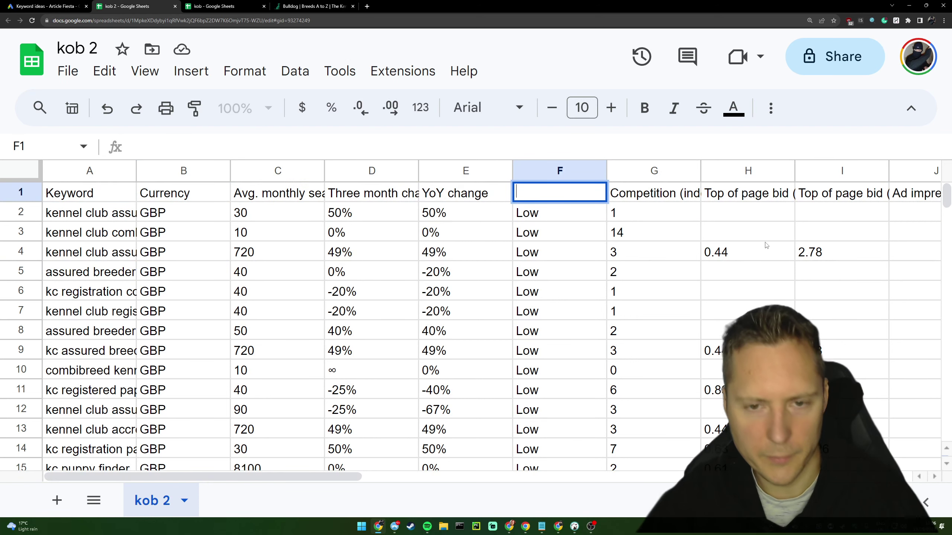
key("Escape")
key("Right")
key("Right")
key("Right")
key("Right")
key("Right")
key("Right")
key("Right")
key("Right")
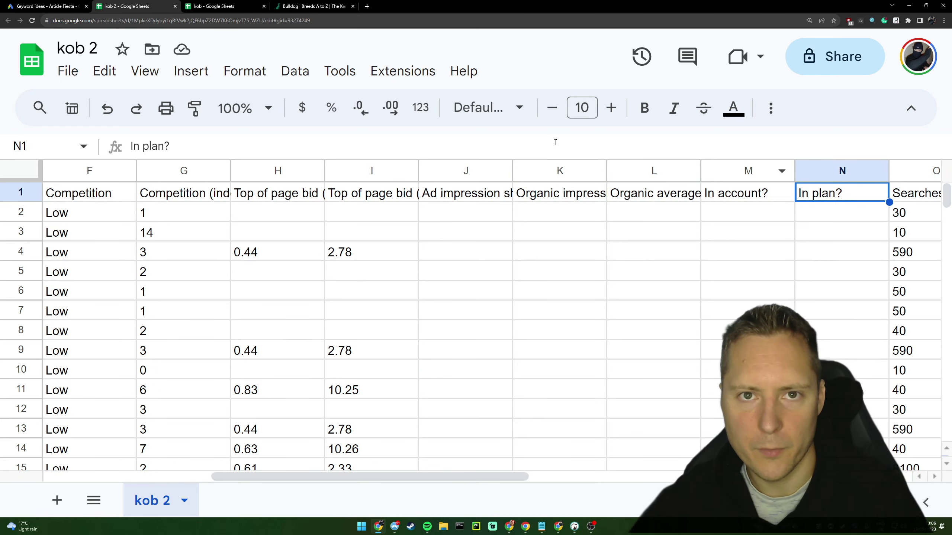
Delete columns J through Z, from Ad impression share onward
left_click(486, 172)
left_click_drag(490, 480, 872, 480)
left_click(843, 172, "shift")
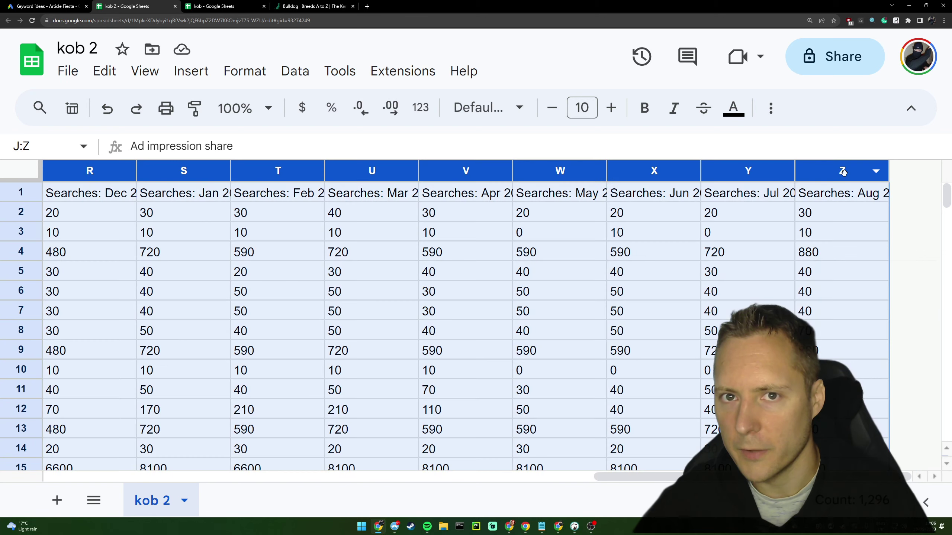
left_click_drag(605, 476, 193, 476)
right_click(543, 171)
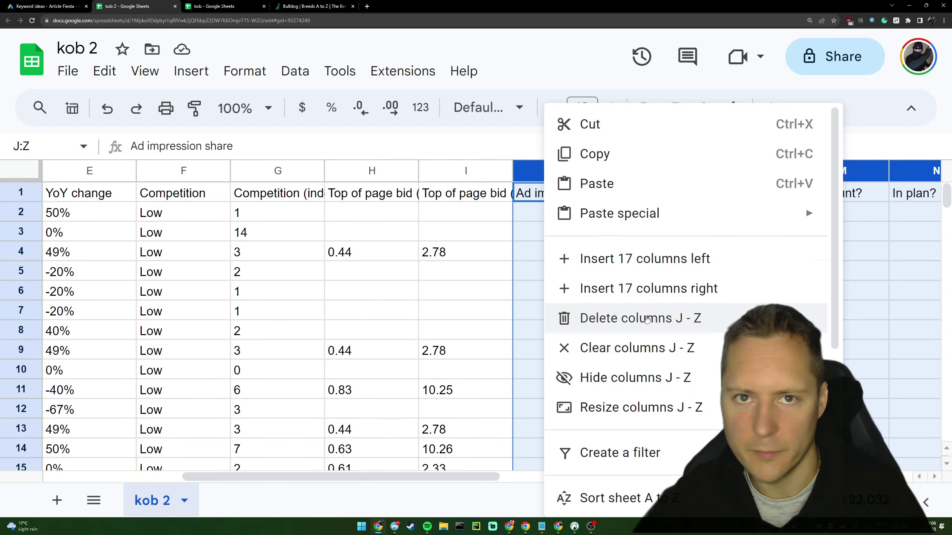
left_click(647, 319)
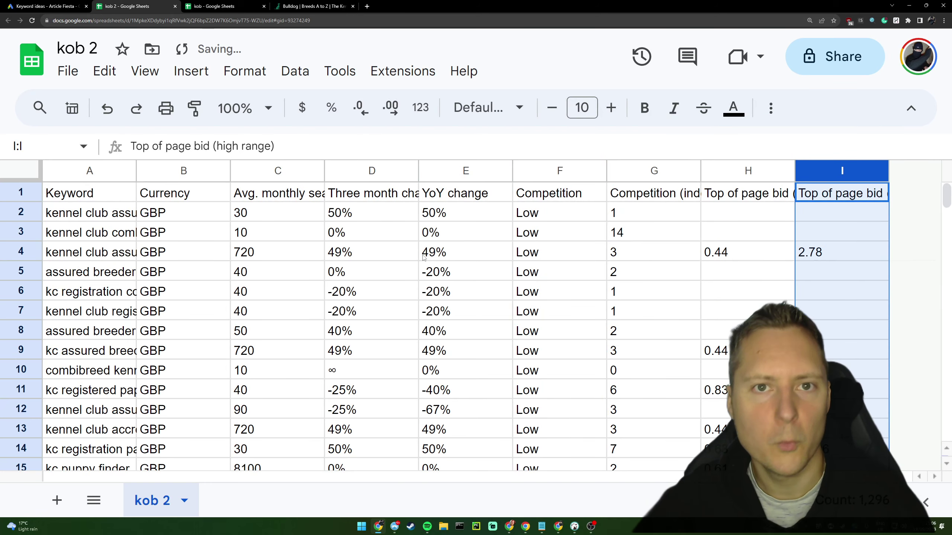
left_click(275, 212)
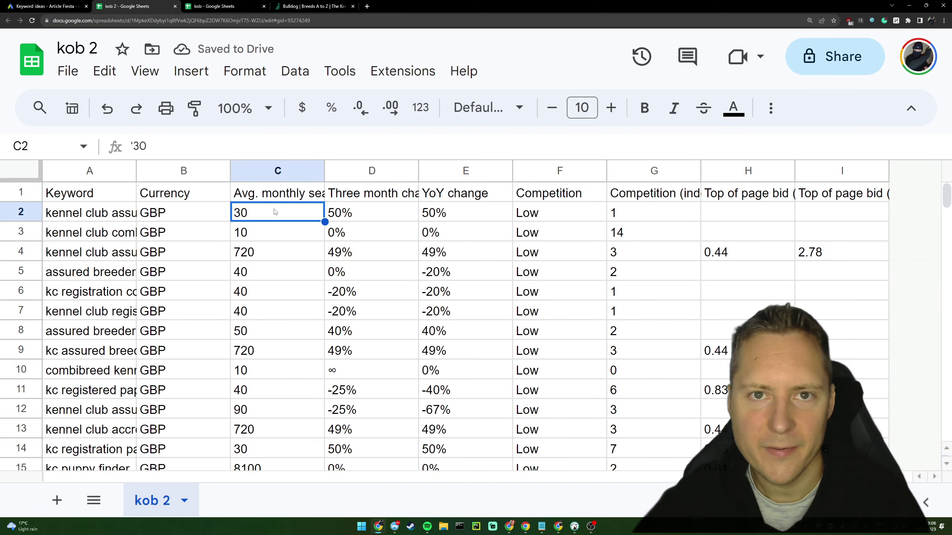
left_click(648, 212)
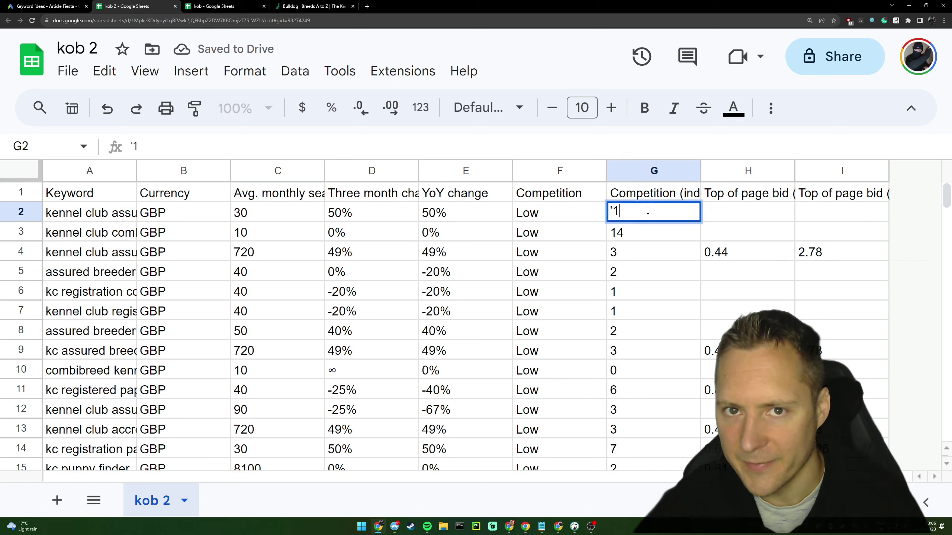
left_click(316, 213)
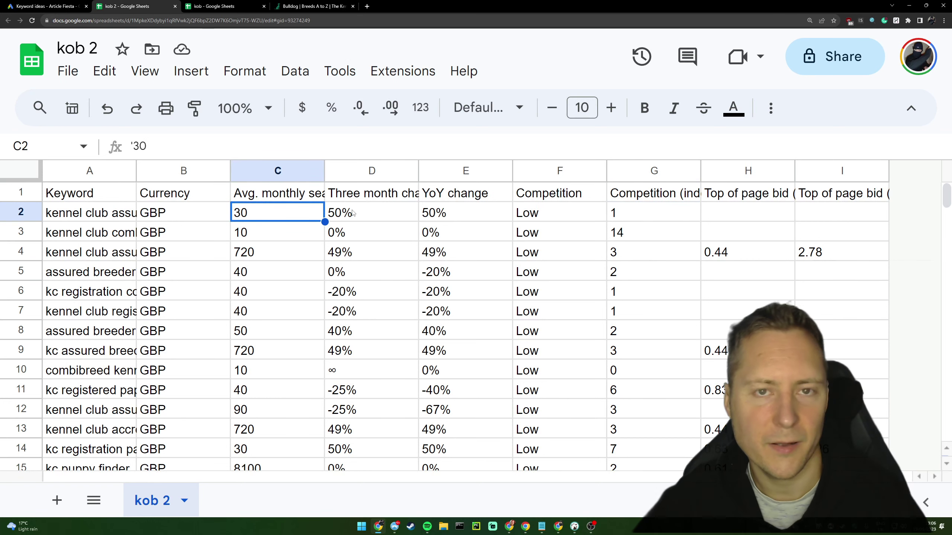
left_click(366, 172)
left_click(285, 223)
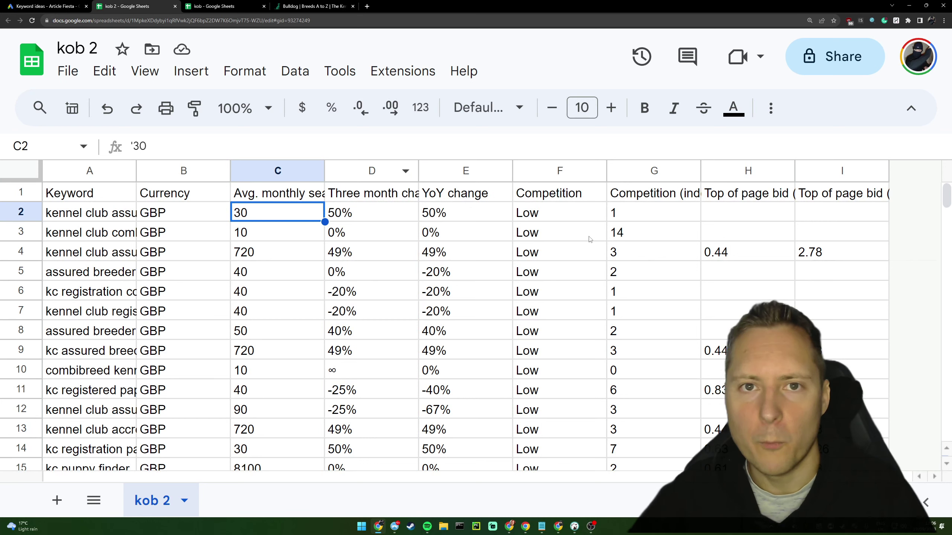
left_click(654, 212)
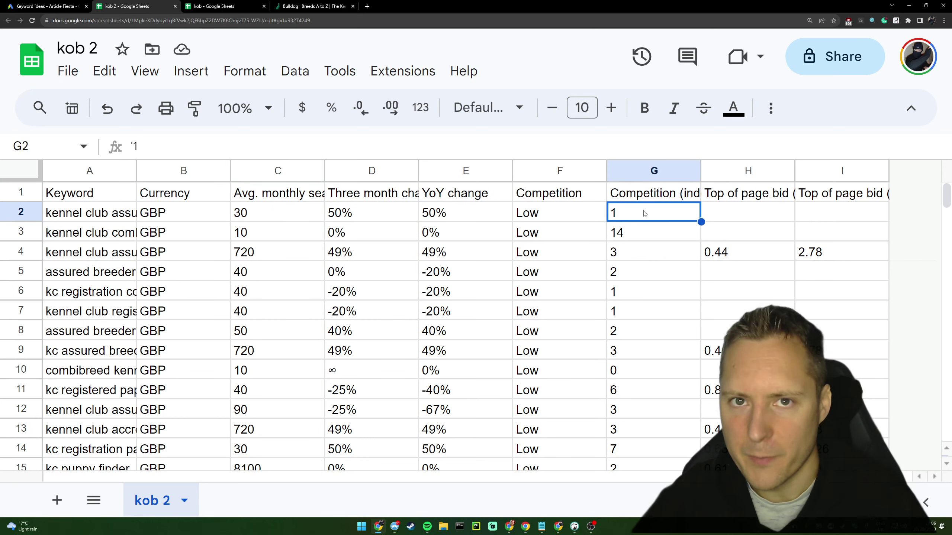
left_click(663, 198)
left_click_drag(638, 219, 634, 400)
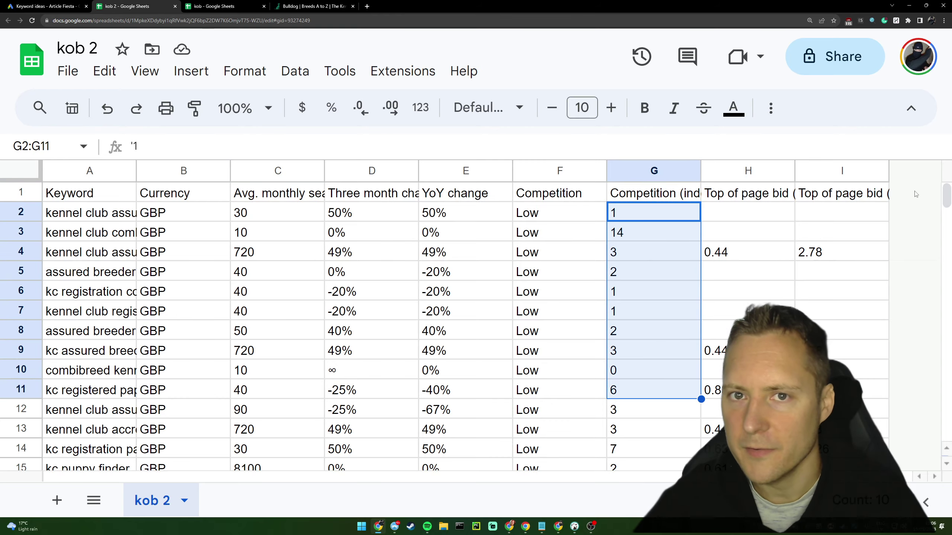
left_click_drag(946, 205, 940, 268)
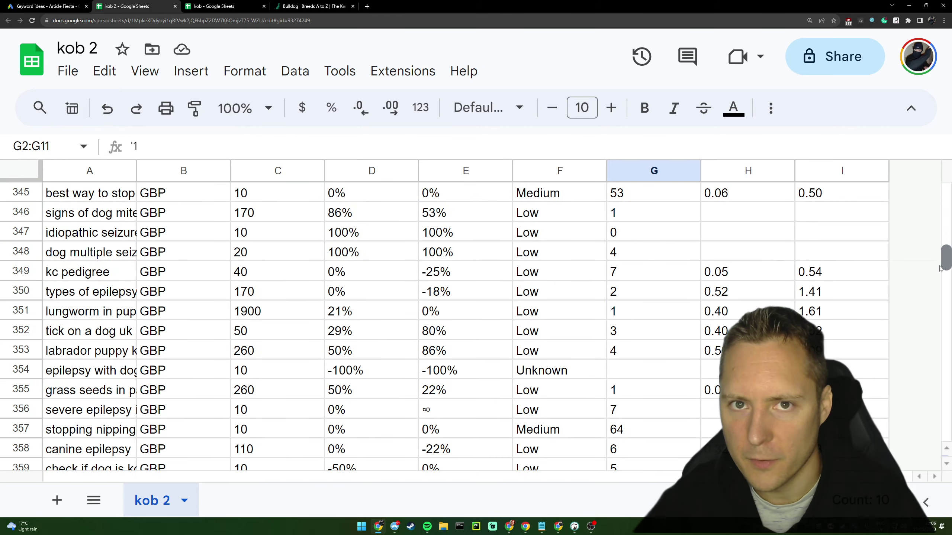
left_click(637, 432)
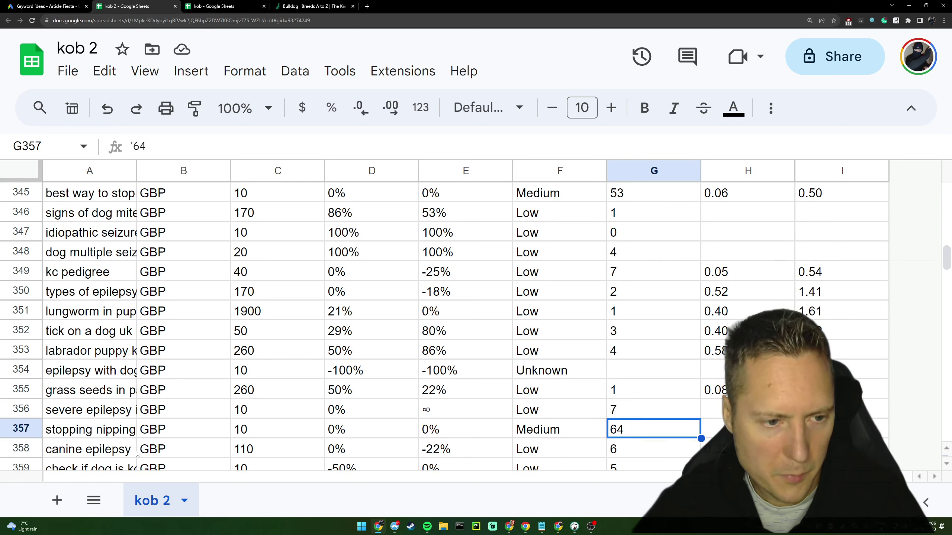
left_click(134, 431)
left_click_drag(250, 146, 138, 145)
left_click(280, 411)
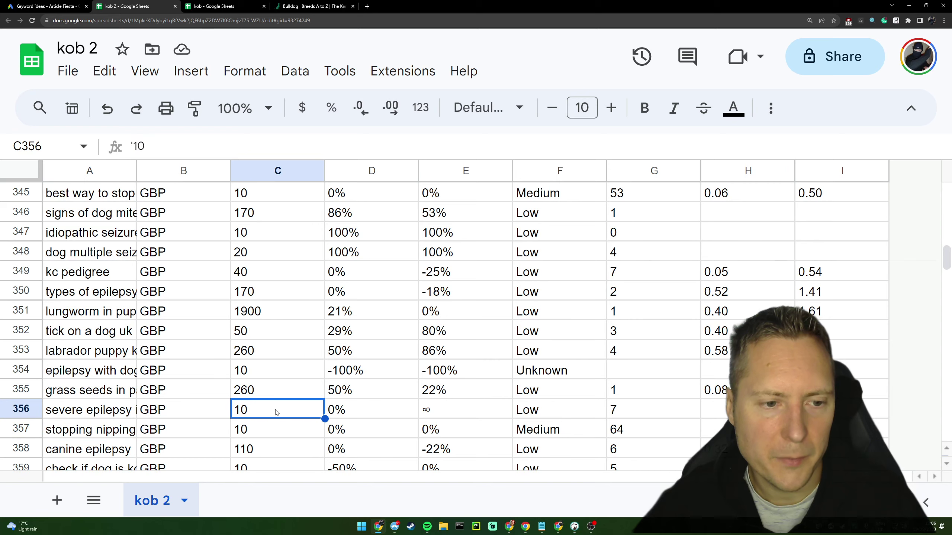
scroll(274, 412, "down", 6)
scroll(271, 447, "down", 5)
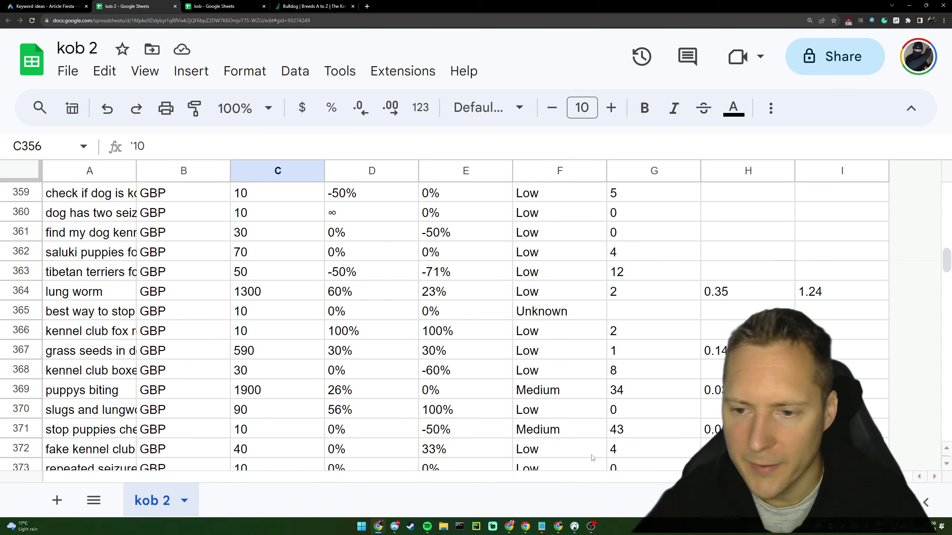
scroll(637, 337, "down", 17)
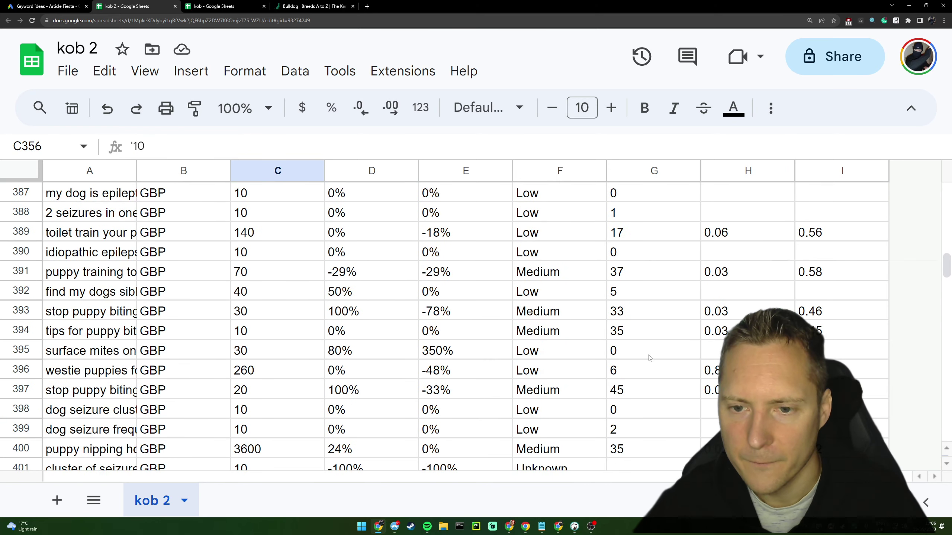
left_click(639, 315)
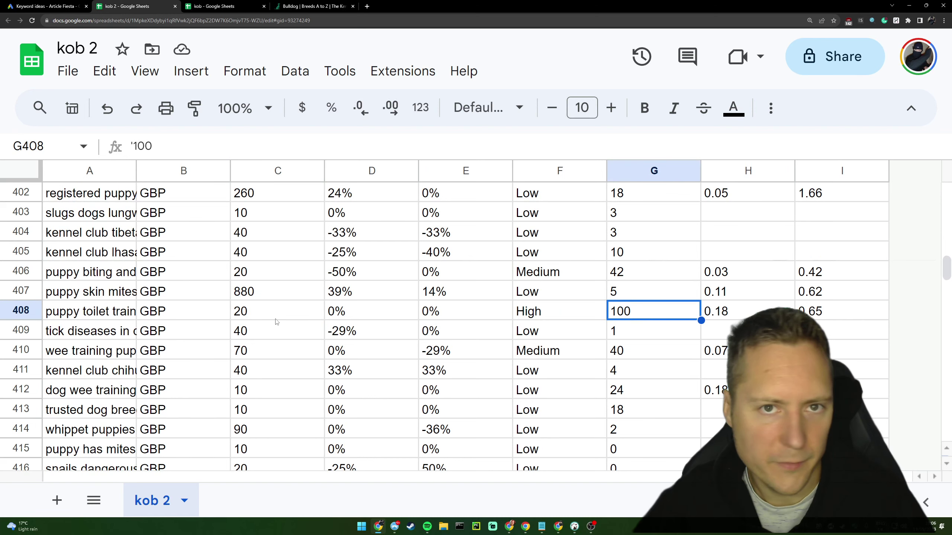
left_click(134, 318)
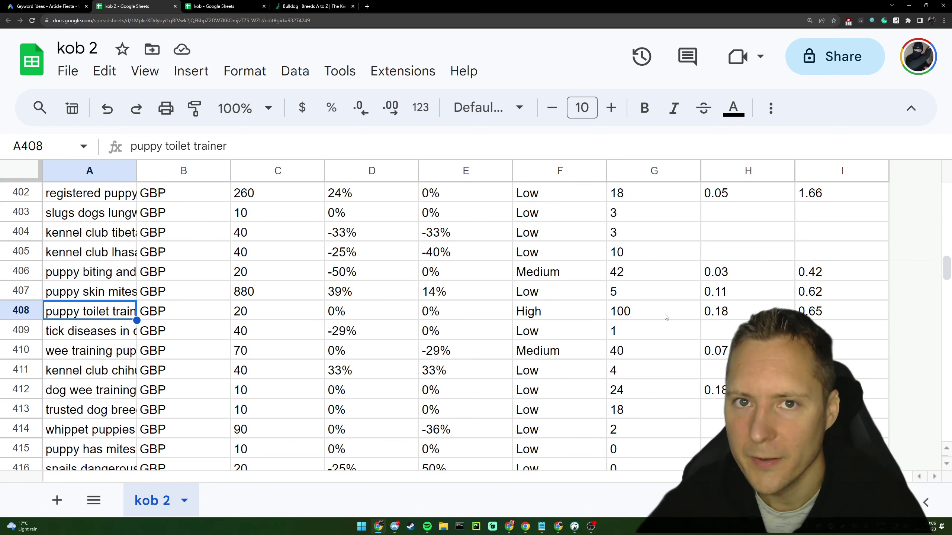
left_click(735, 319)
left_click(831, 313)
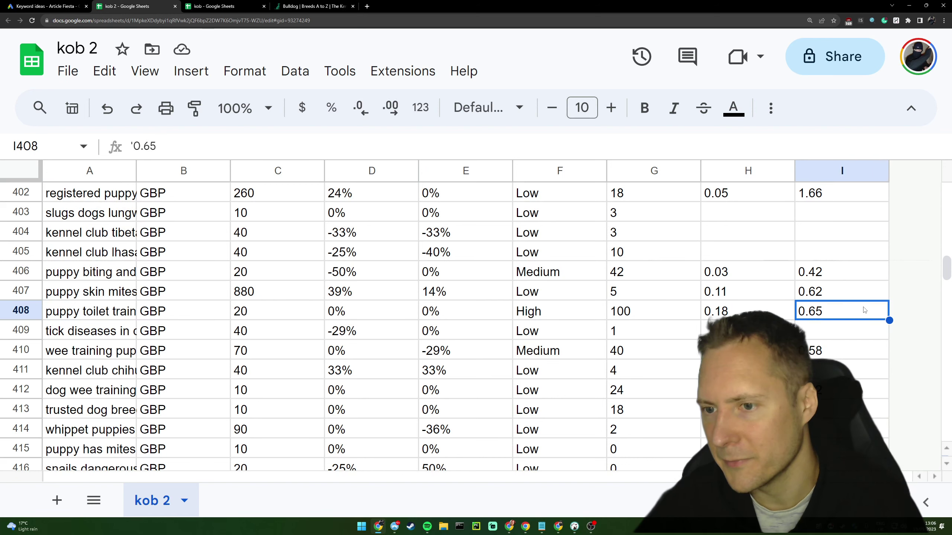
left_click(837, 193)
left_click(90, 196)
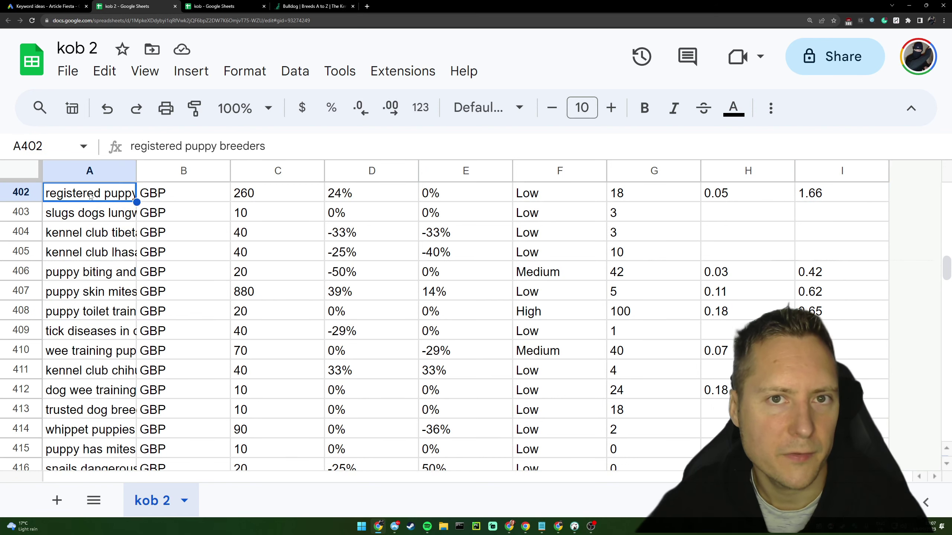
left_click(827, 195)
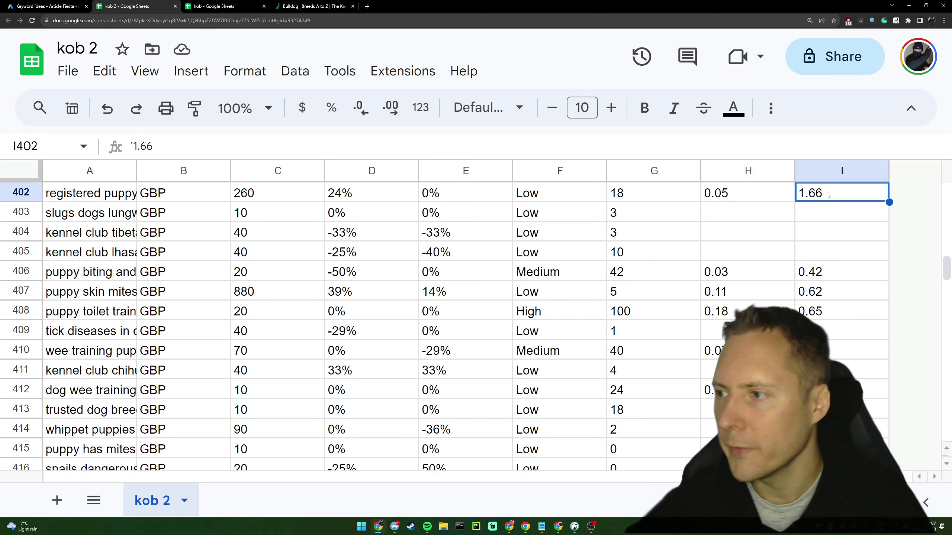
scroll(852, 211, "up", 20)
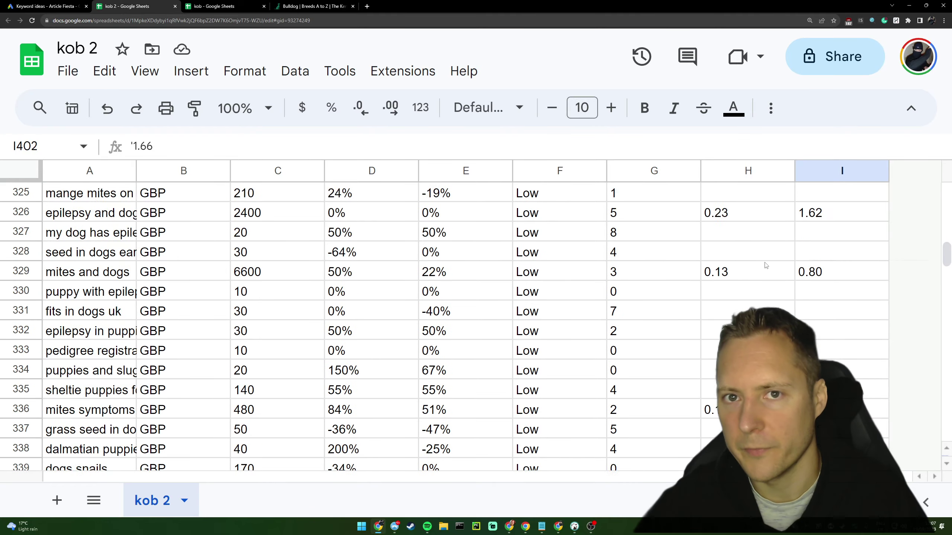
scroll(763, 266, "up", 8)
Auto-fit the Keyword column A to its longest keyword
left_click(760, 259)
scroll(761, 259, "up", 16)
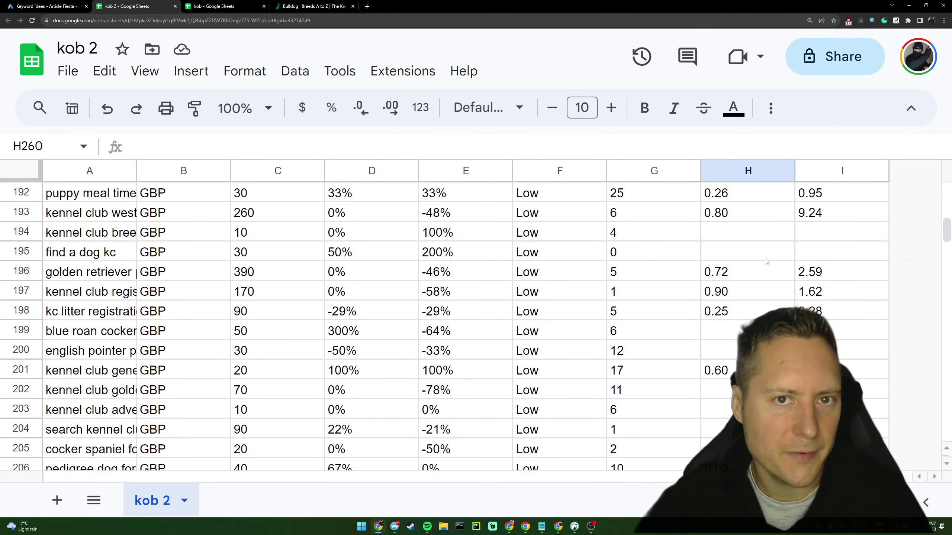
left_click_drag(136, 171, 197, 170)
double_click(197, 171)
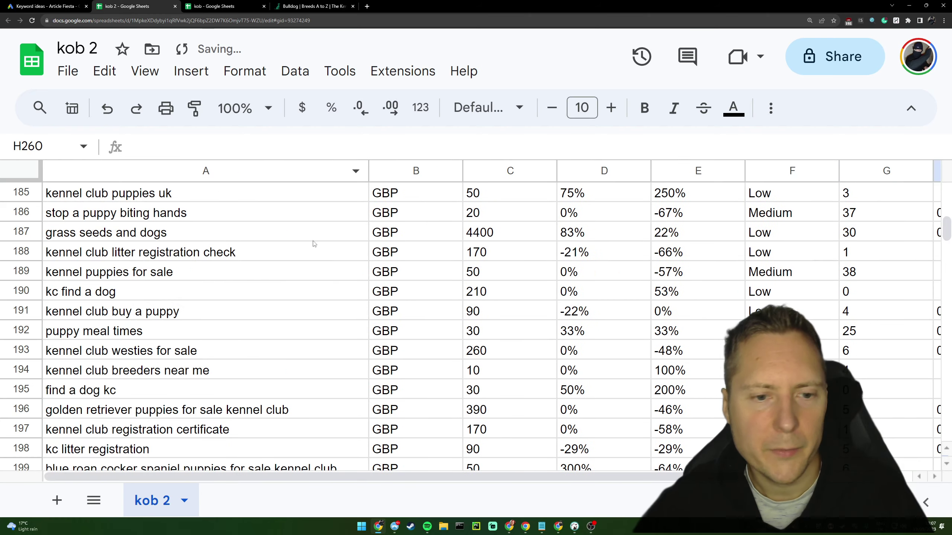
scroll(456, 342, "up", 20)
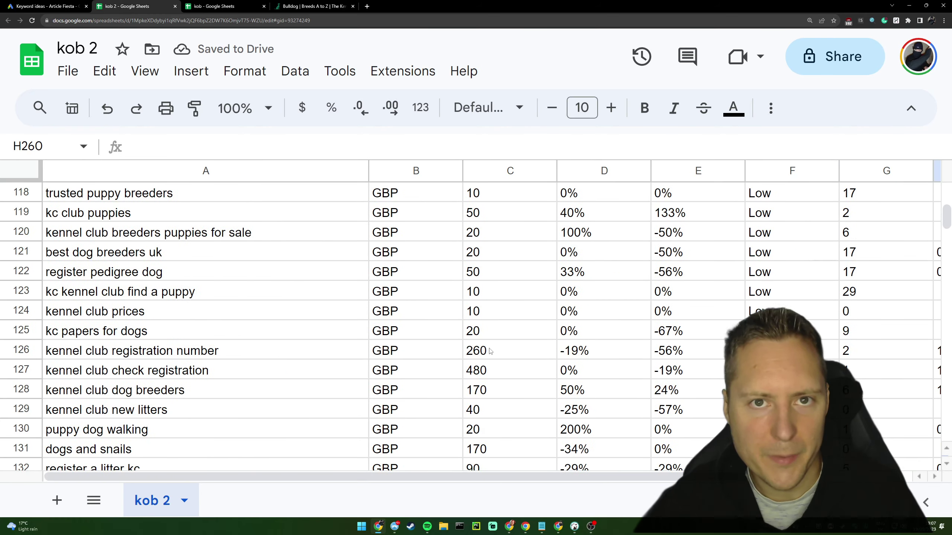
scroll(395, 408, "up", 20)
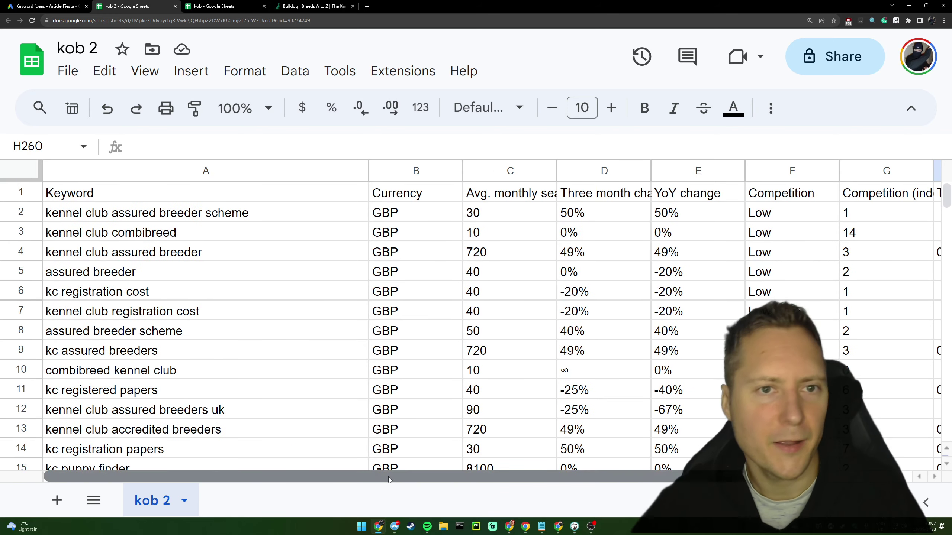
left_click_drag(388, 477, 624, 476)
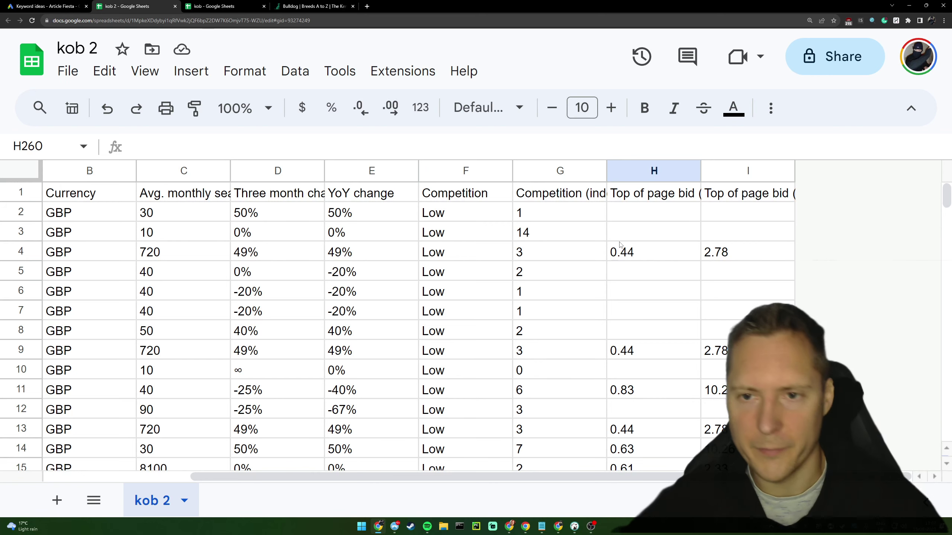
Compare values in C2, H4 and C4, such as 720 searches and 0.44 bid
left_click(217, 217)
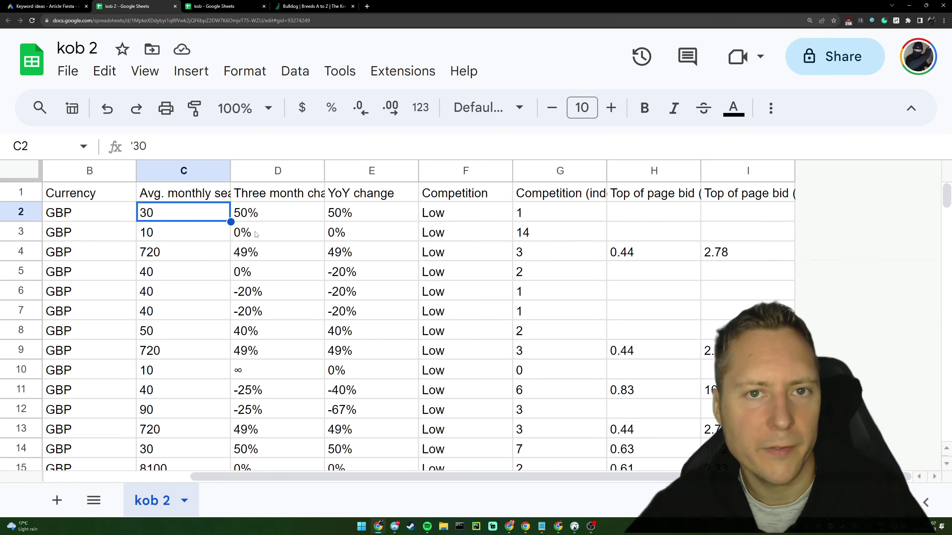
left_click(636, 255)
left_click(182, 259)
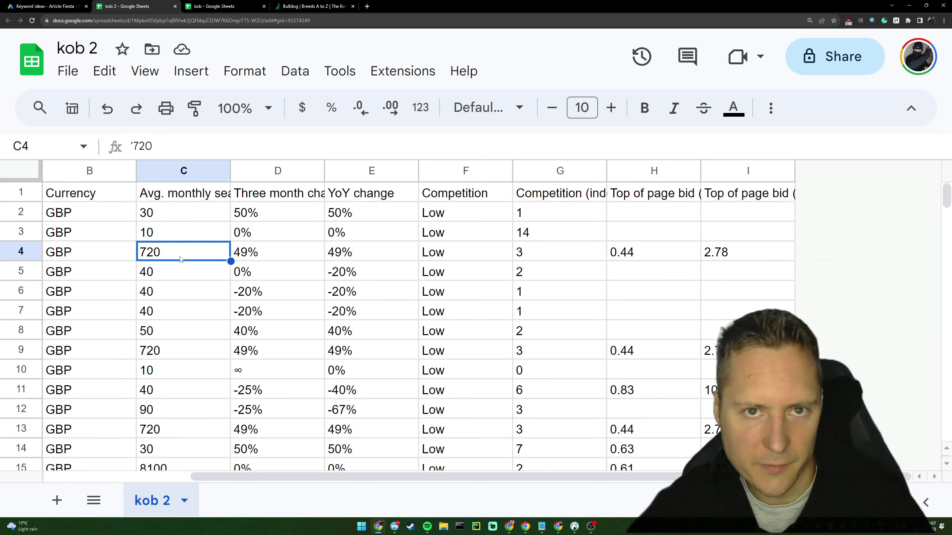
left_click(649, 259)
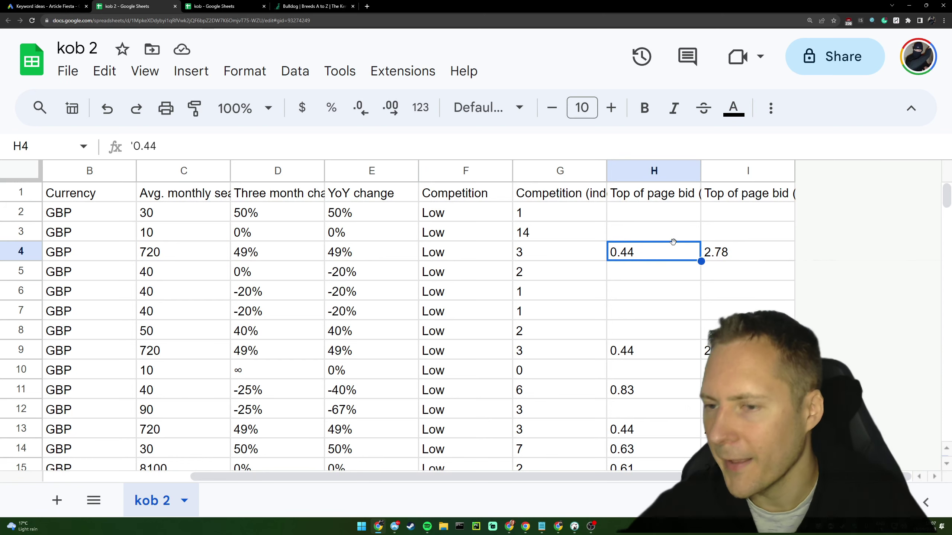
Insert an empty column J headed 'Value Potential'
right_click(754, 177)
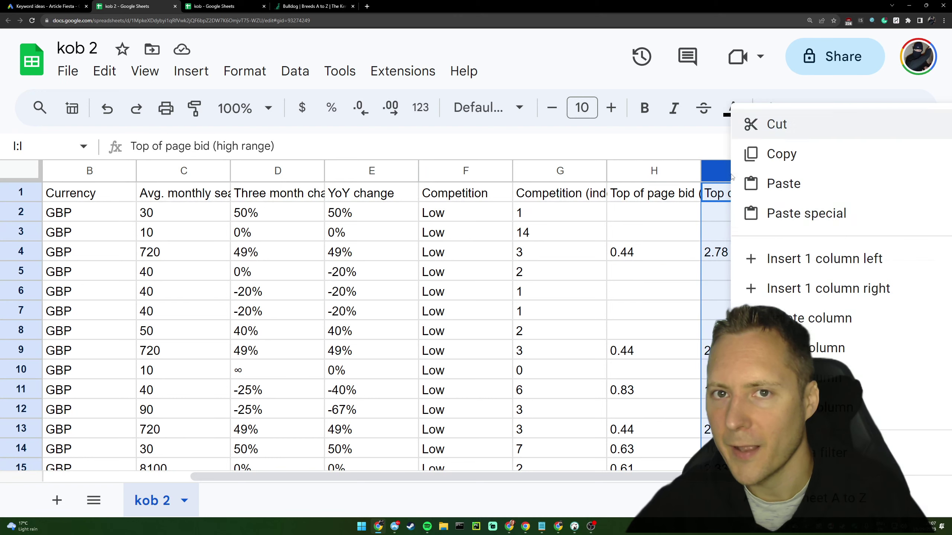
left_click(849, 287)
right_click(740, 193)
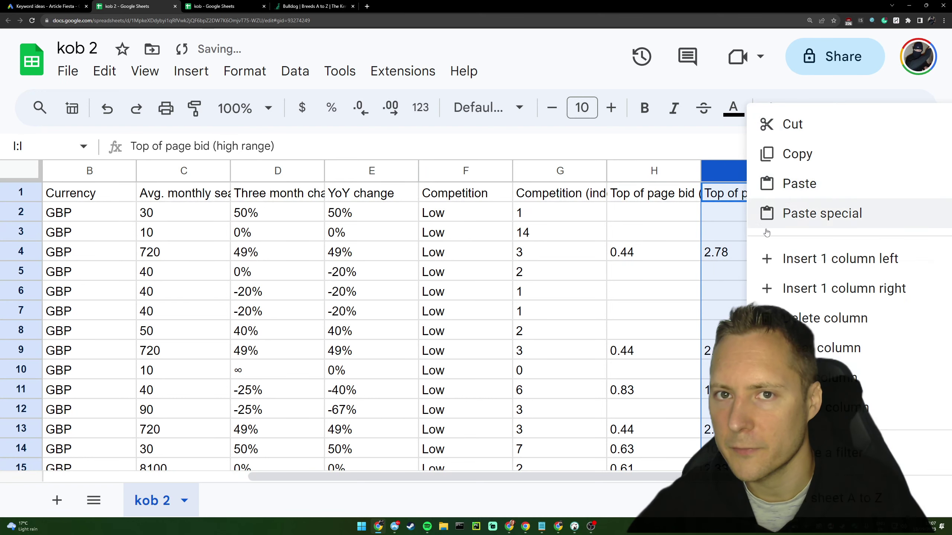
left_click(847, 287)
left_click(843, 193)
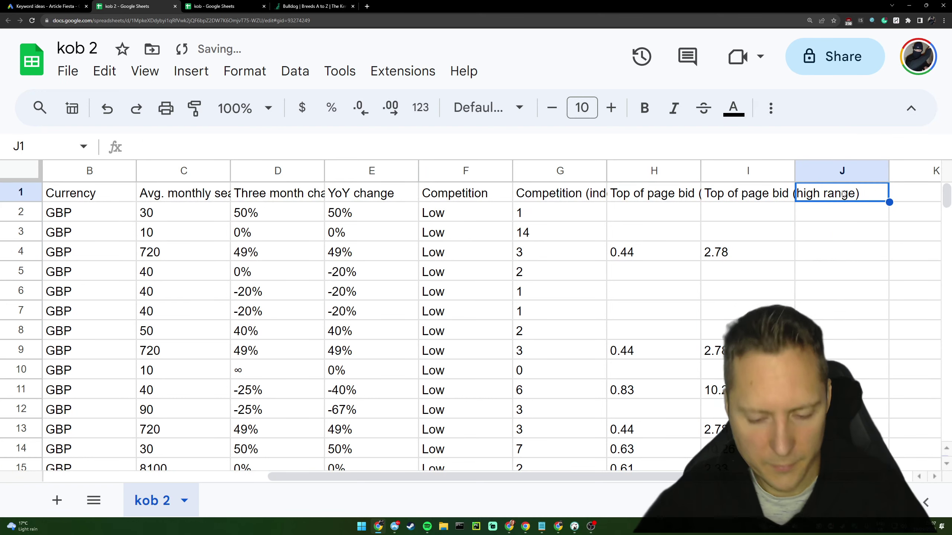
type("Valkue")
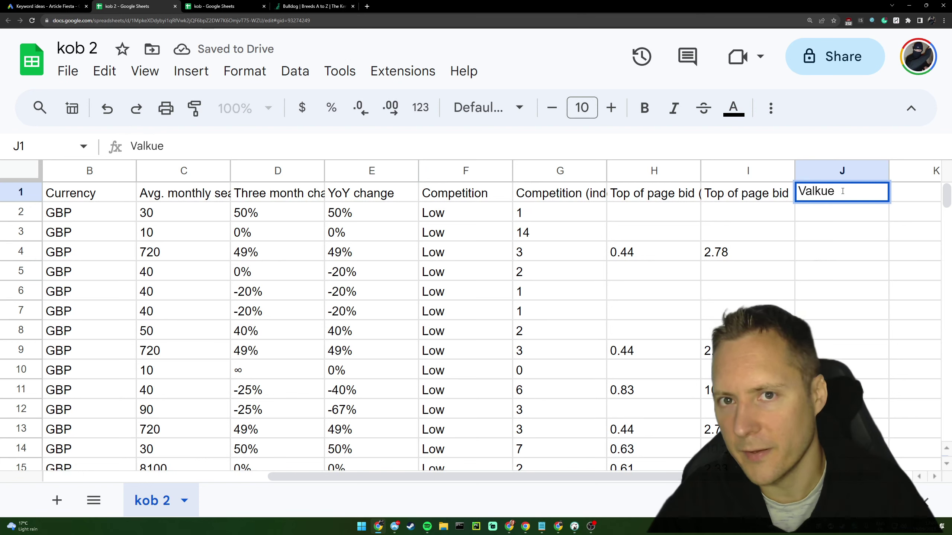
key("BackSpace")
key("BackSpace")
key("BackSpace")
key("BackSpace")
type("ue Potent")
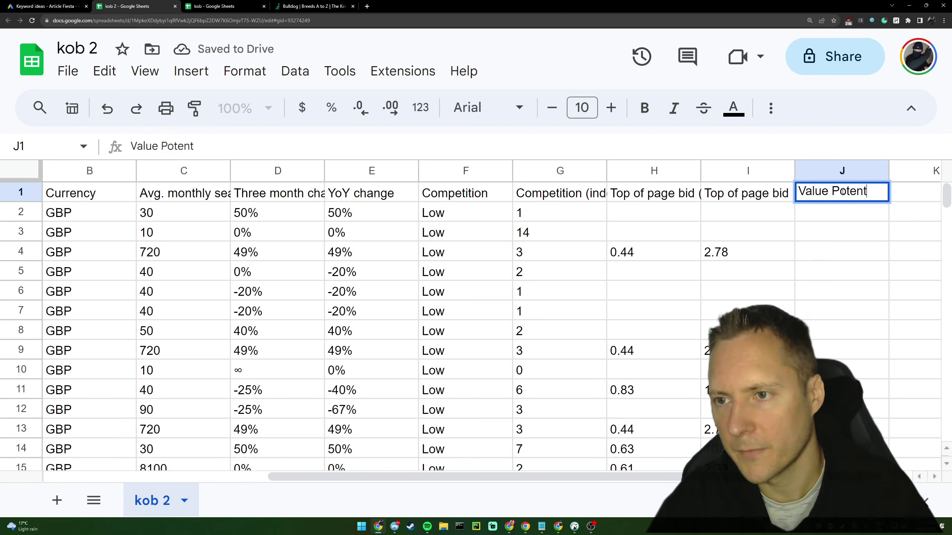
type("ial")
key("Return")
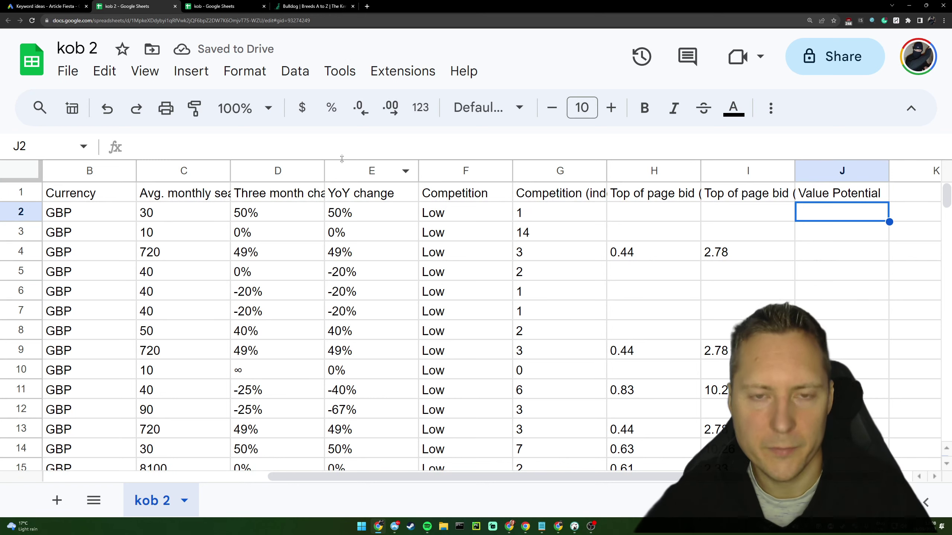
Enter =sum(C2*H2) in J2 to multiply monthly searches by the bid
type("=sum(")
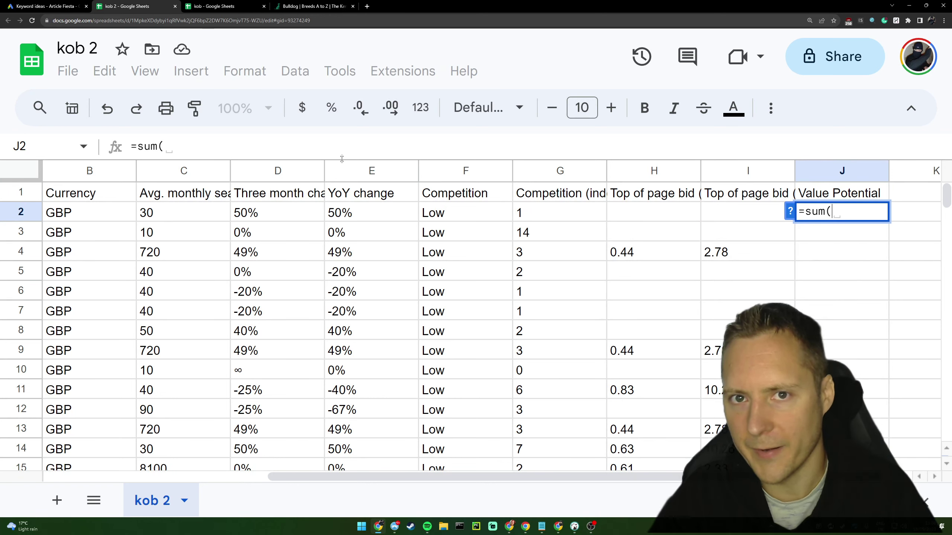
left_click(177, 210)
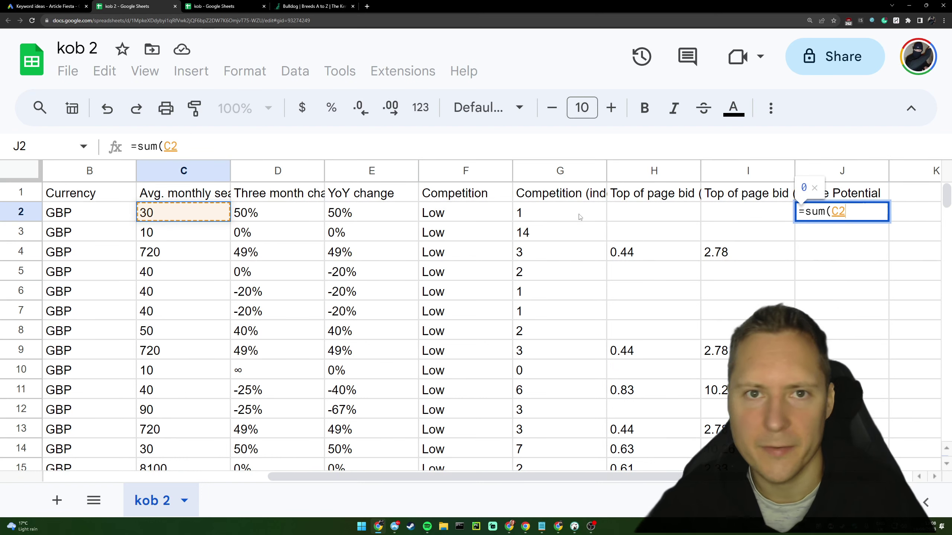
left_click(325, 149)
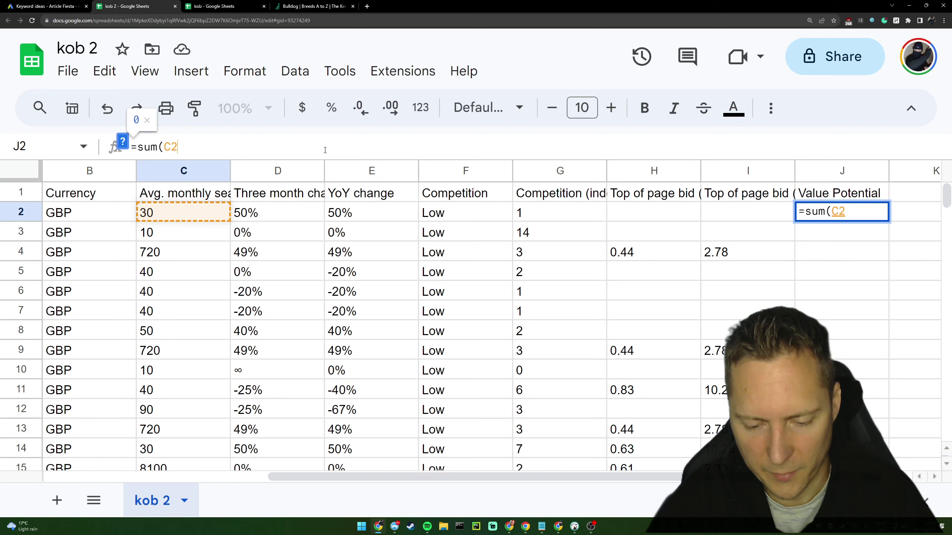
type("*")
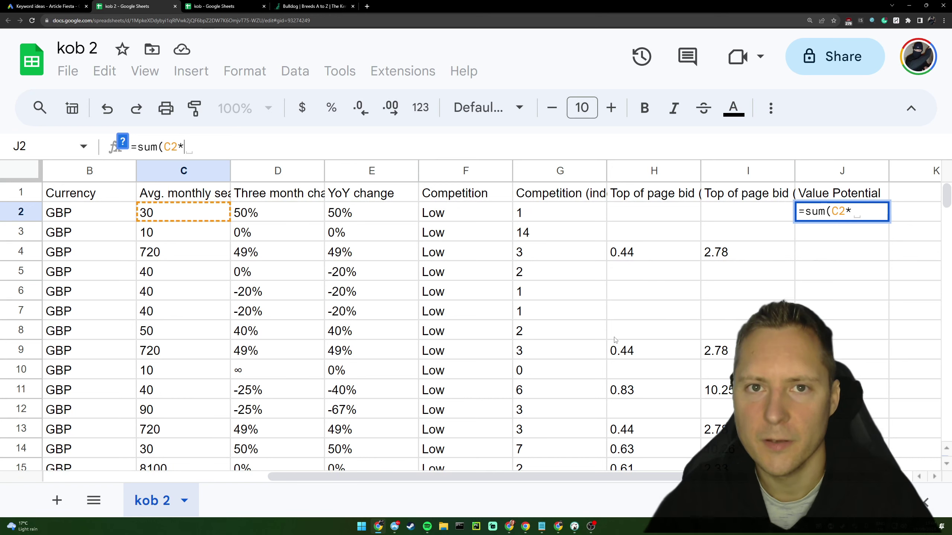
type("h2)")
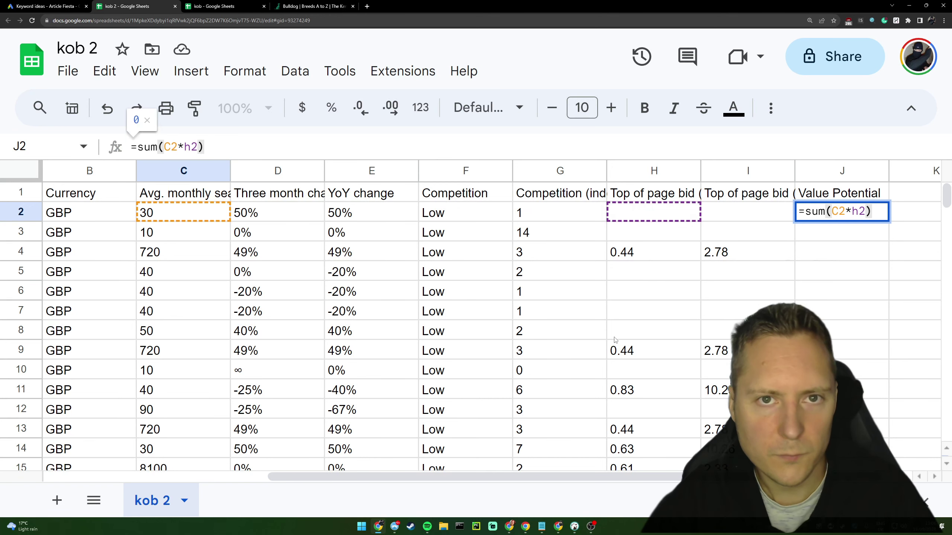
key("Left")
key("Left")
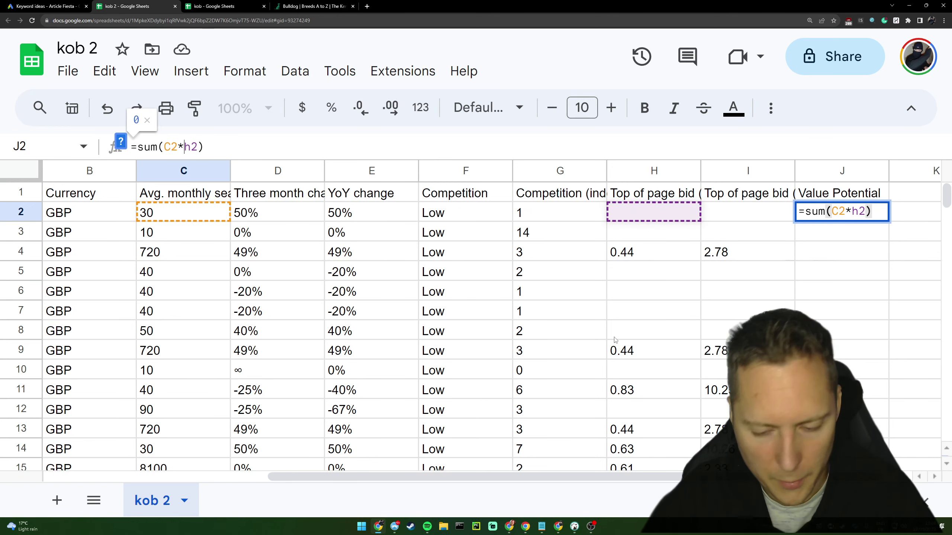
type("ifexist")
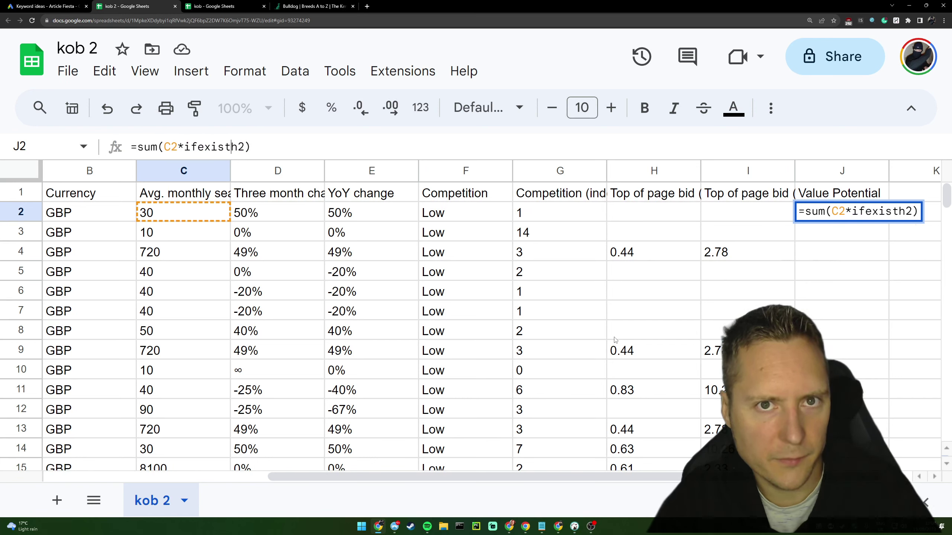
type("s(")
key("BackSpace")
key("BackSpace")
key("BackSpace")
key("BackSpace")
key("BackSpace")
key("BackSpace")
key("BackSpace")
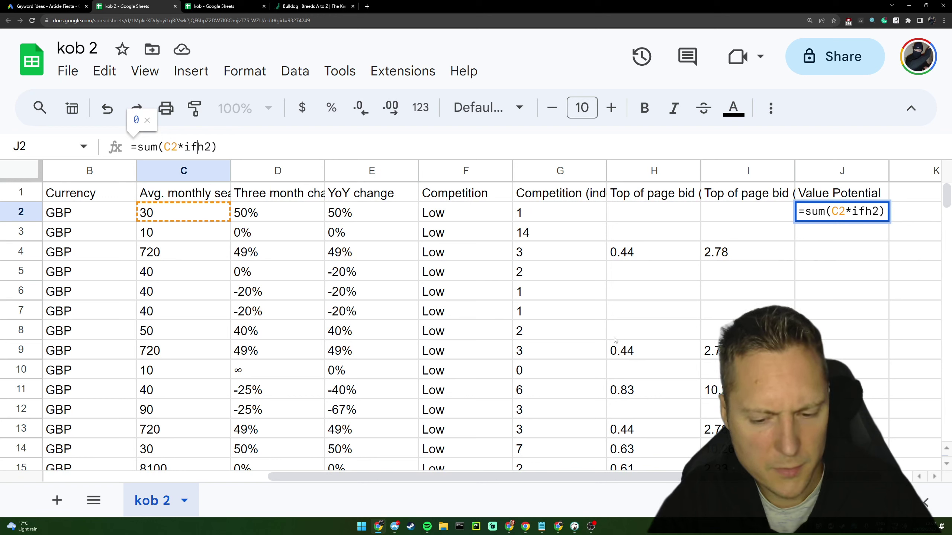
type("equals(")
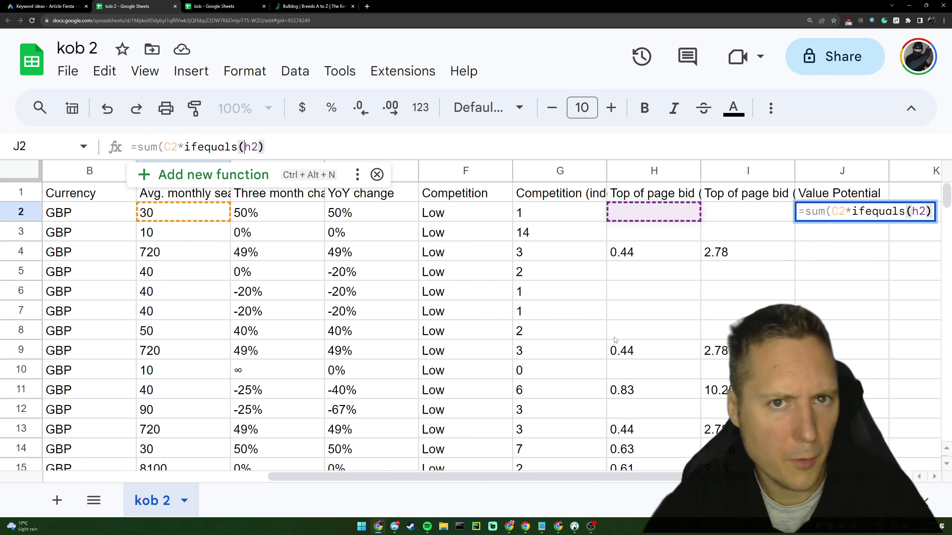
key("BackSpace")
key("BackSpace")
key("BackSpace")
key("BackSpace")
key("BackSpace")
key("BackSpace")
key("BackSpace")
key("BackSpace")
key("BackSpace")
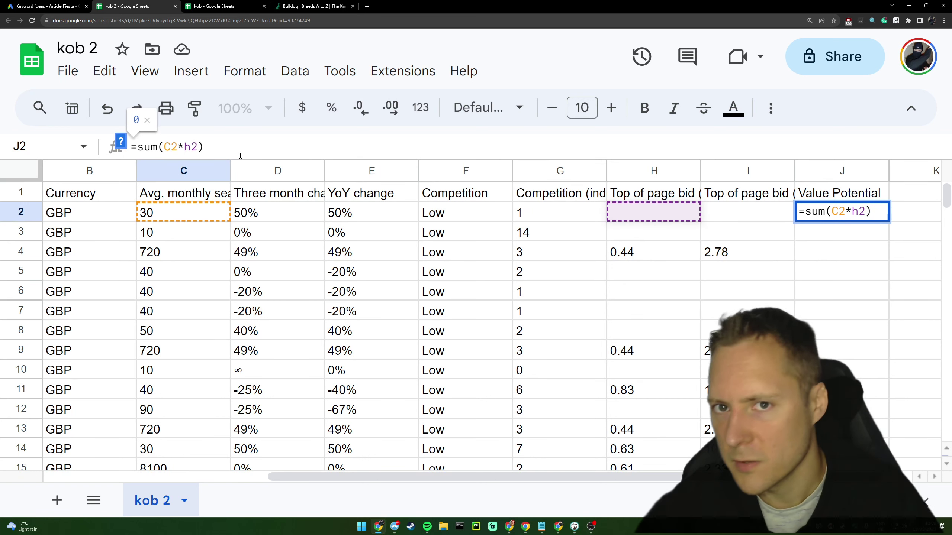
key("Return")
Fill the formula down column J and spot-check J2 and J14
left_click(585, 360)
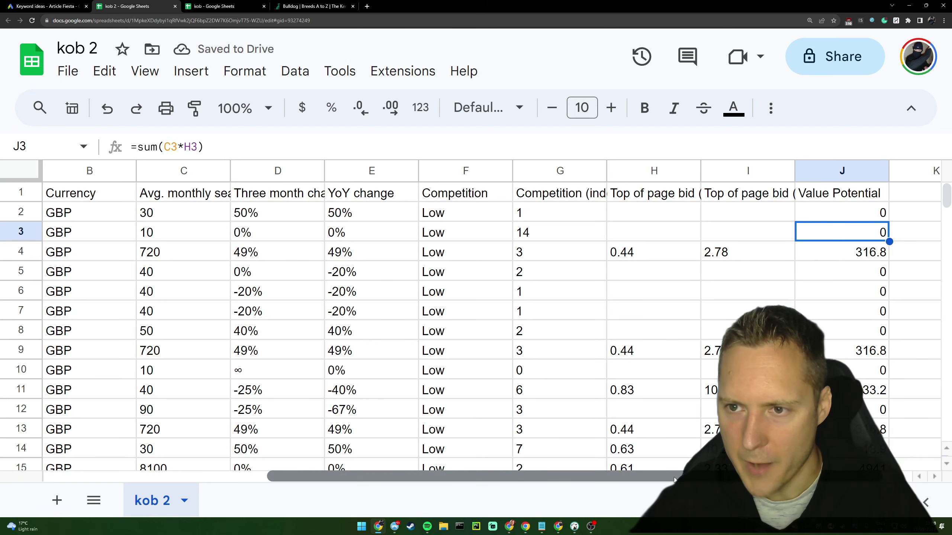
left_click_drag(673, 480, 701, 479)
left_click(757, 210)
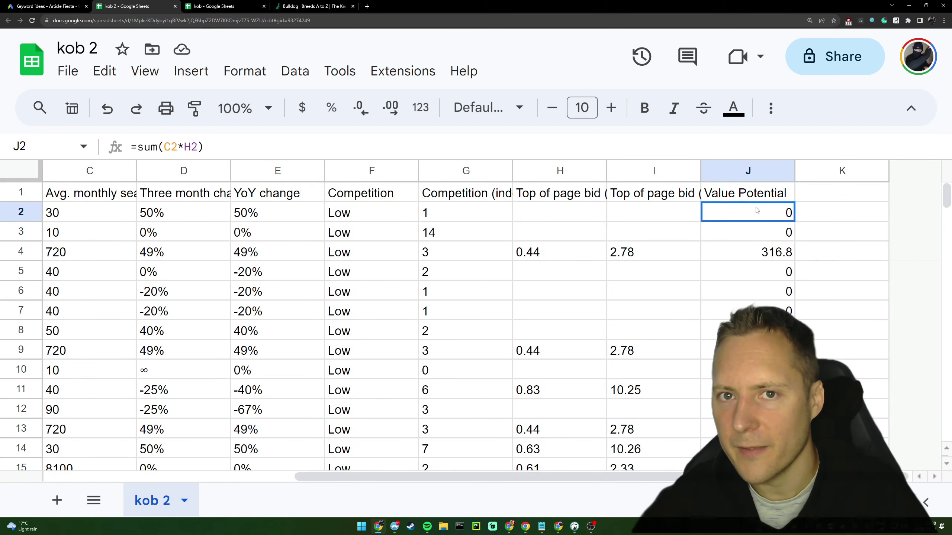
left_click_drag(757, 210, 749, 429)
left_click(750, 448)
scroll(750, 449, "down", 7)
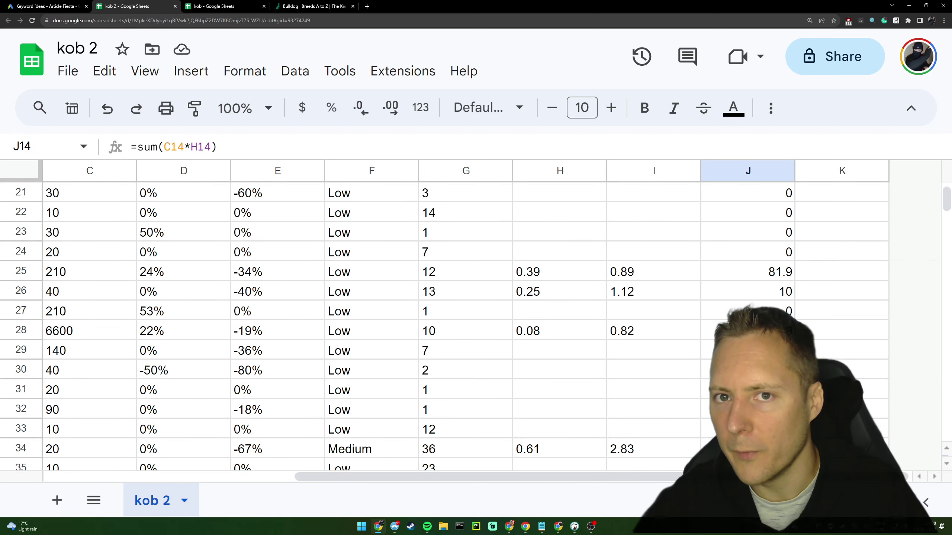
scroll(750, 449, "down", 10)
scroll(481, 242, "up", 20)
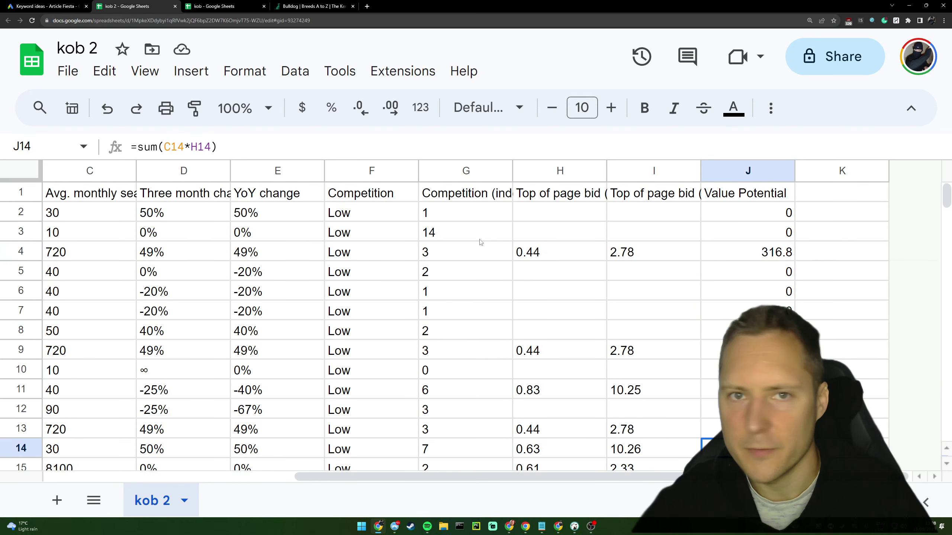
Add a filter to the header row and sort Value Potential Z → A
left_click(19, 197)
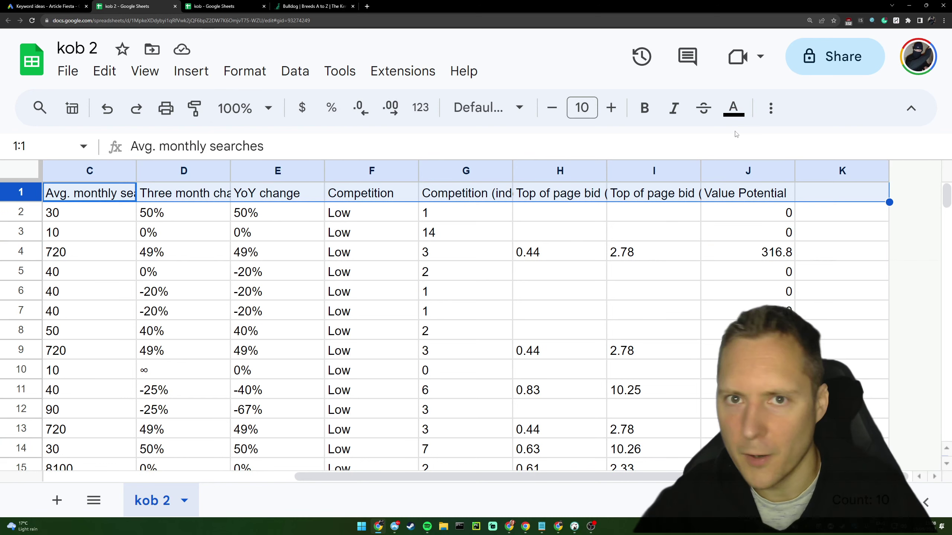
left_click(770, 108)
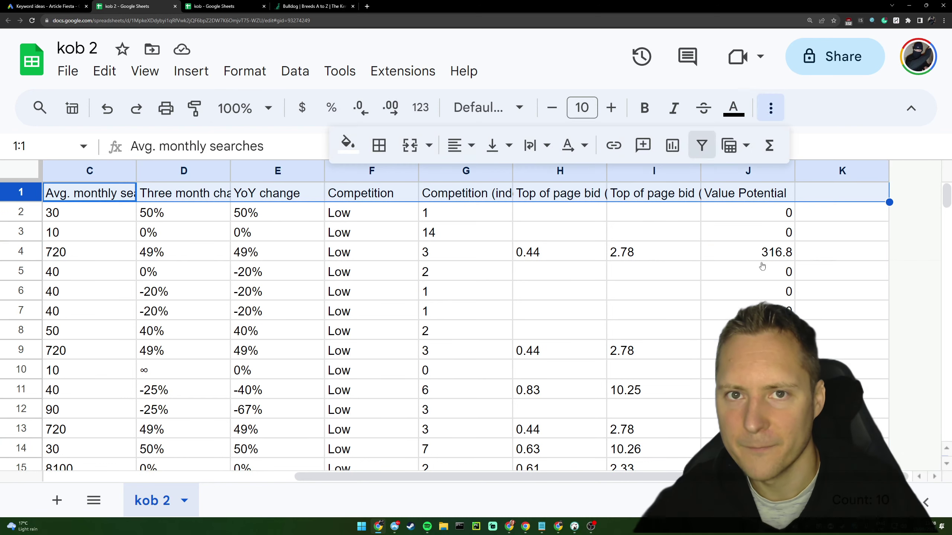
left_click(693, 233)
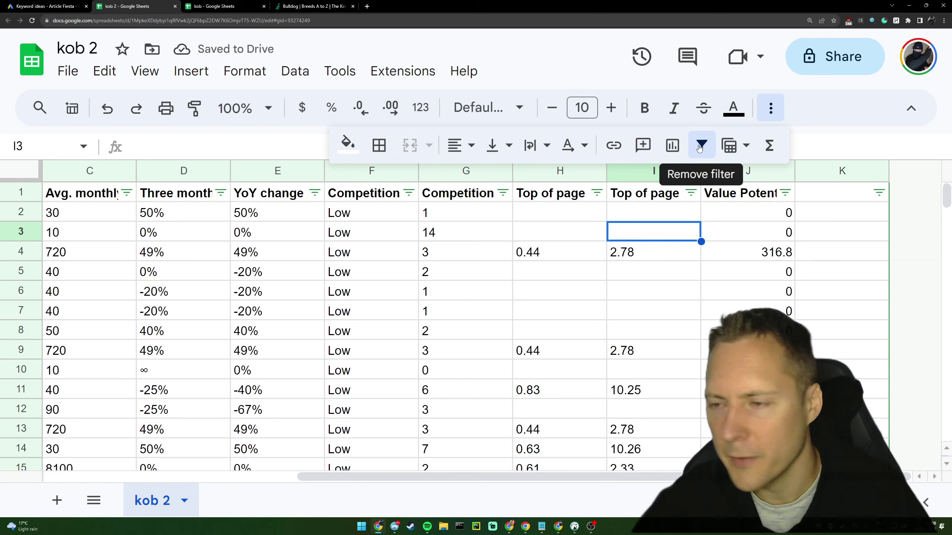
left_click(784, 193)
left_click(601, 266)
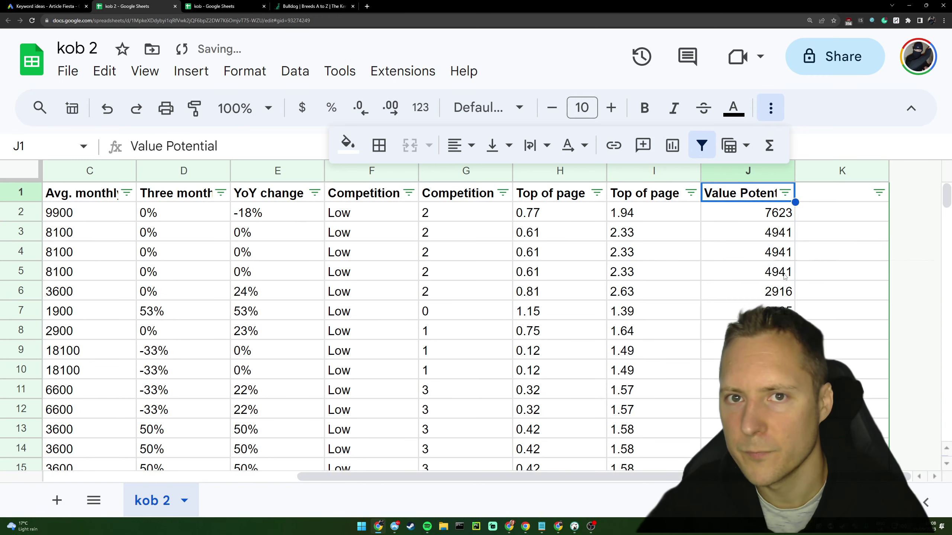
Review the top keywords, led by kennelclub puppies at 7623, then remove the filter
left_click(736, 219)
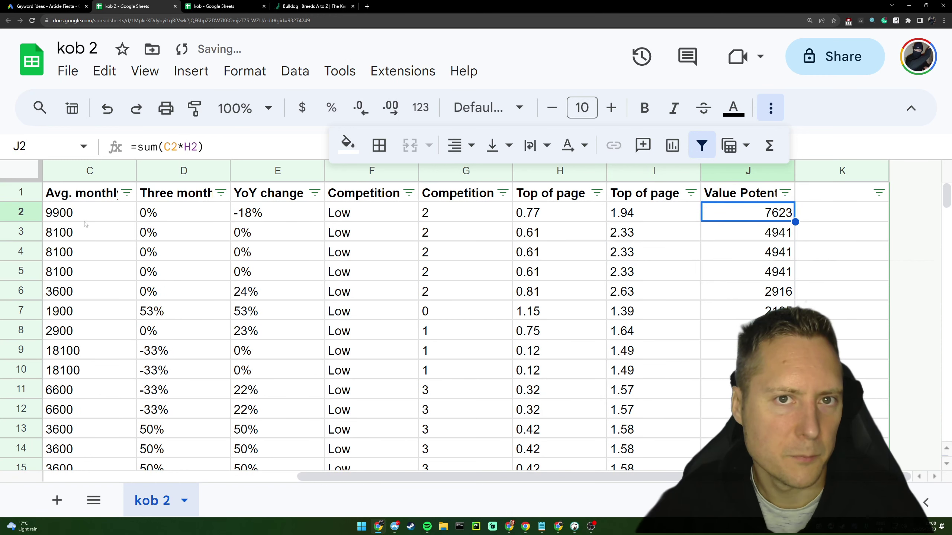
left_click_drag(348, 475, 221, 475)
left_click(130, 219)
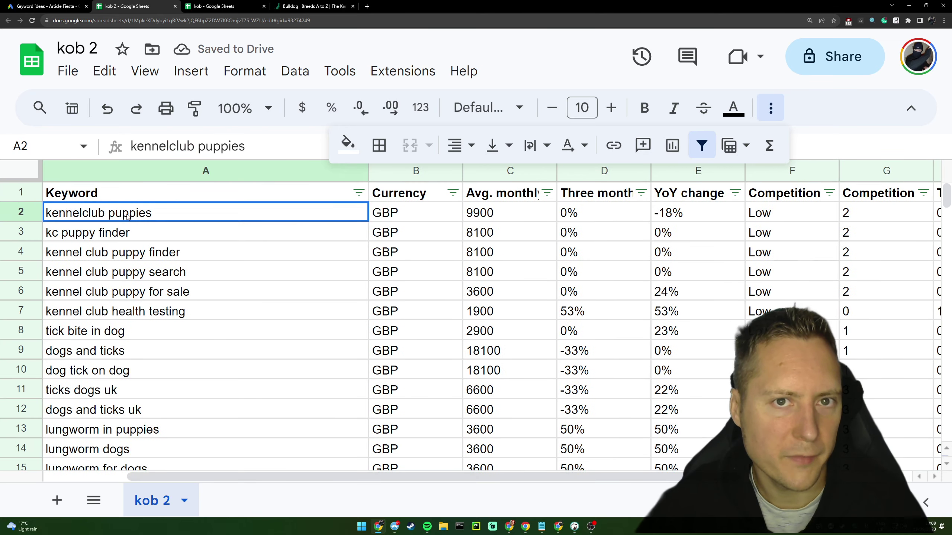
left_click(126, 234)
left_click(157, 254)
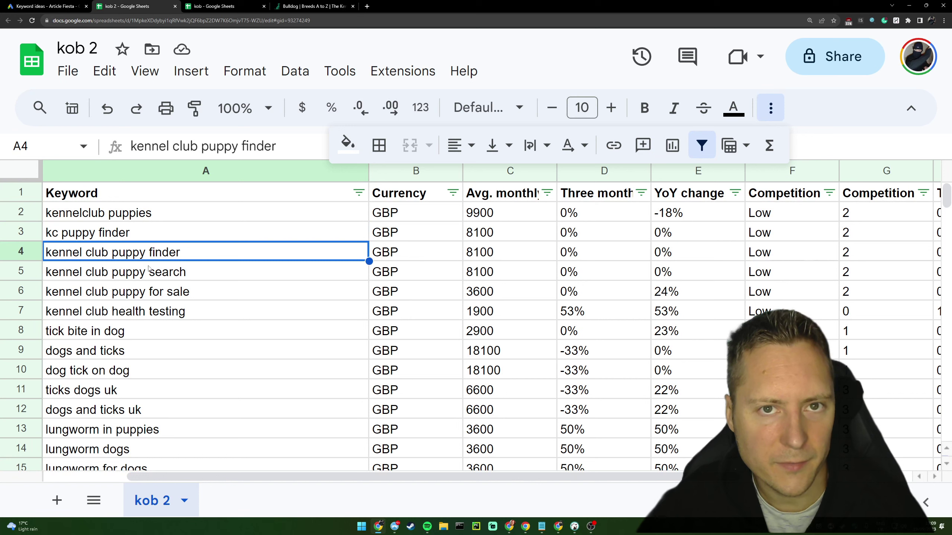
left_click(155, 272)
left_click(153, 292)
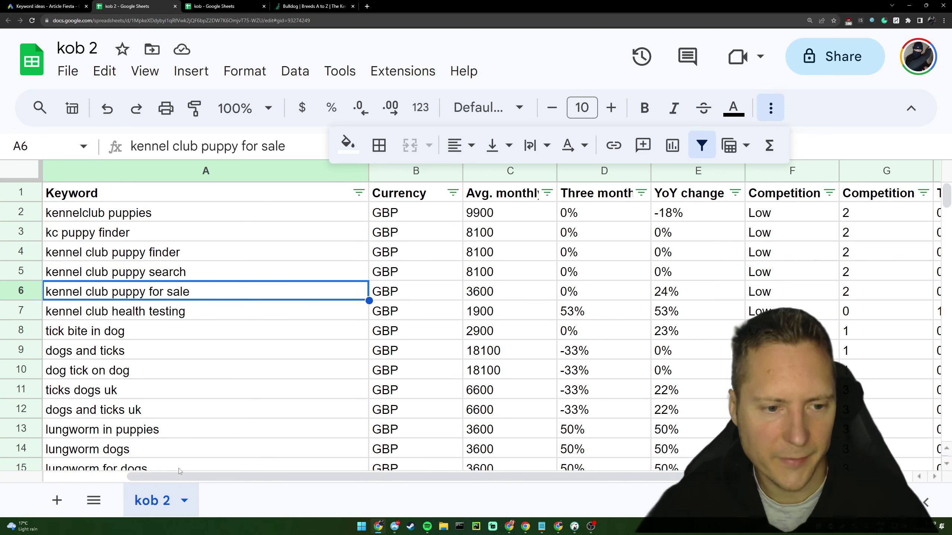
left_click_drag(195, 476, 355, 476)
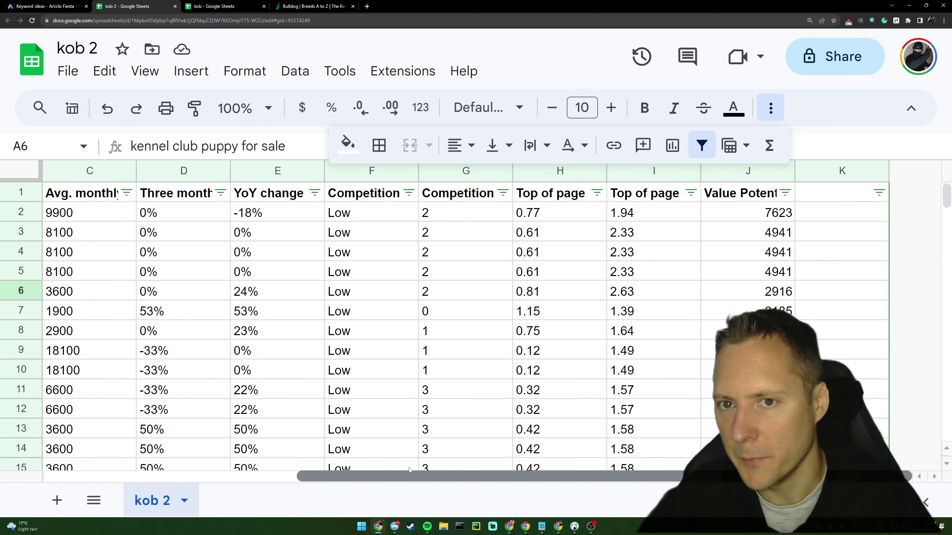
left_click(747, 215)
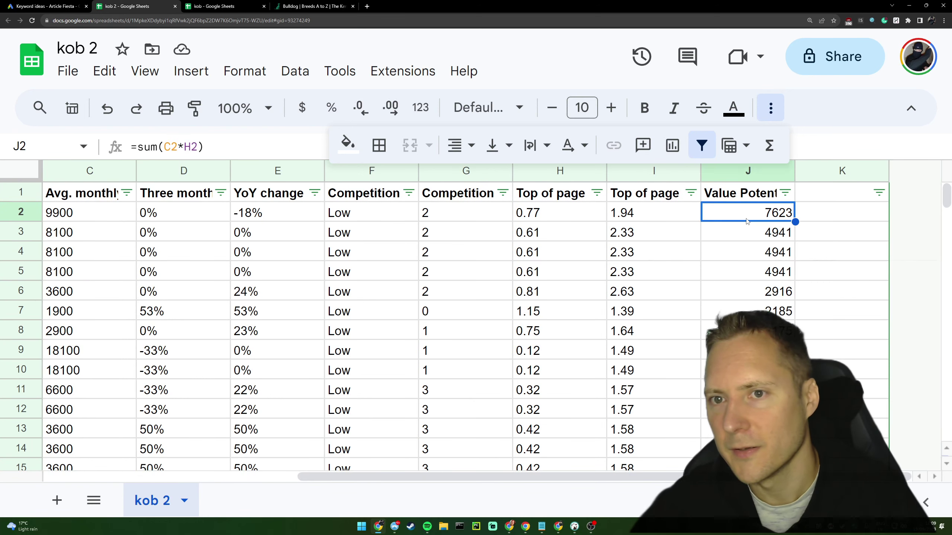
left_click(702, 147)
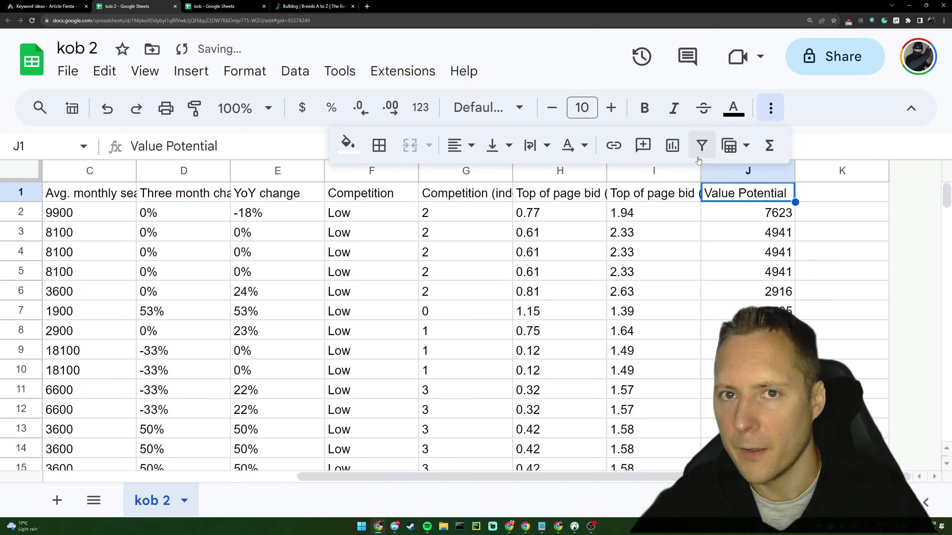
Add a KoB header in K1 and format the Value Potential column J as currency
left_click(838, 199)
type("KoB")
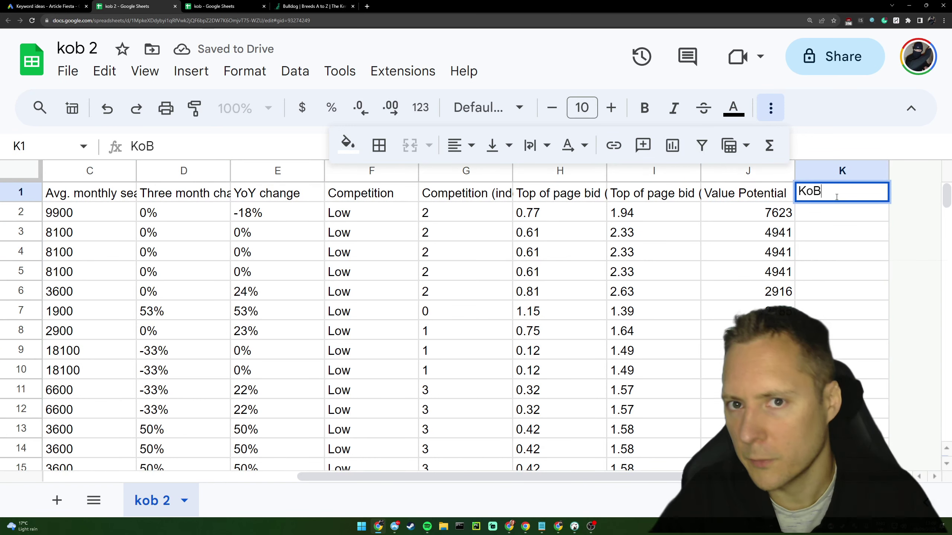
key("Return")
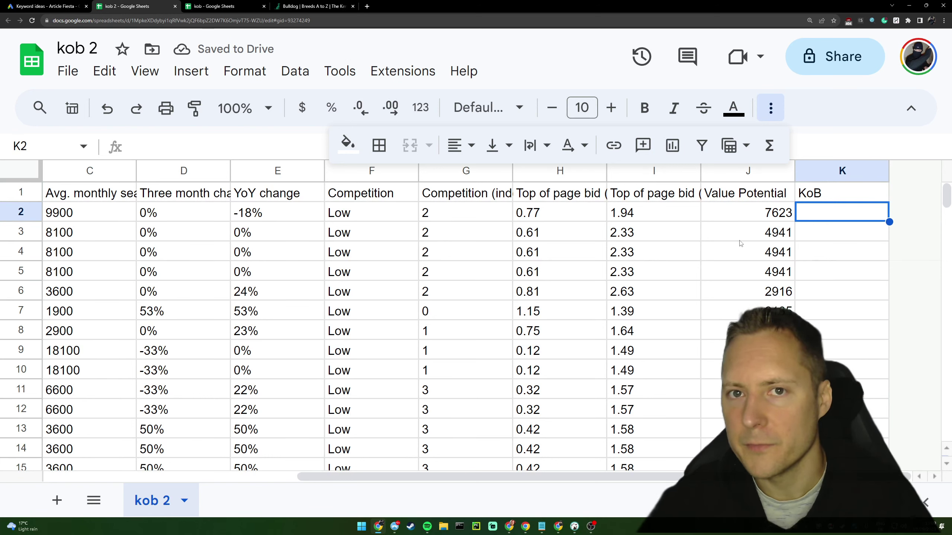
left_click(737, 172)
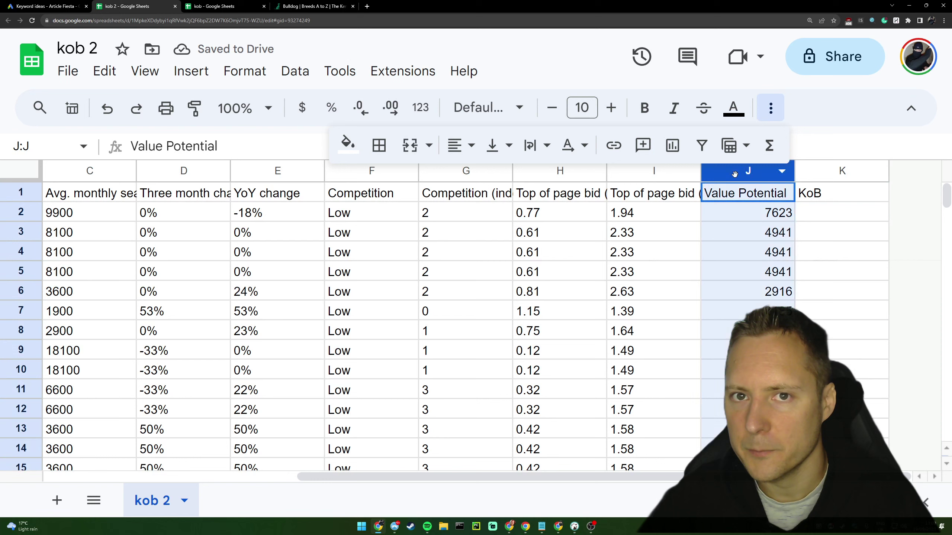
left_click(306, 108)
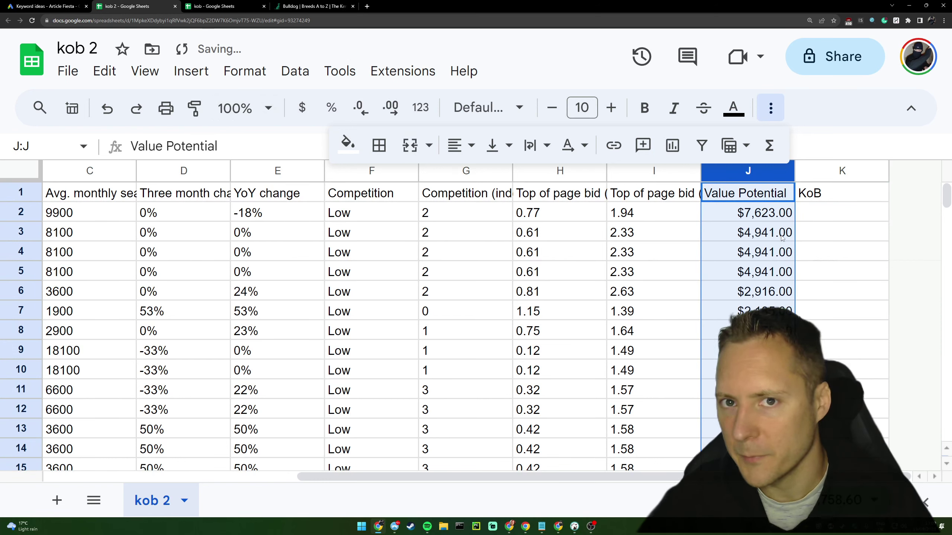
left_click(789, 263)
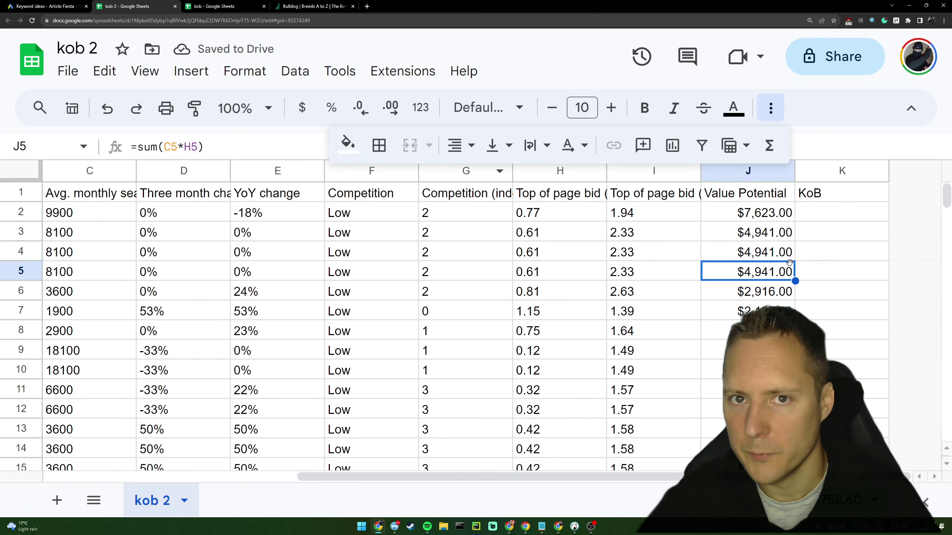
Enter =sum(J2/G2) in K2 and autofill it down column K, giving 3,811.50 for kennelclub puppies
left_click(821, 218)
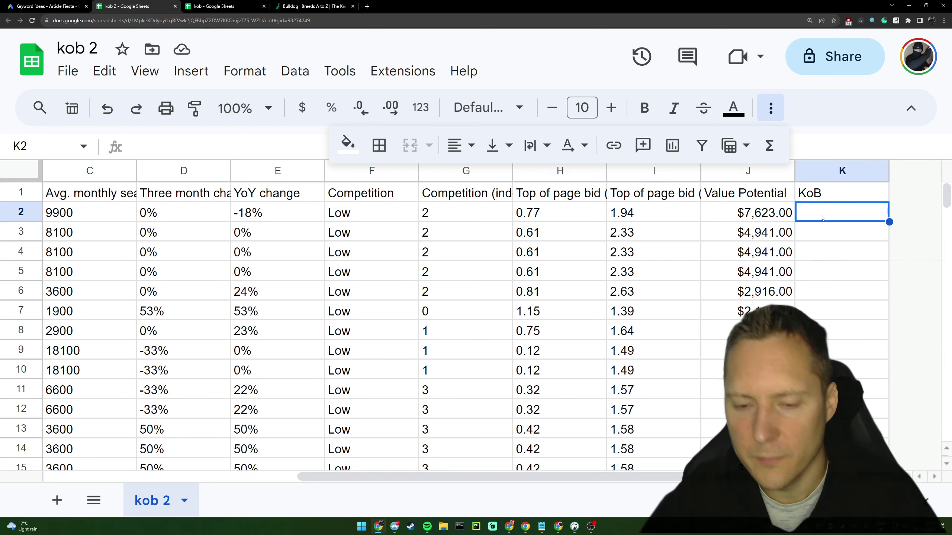
type("=suy")
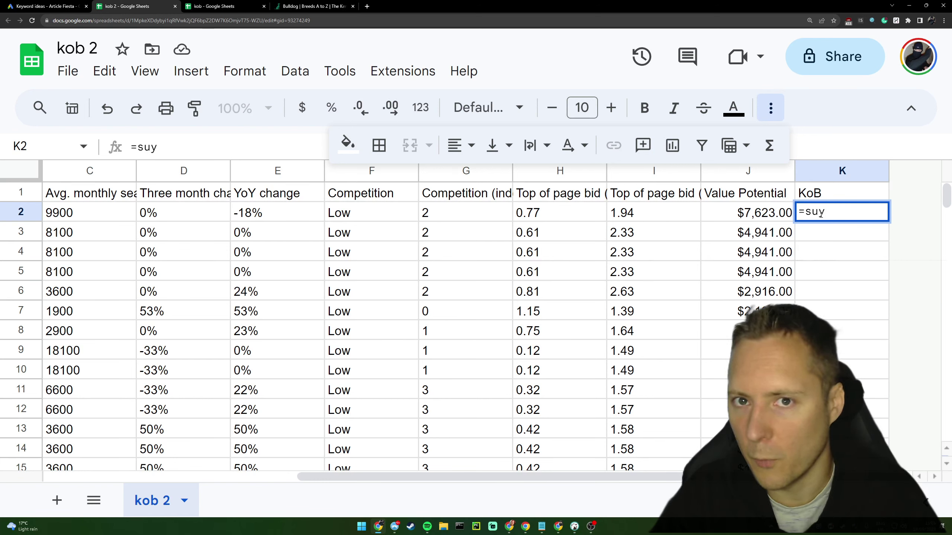
key("BackSpace")
type("m(")
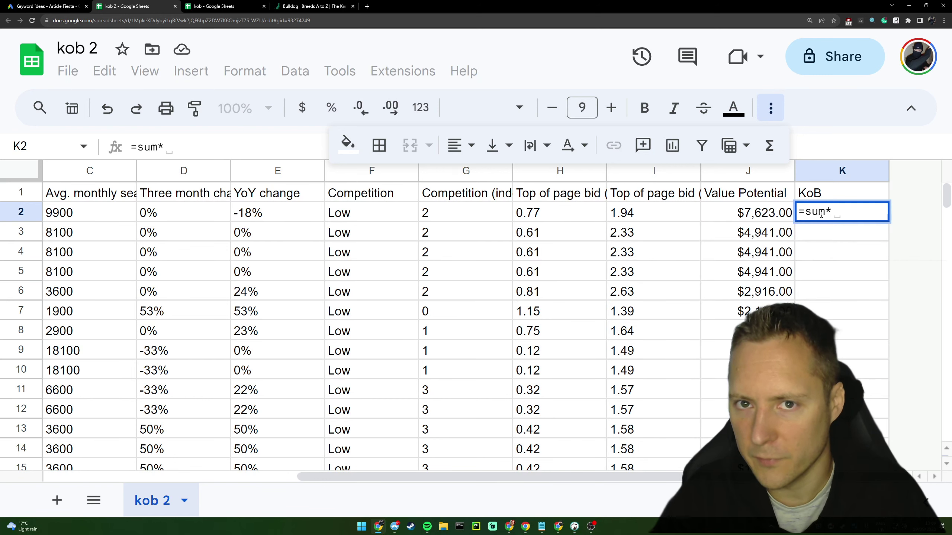
key("BackSpace")
type("(j2")
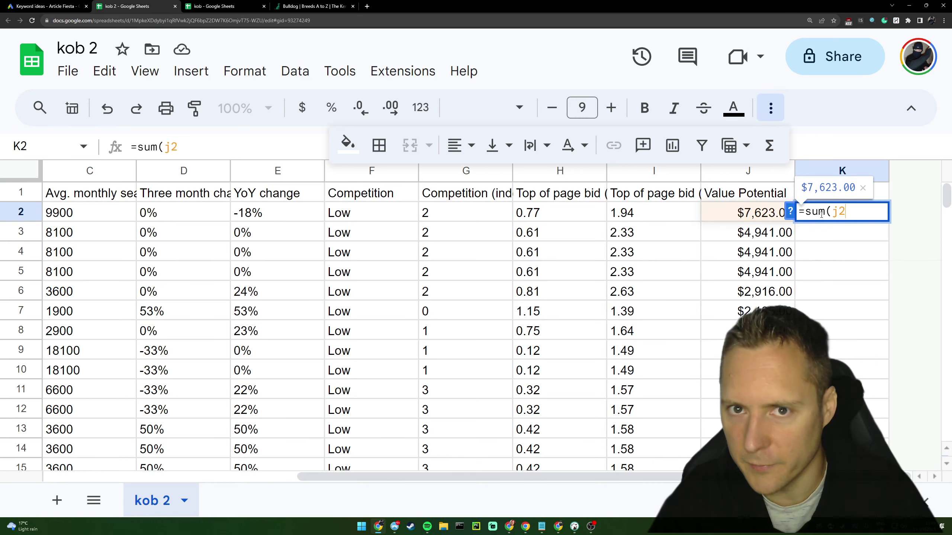
type(",")
key("BackSpace")
type("*")
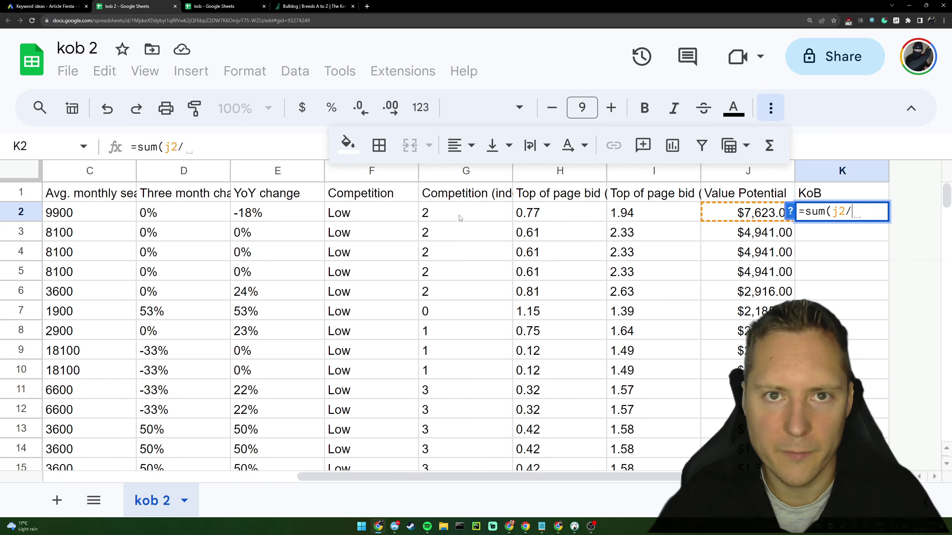
type("g2)")
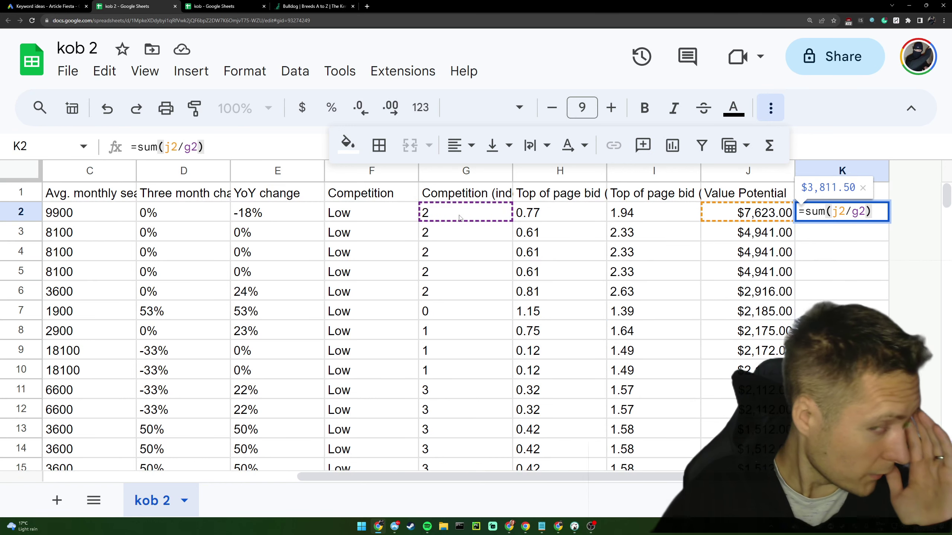
key("Return")
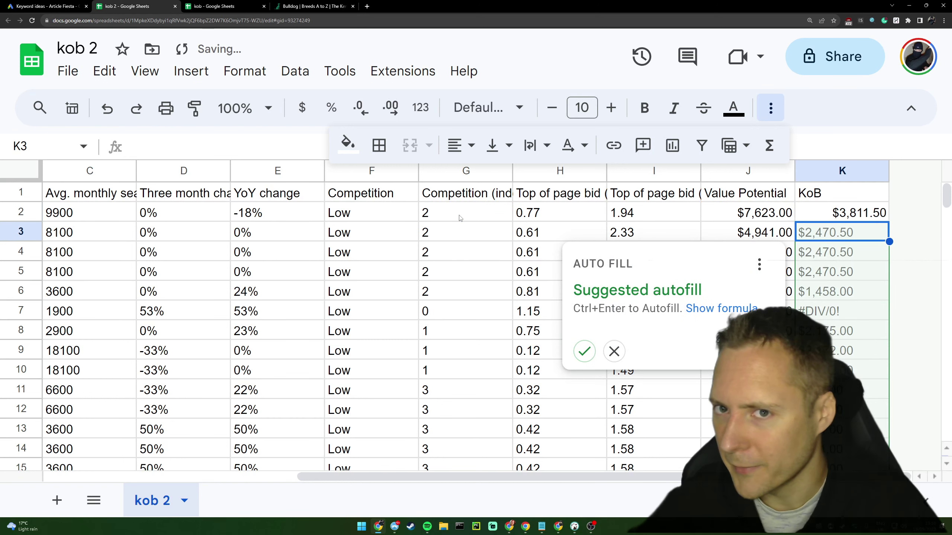
left_click(584, 351)
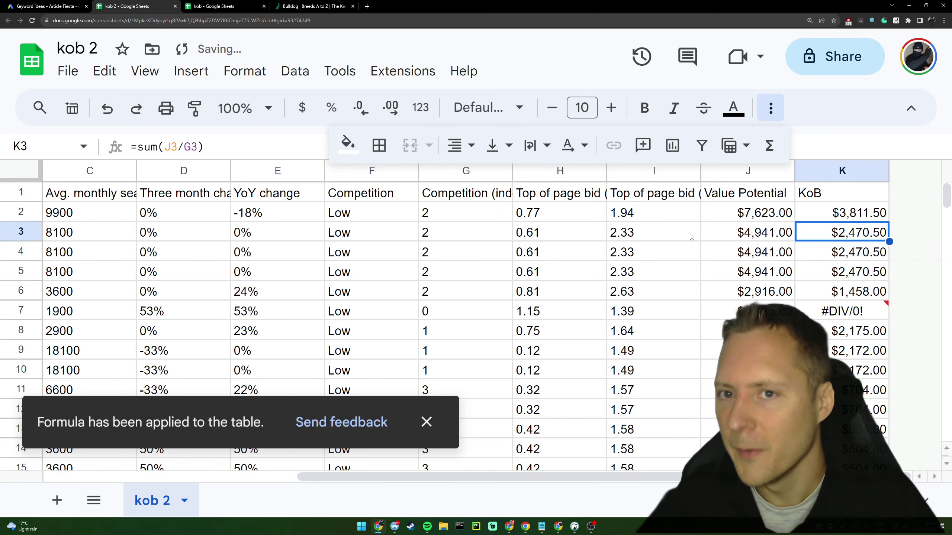
left_click(831, 317)
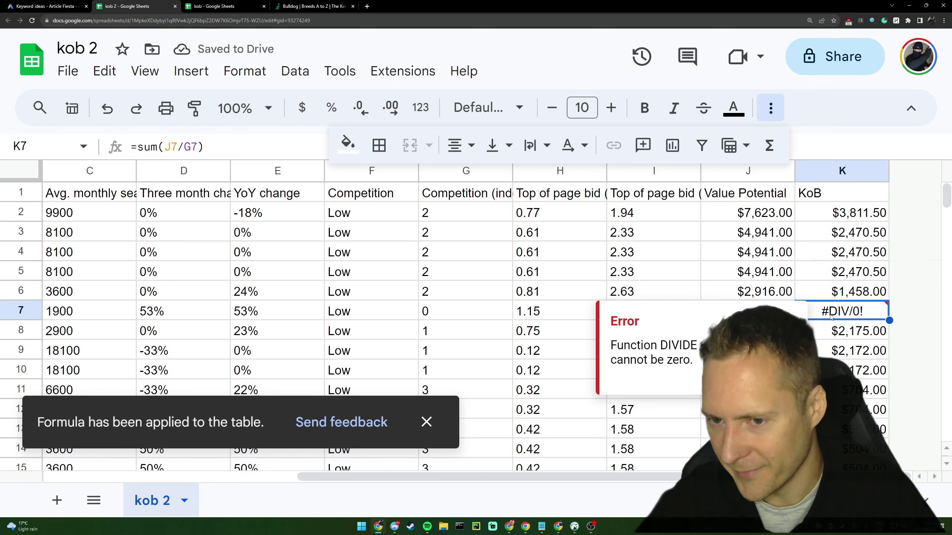
left_click(844, 213)
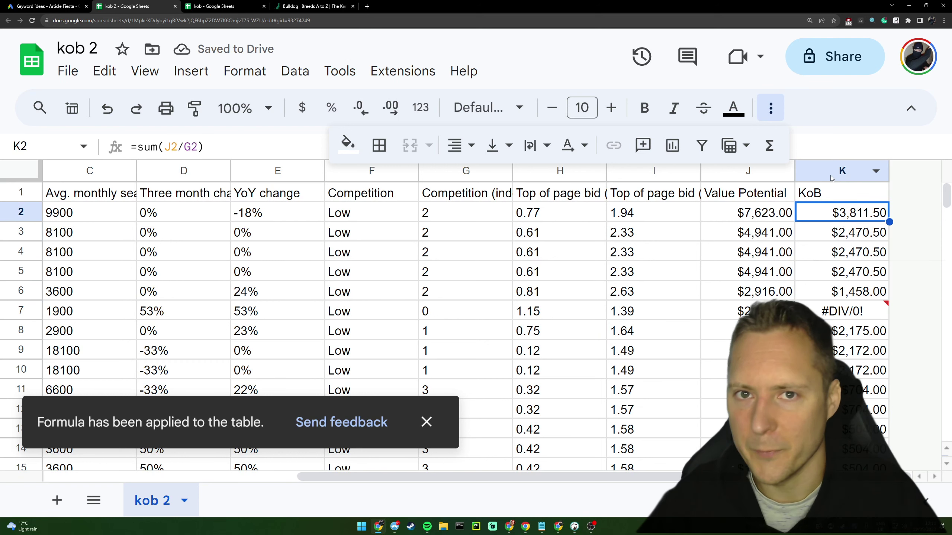
scroll(243, 206, "left", 5)
Add a filter to the header row of the keyword table
left_click(145, 200)
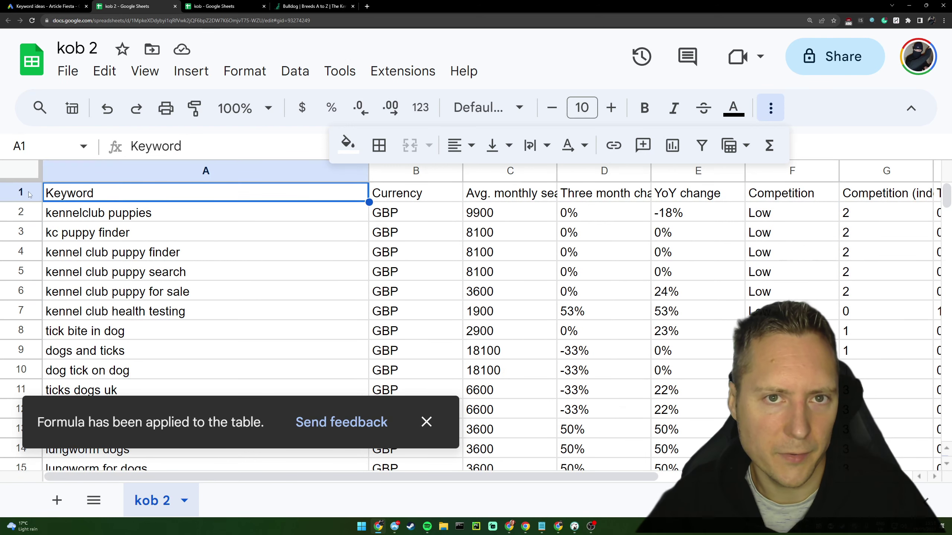
key("shift+space")
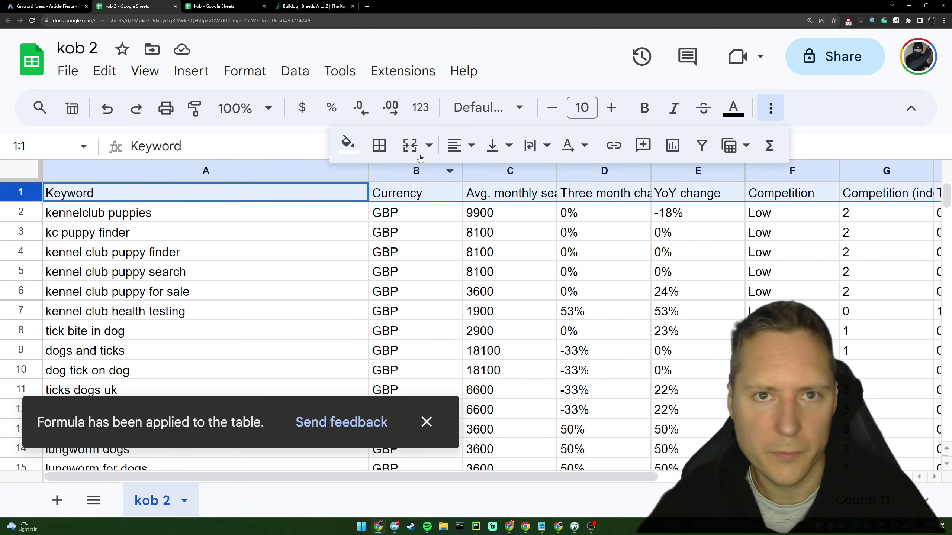
left_click(701, 146)
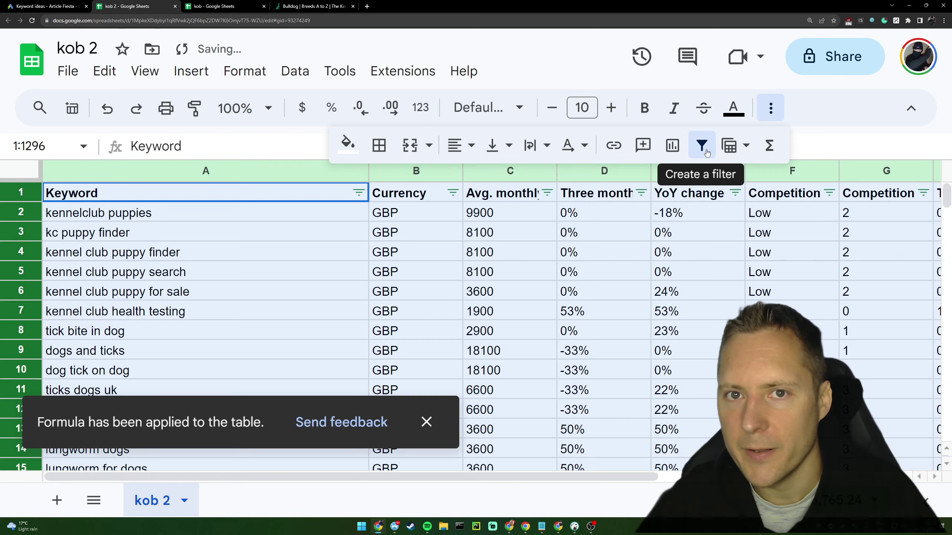
left_click(596, 317)
left_click_drag(633, 477, 875, 477)
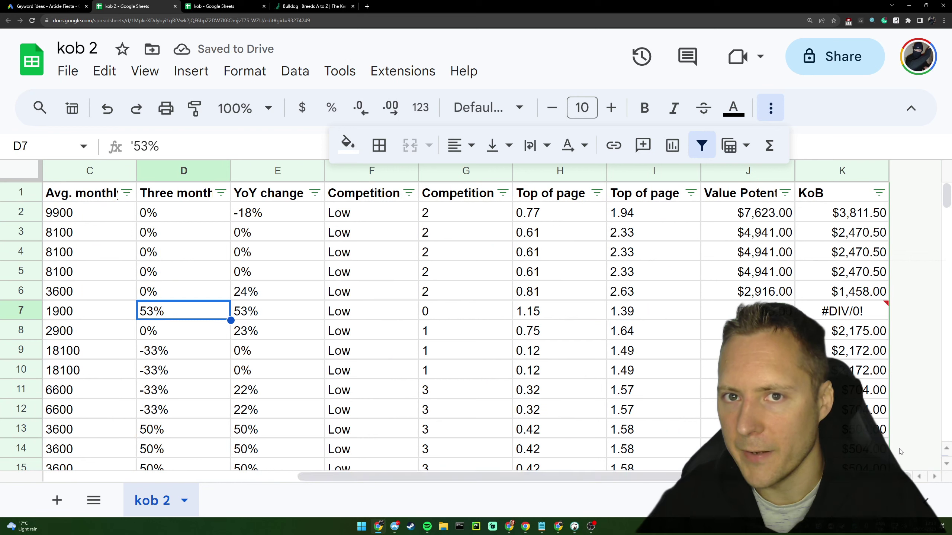
Format column K as Number and decrease the decimals to whole numbers like 3,812
left_click(878, 192)
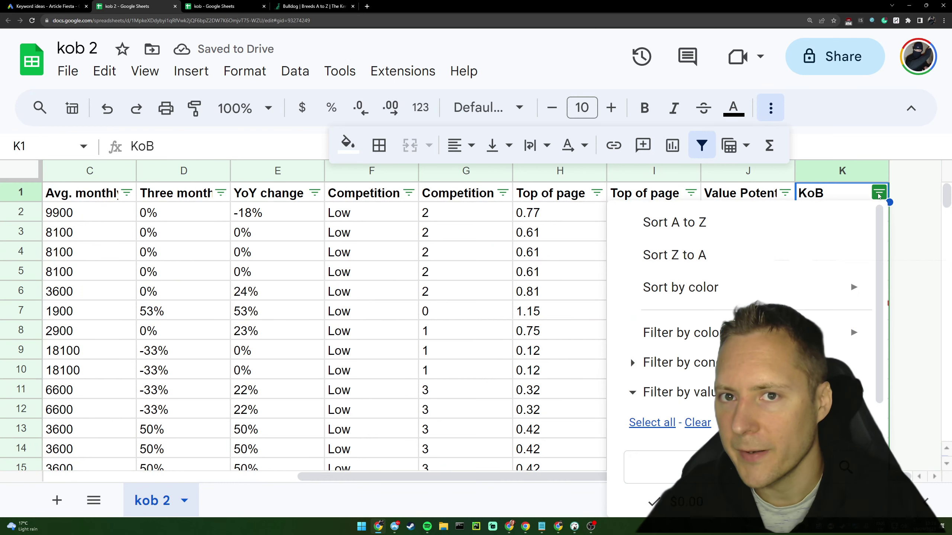
left_click(878, 193)
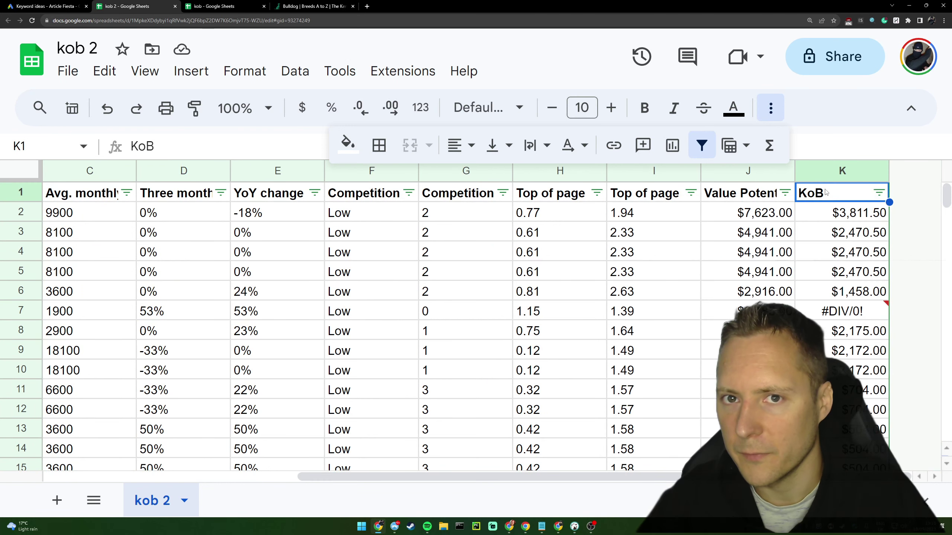
left_click(842, 170)
left_click(245, 71)
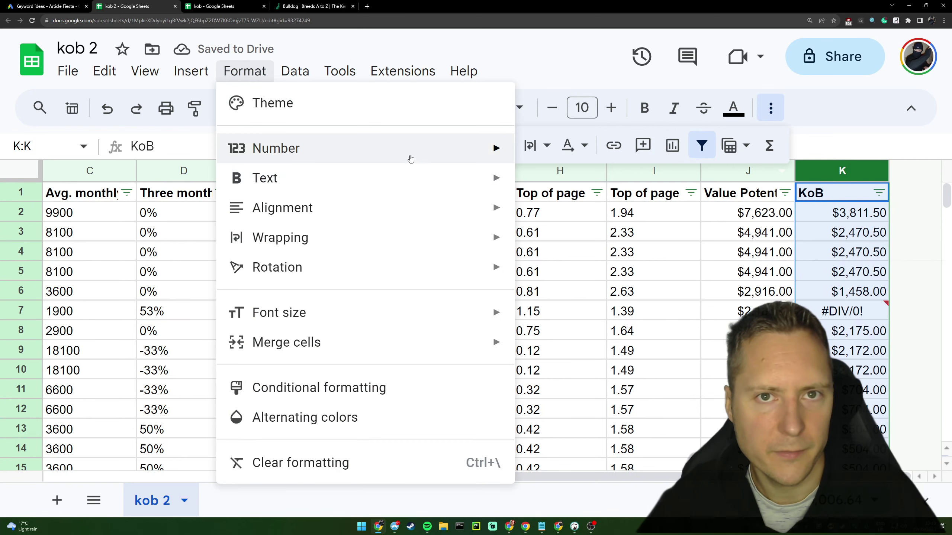
mouse_move(412, 149)
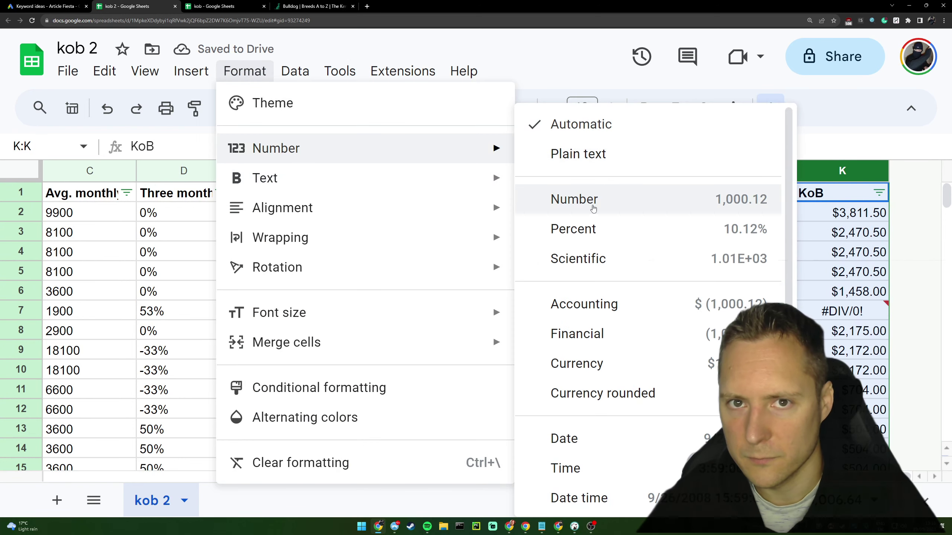
left_click(593, 205)
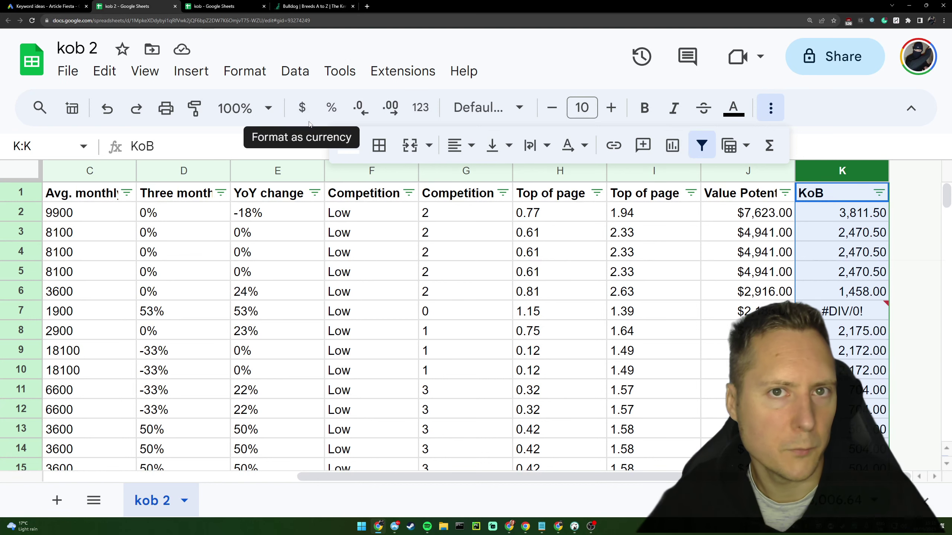
left_click(365, 111)
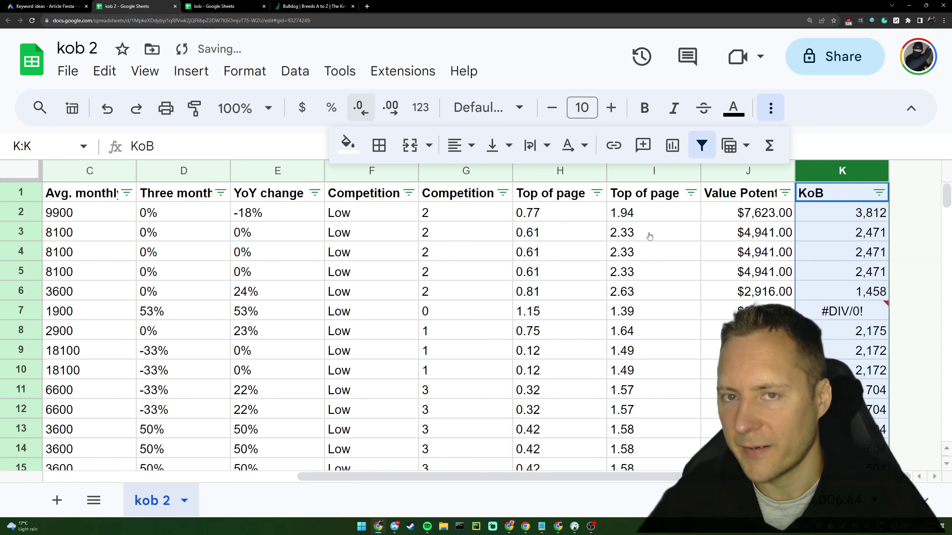
Check the Value Potential and KoB formulas in rows 3 and 4
key("Down")
key("Down")
key("Down")
key("Left")
key("Left")
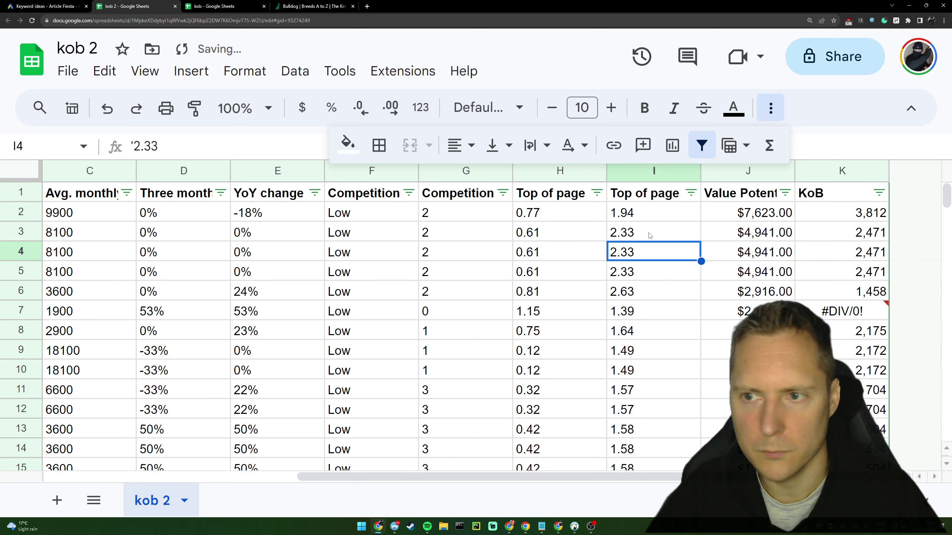
key("Right")
key("Up")
key("Right")
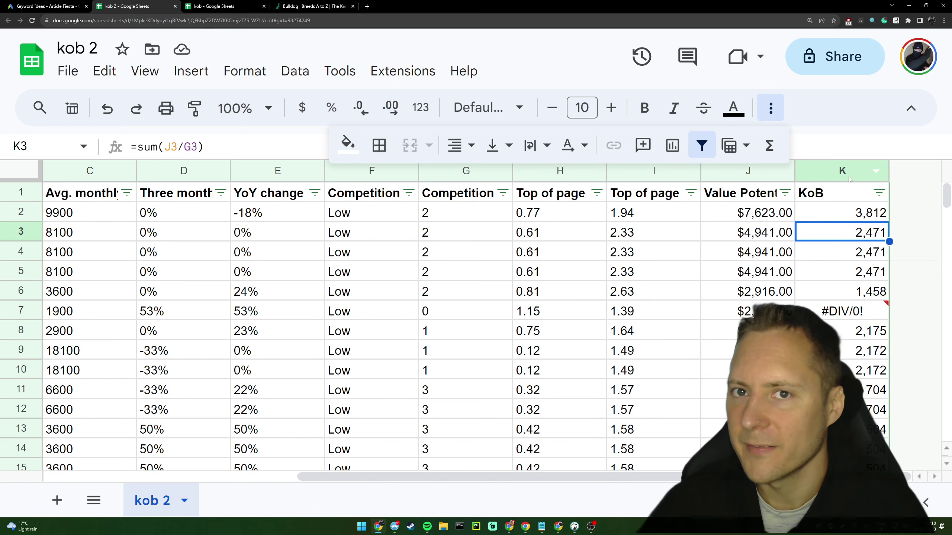
left_click(878, 193)
Sort KoB Z to A and inspect the #DIV/0! errors now listed at the top
left_click(738, 255)
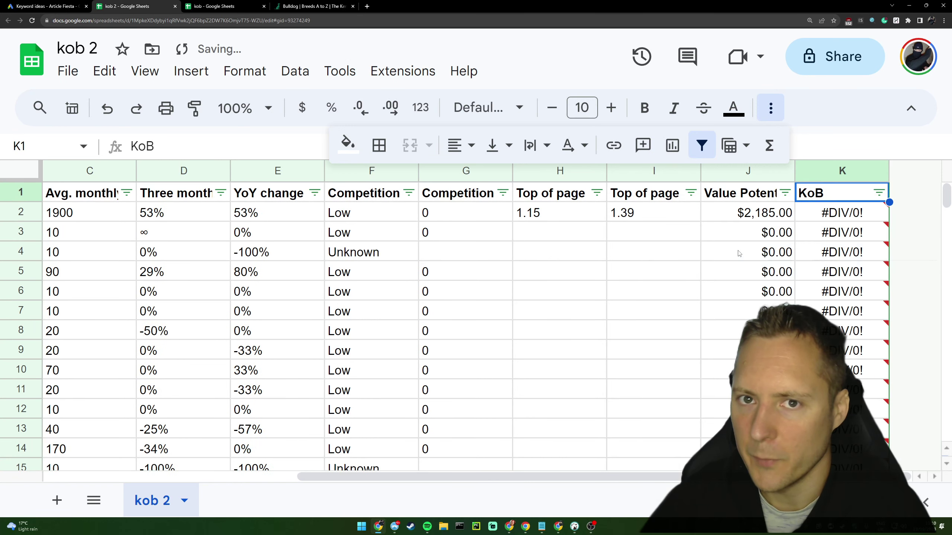
left_click(842, 214)
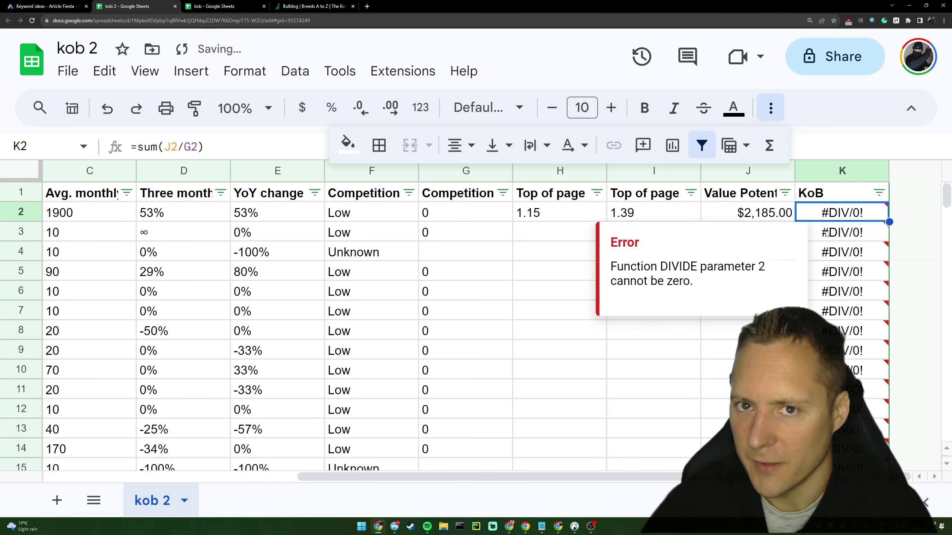
scroll(836, 225, "down", 10)
scroll(828, 235, "down", 20)
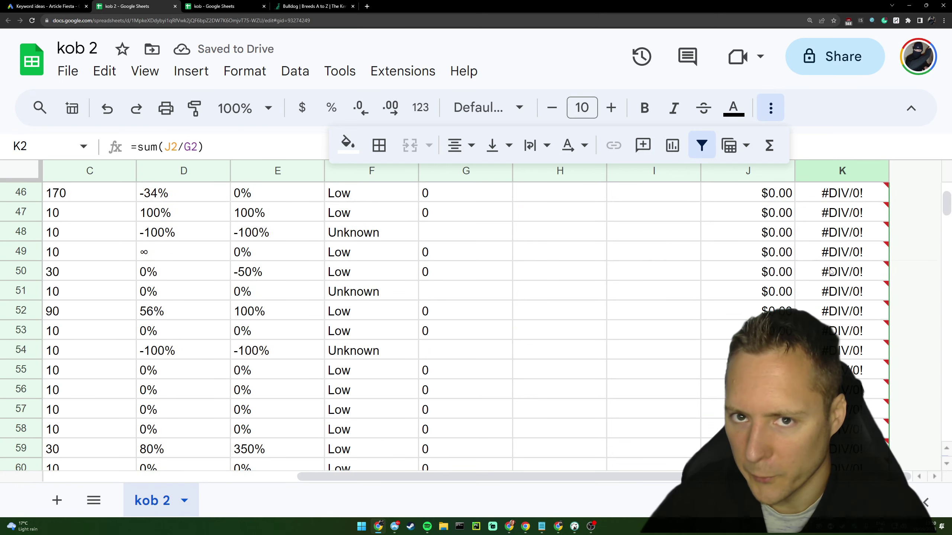
scroll(818, 307, "down", 20)
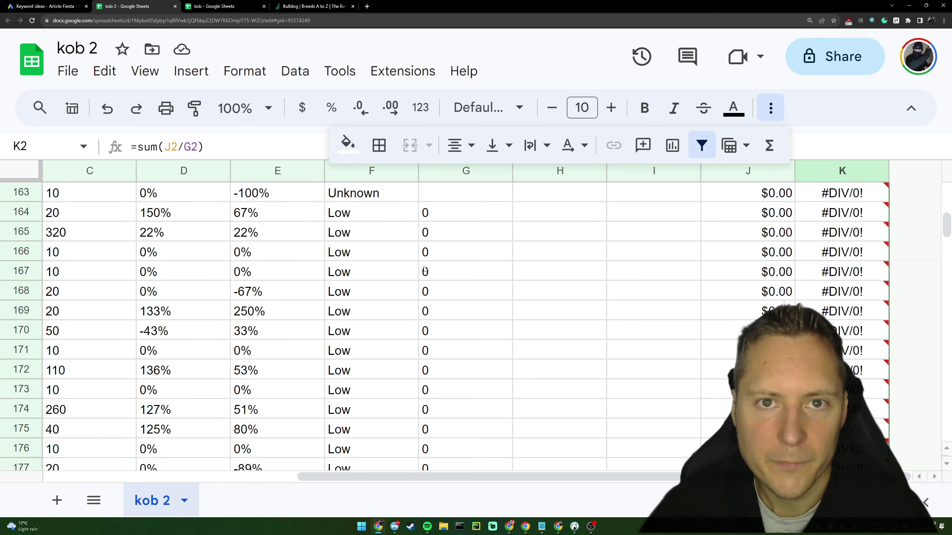
scroll(365, 215, "up", 20)
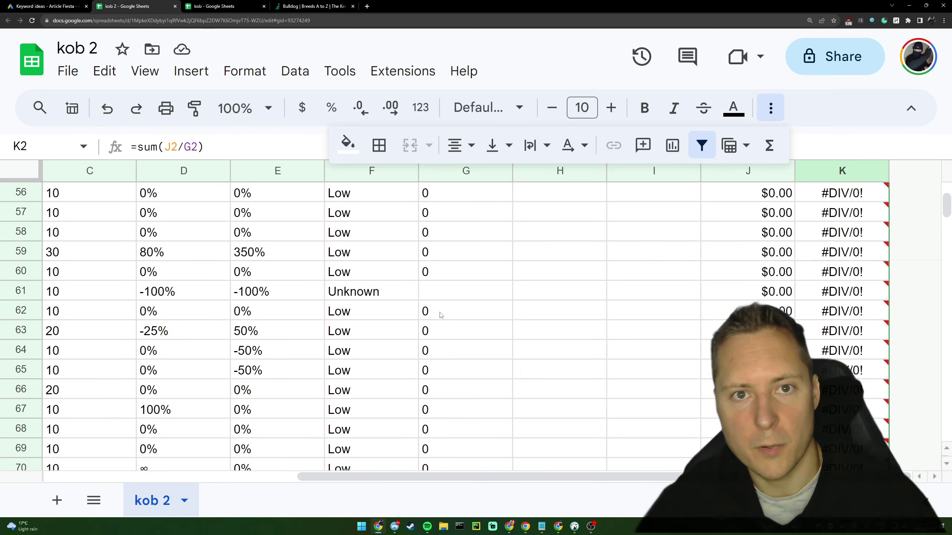
scroll(441, 303, "left", 3)
scroll(442, 303, "up", 6)
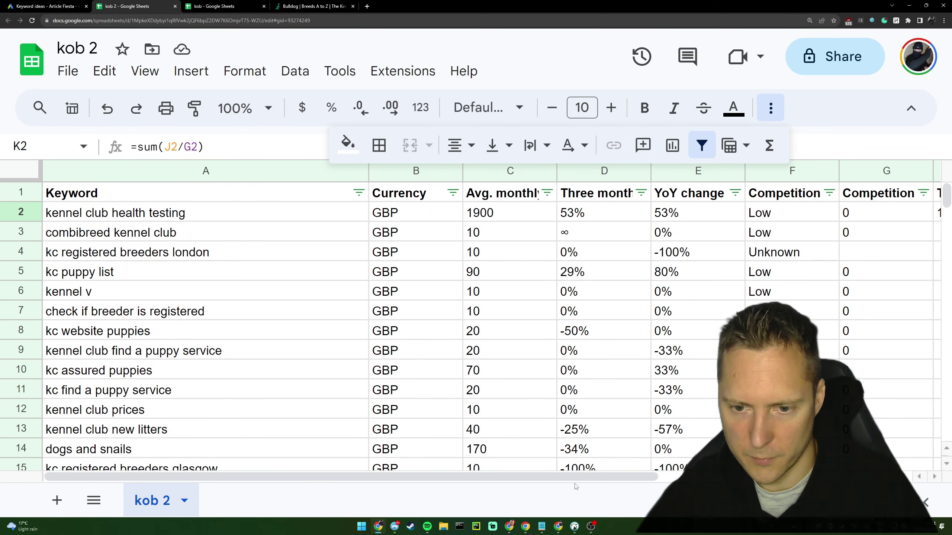
left_click_drag(618, 483, 838, 483)
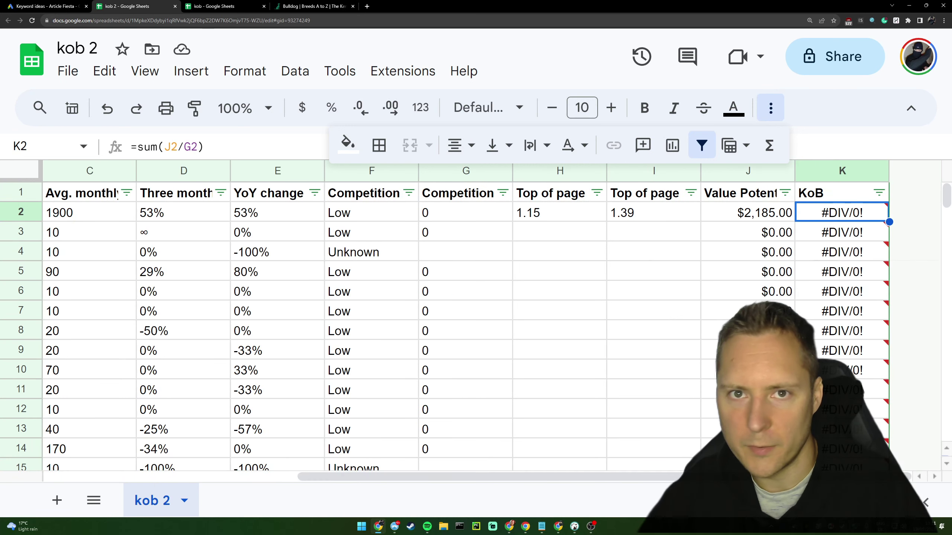
Replace the zero competition index in G2 with 1 and fill it down to row 275
left_click(448, 216)
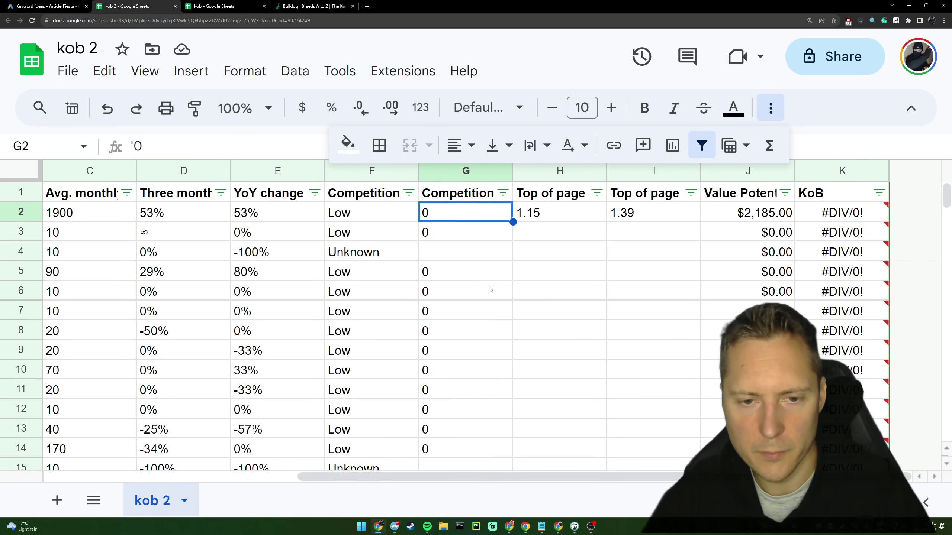
key("shift+Down")
key("shift+Down")
key("shift+Down")
key("shift+Down")
key("shift+Down")
key("shift+Down")
key("shift+Down")
key("shift+Down")
key("shift+Down")
key("shift+Down")
key("shift+Down")
key("shift+Down")
key("shift+Down")
key("shift+Down")
key("shift+Down")
key("shift+Down")
key("shift+Down")
key("shift+Down")
key("shift+Down")
key("shift+Down")
key("shift+Down")
key("shift+Down")
key("shift+Down")
key("shift+Down")
key("shift+Down")
key("shift+Down")
key("shift+Down")
key("shift+Down")
key("shift+Down")
key("shift+Down")
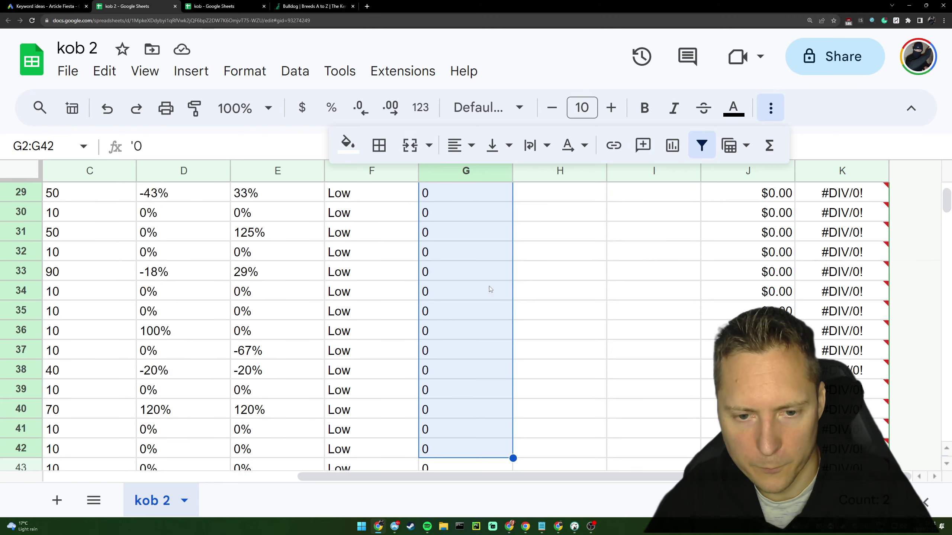
key("Up")
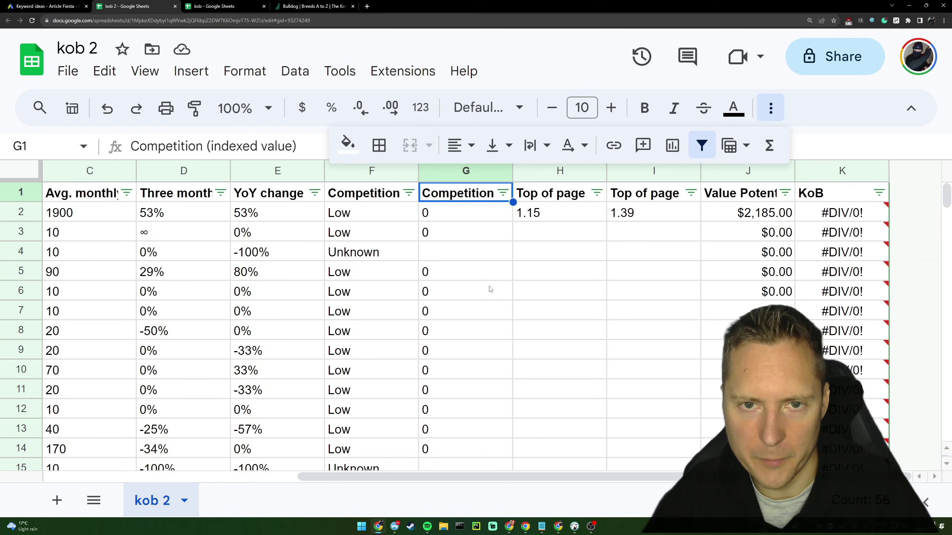
key("Down")
type("1")
key("Return")
key("Up")
left_click_drag(513, 222, 491, 394)
left_click(491, 395)
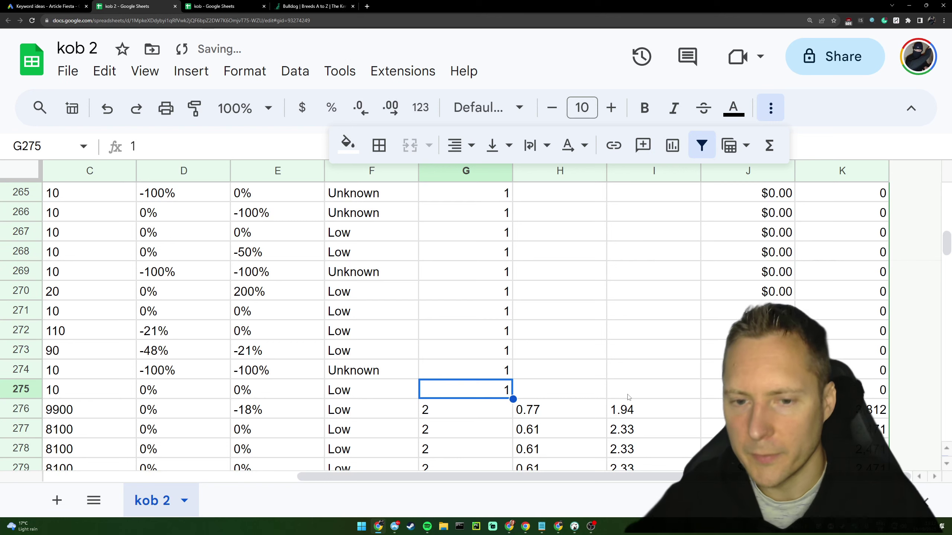
Sort KoB Z to A so kennelclub puppies (3,812) tops the list, then review its row
left_click_drag(946, 244, 895, 201)
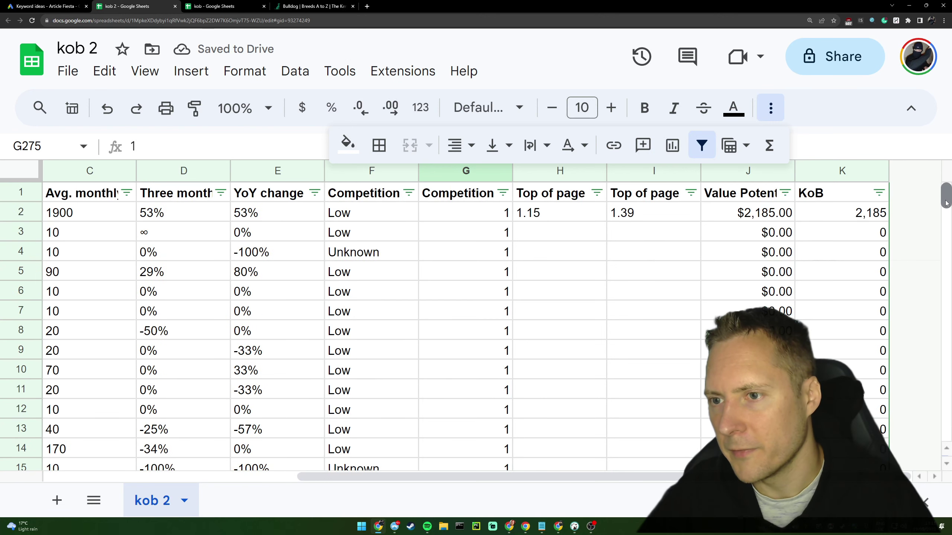
left_click(879, 193)
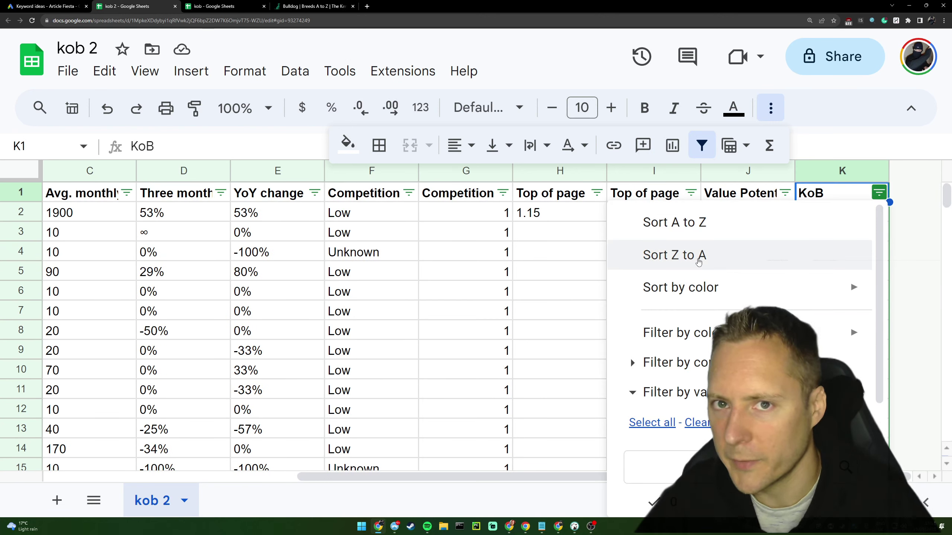
left_click(699, 261)
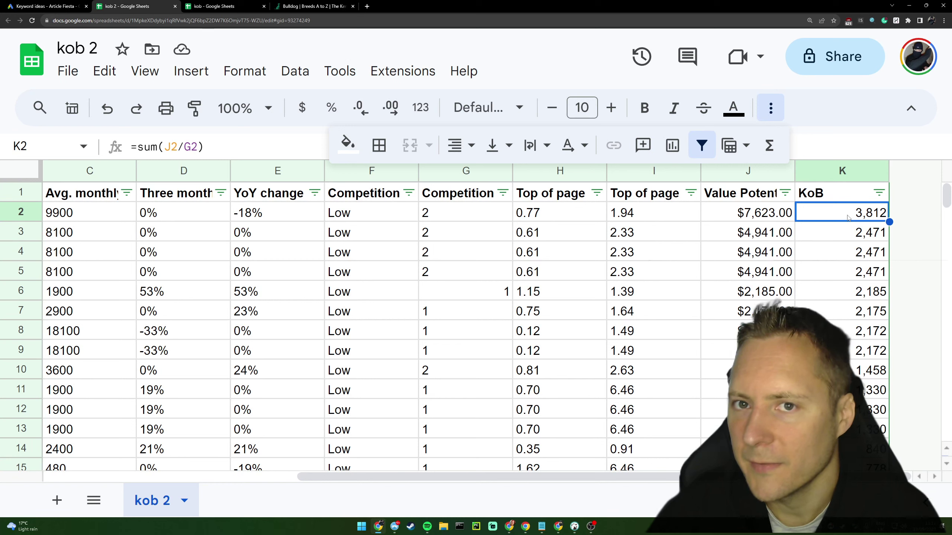
key("Left")
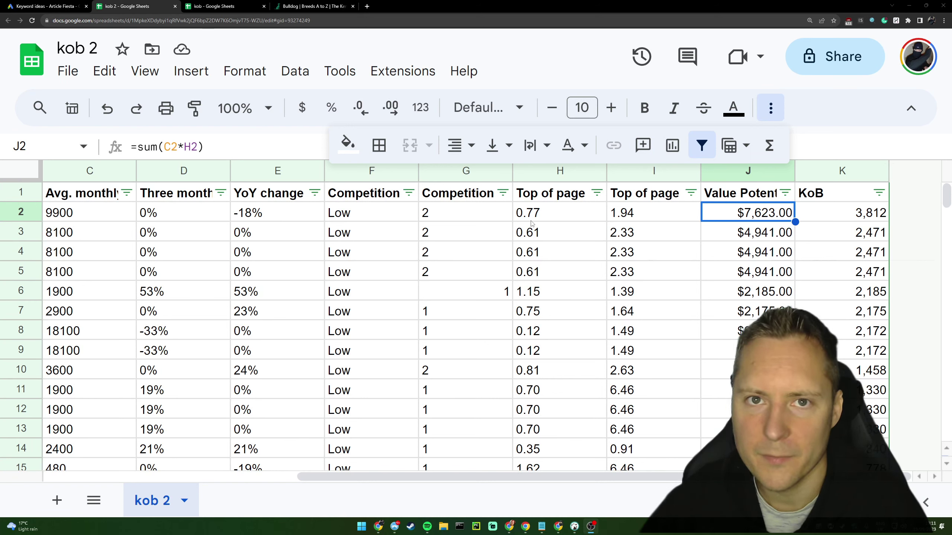
left_click(457, 213)
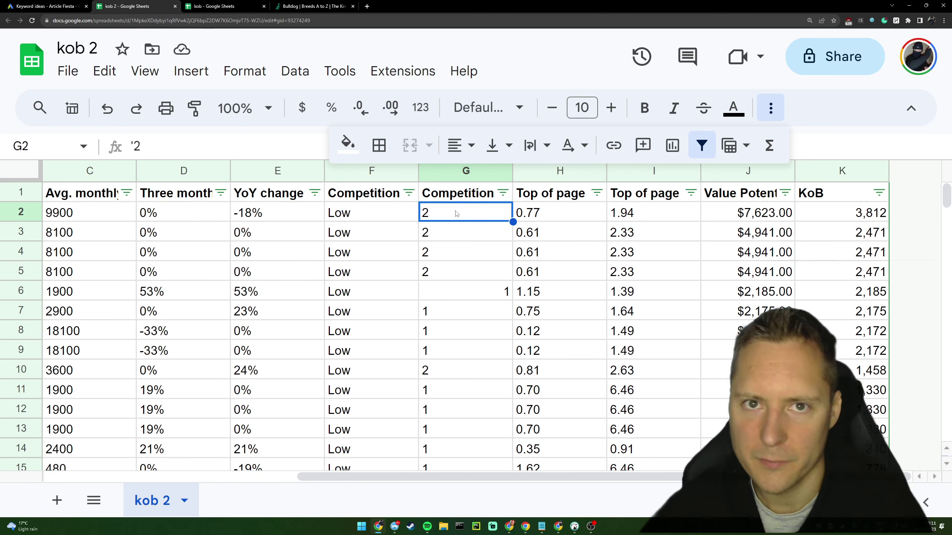
left_click(550, 215)
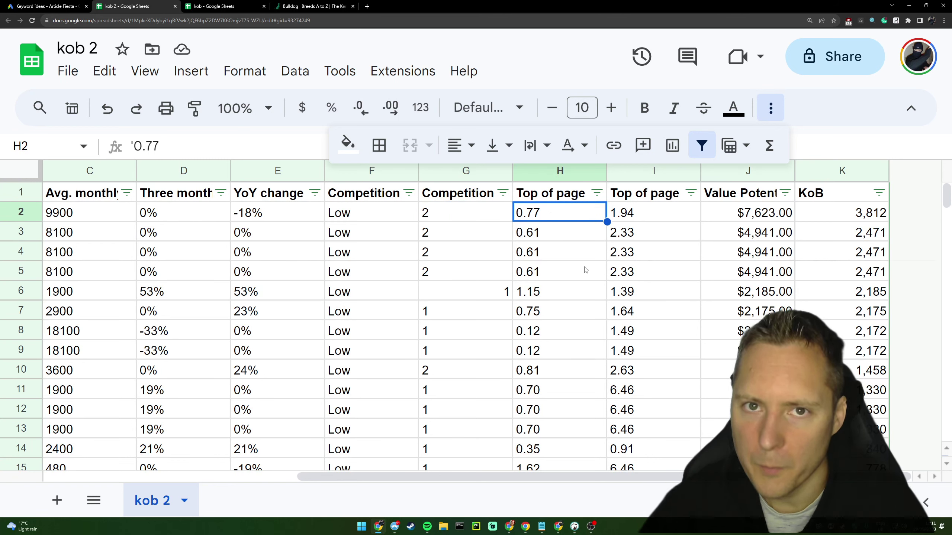
left_click(83, 215)
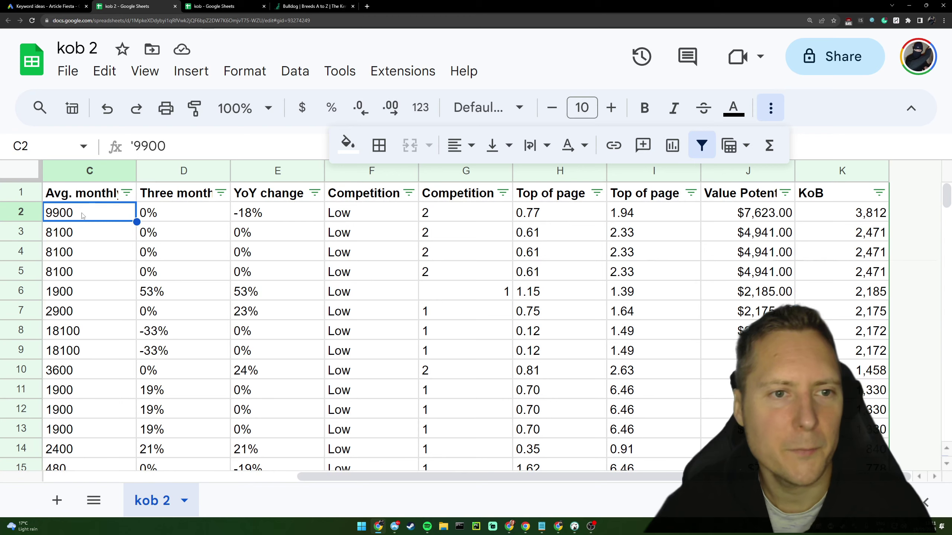
key("Left")
key("Left")
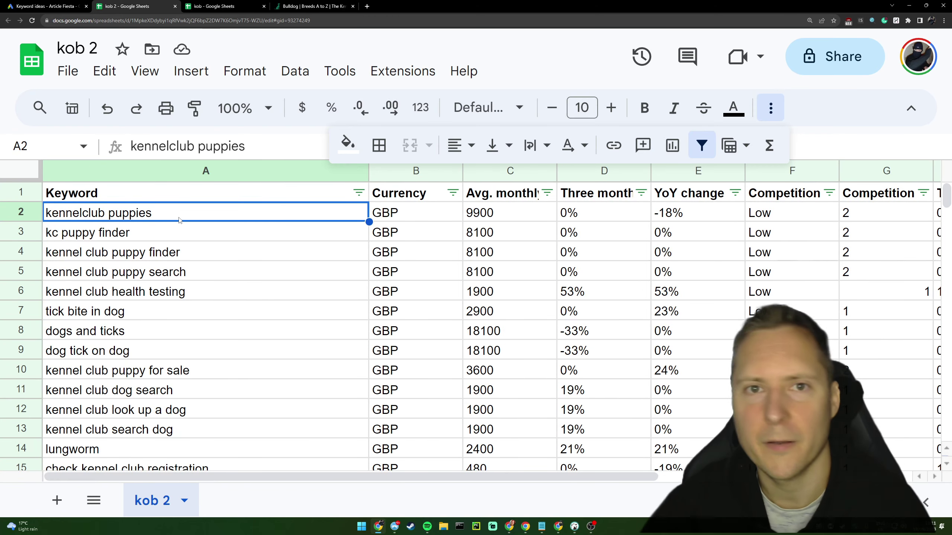
left_click(311, 5)
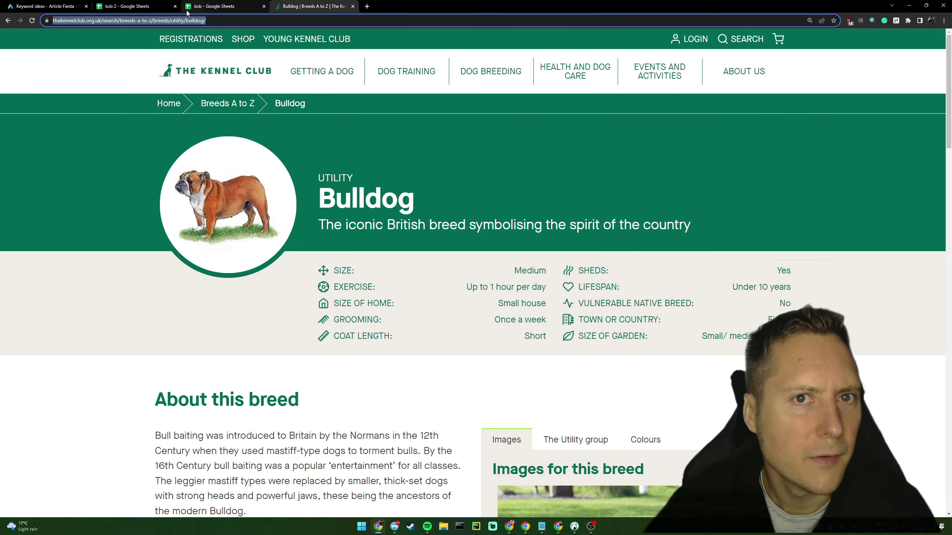
left_click(160, 8)
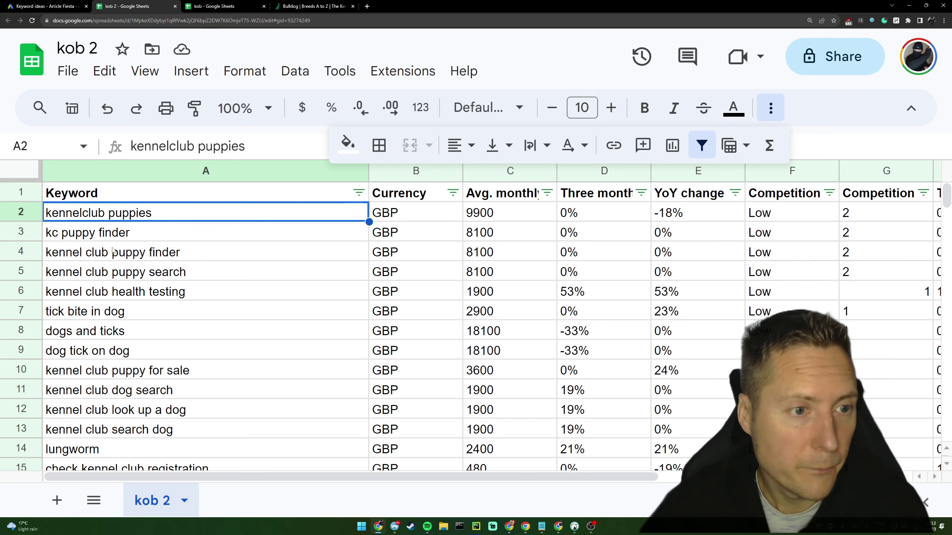
left_click(82, 238)
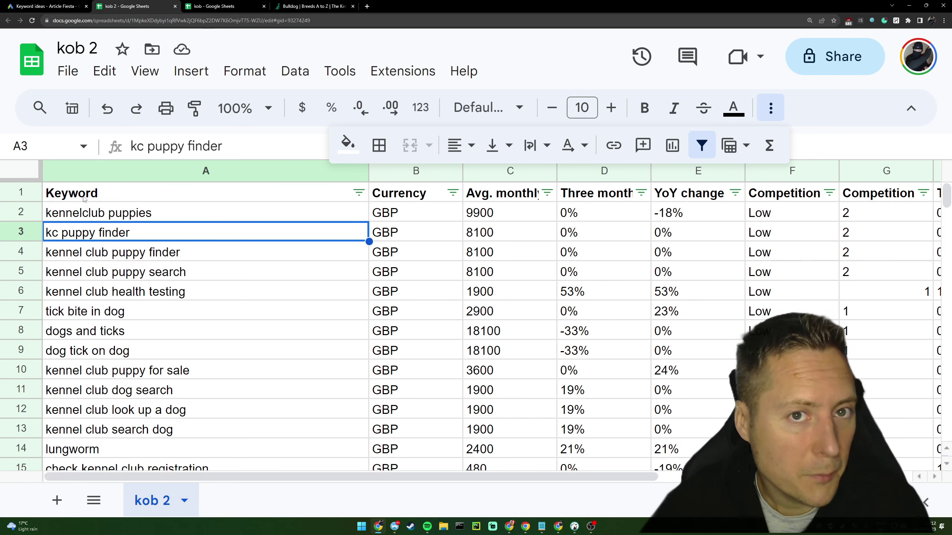
left_click_drag(135, 293, 123, 218)
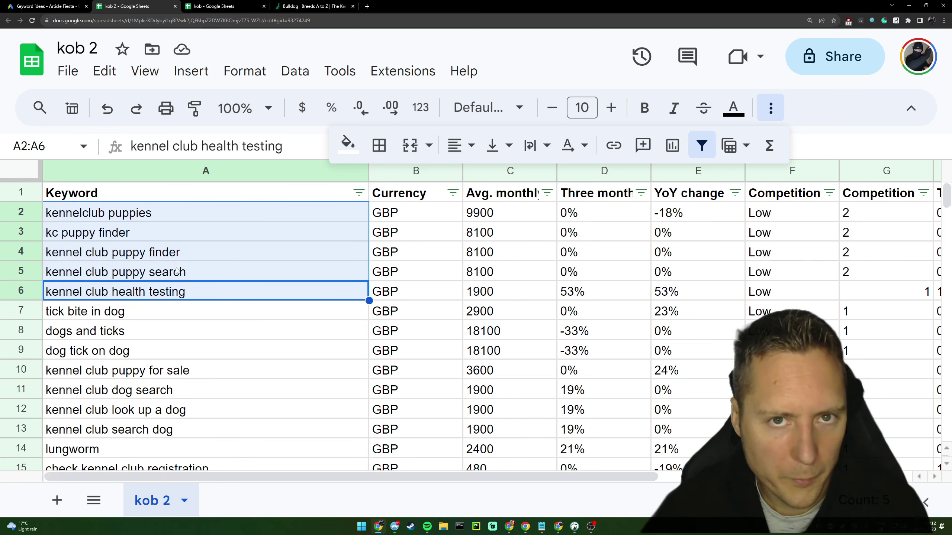
left_click(286, 313)
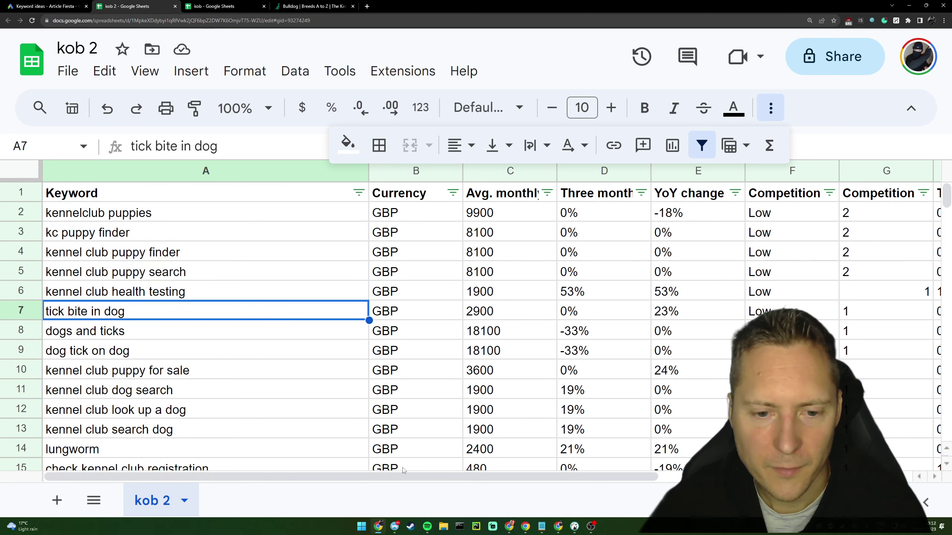
key("Right")
key("Right")
key("Right")
key("Right")
key("Right")
key("Right")
key("Right")
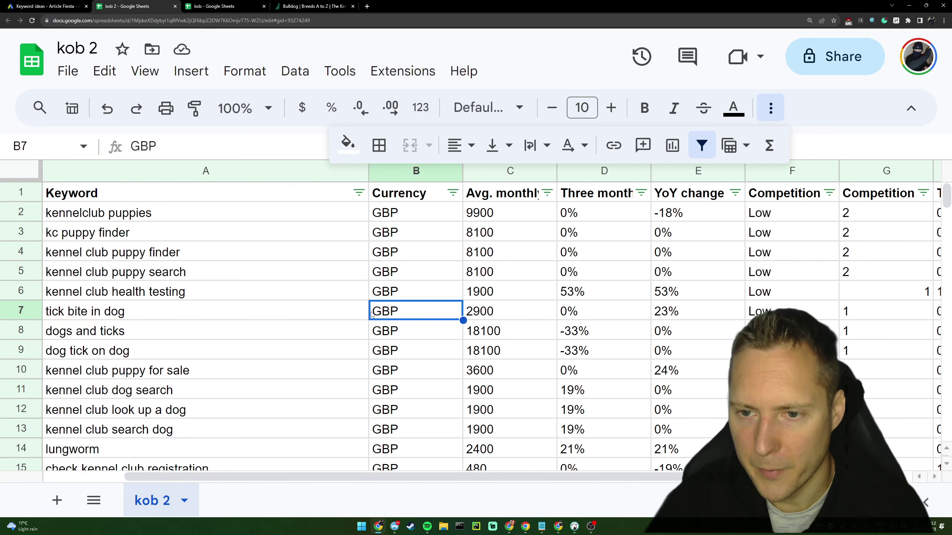
key("Left")
key("Left")
key("Left")
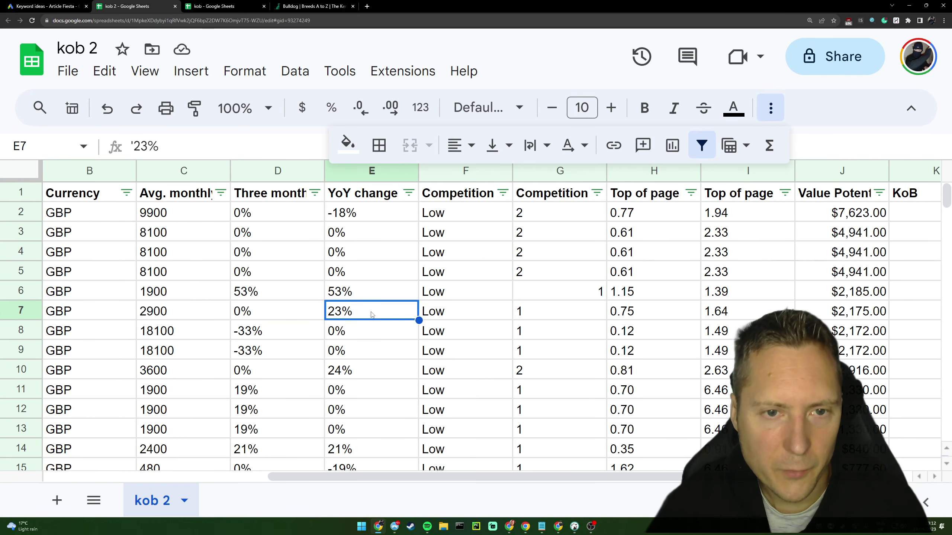
key("Right")
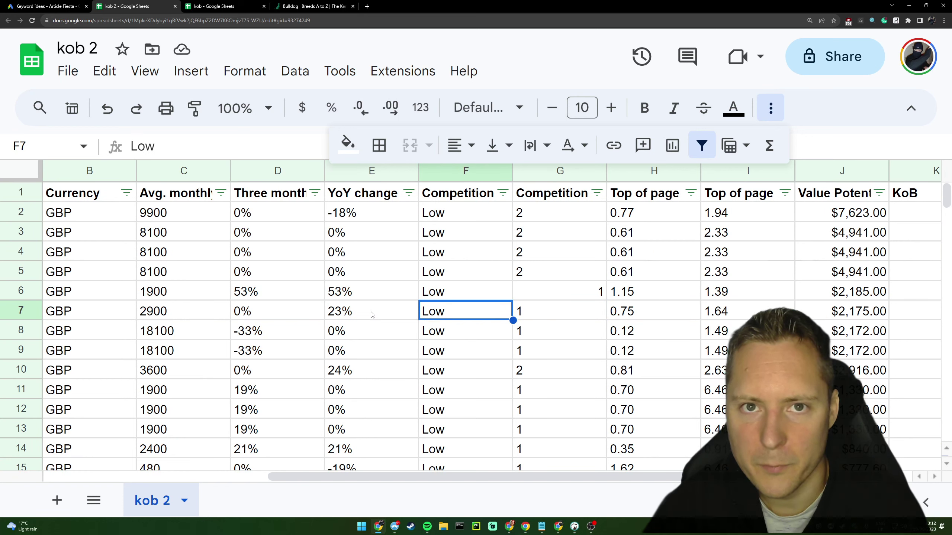
key("Right")
key("Right")
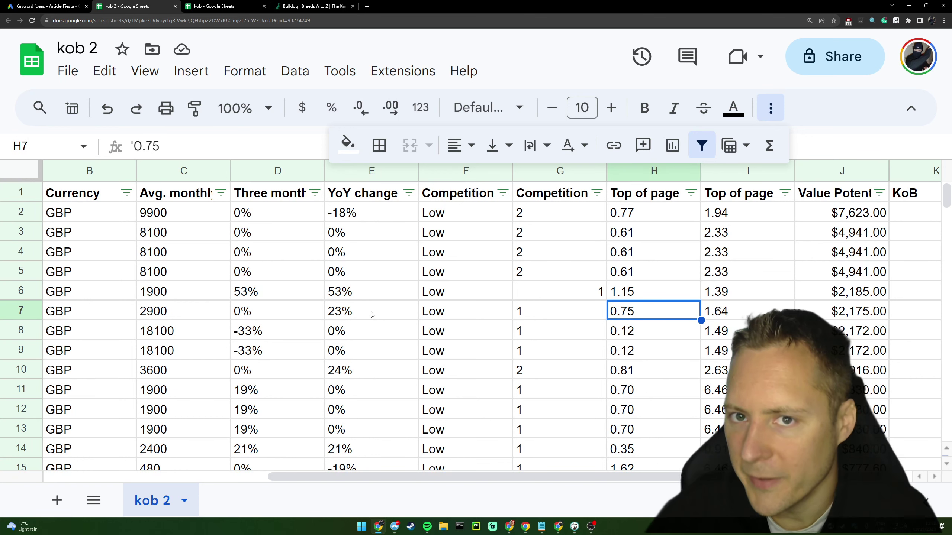
key("Right")
key("Right")
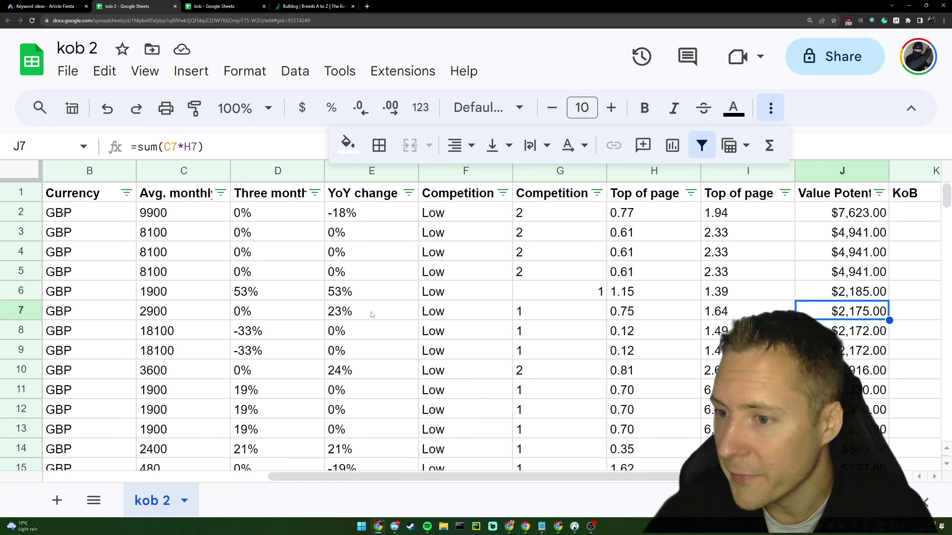
key("Right")
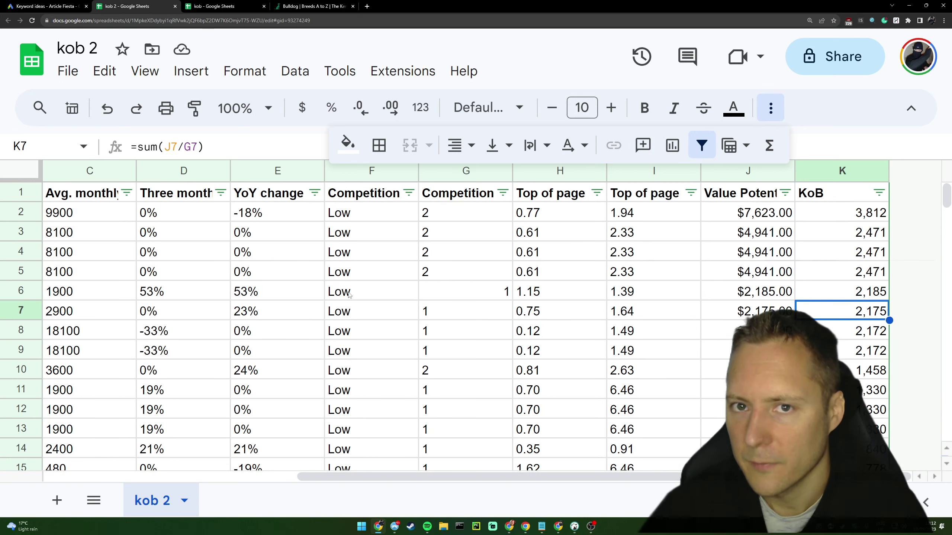
key("Left")
key("Left")
key("Left")
key("Left")
key("Left")
key("Left")
key("Left")
key("Left")
key("Left")
key("Left")
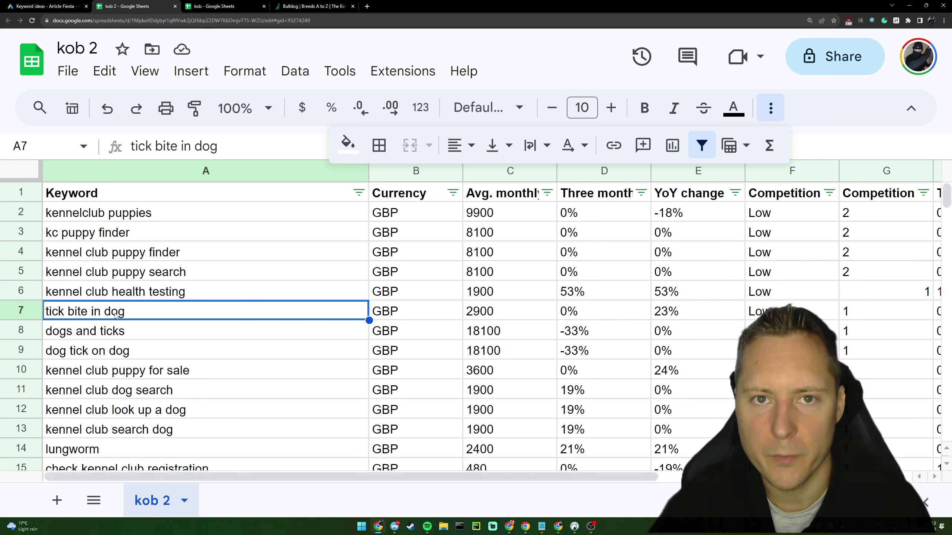
key("Right")
key("Right")
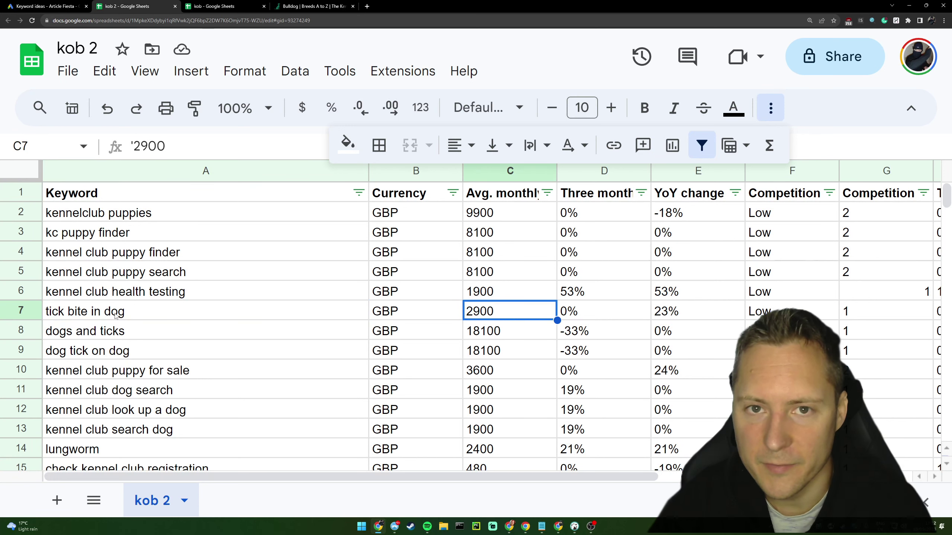
key("Right")
key("Right")
key("Right")
key("Right")
key("Right")
key("Right")
key("Right")
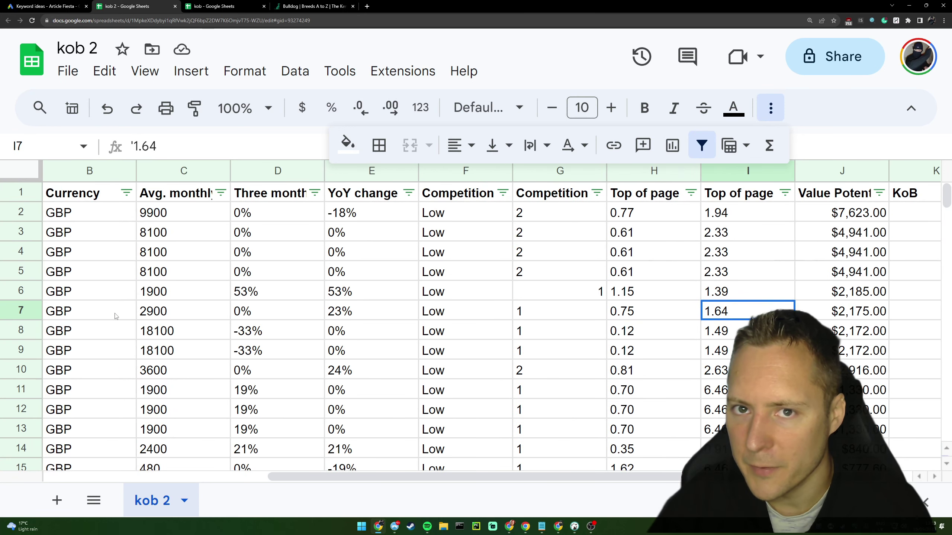
key("Down")
key("Up")
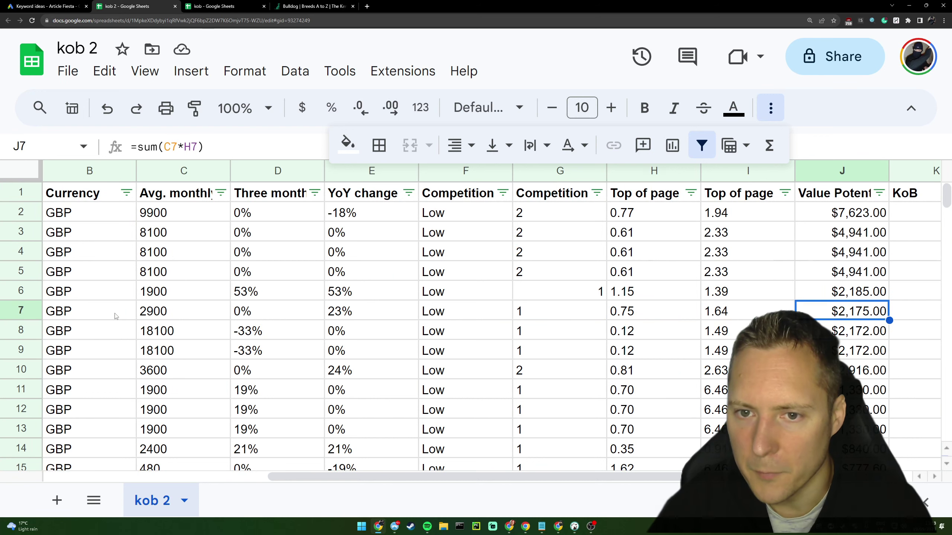
key("Left")
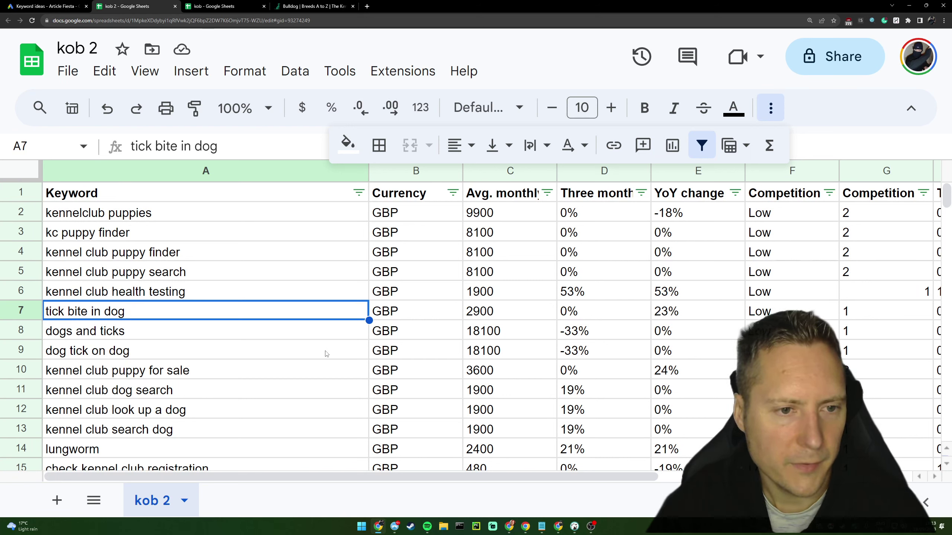
key("shift+Down")
key("shift+Down")
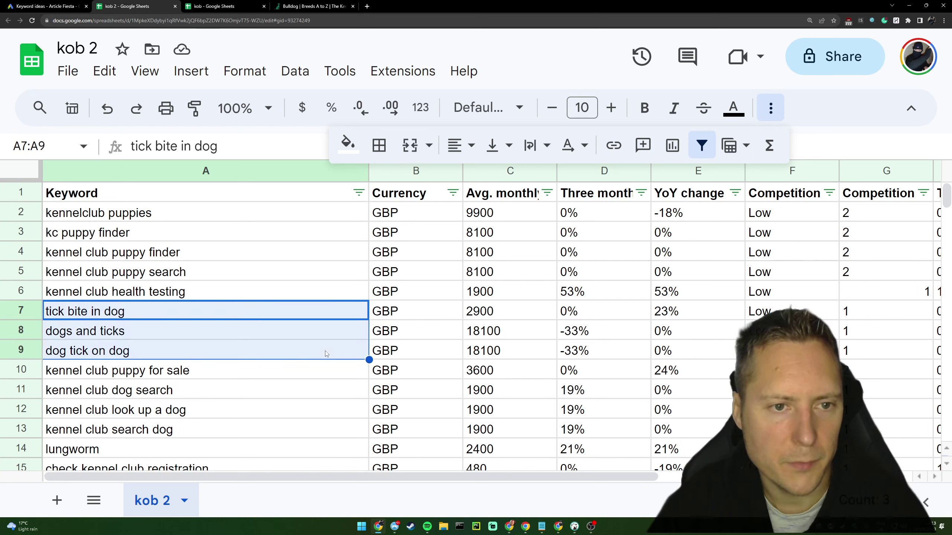
key("Up")
key("Down")
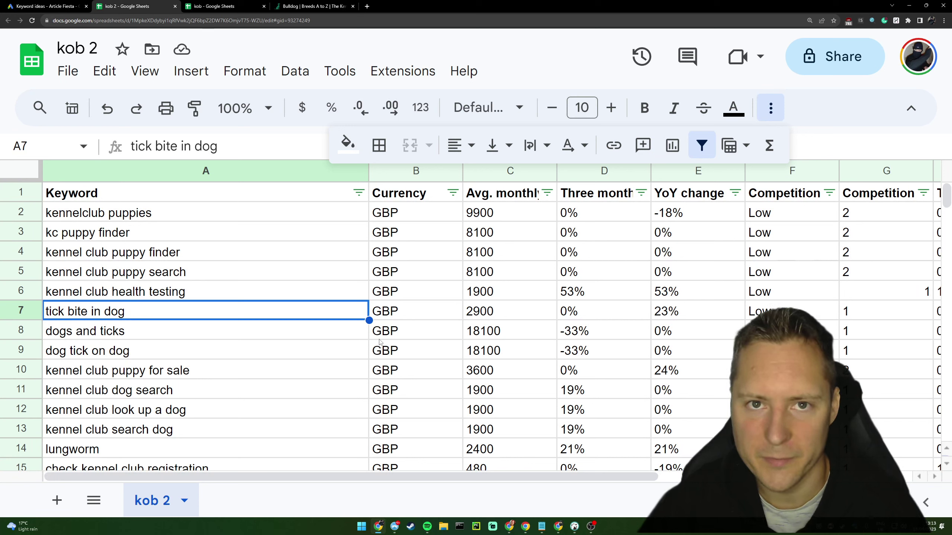
left_click_drag(507, 337, 505, 352)
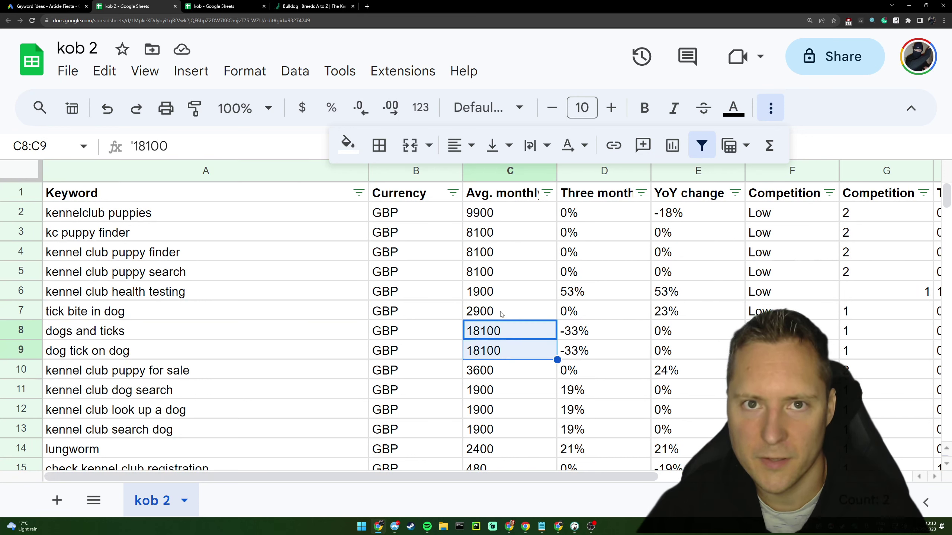
left_click_drag(506, 311, 506, 350)
left_click_drag(861, 311, 871, 351)
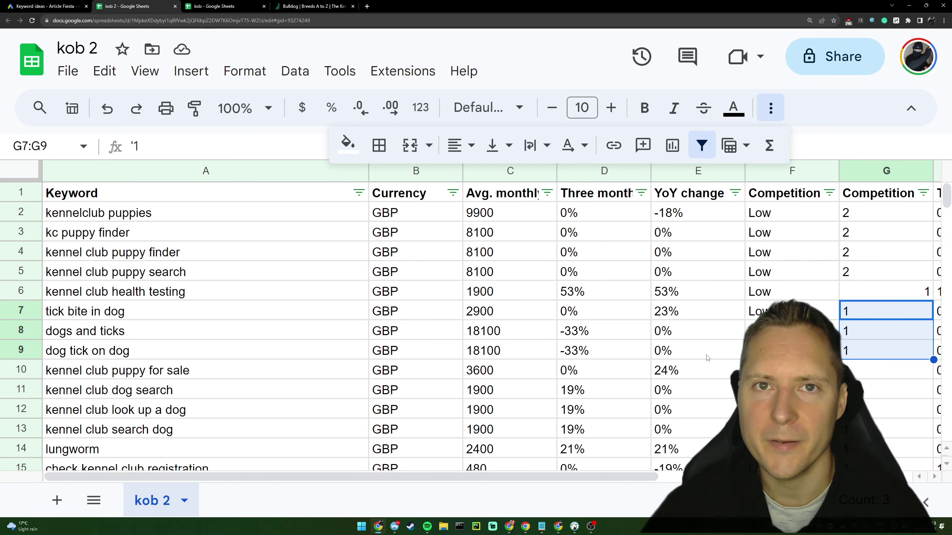
scroll(226, 352, "down", 4)
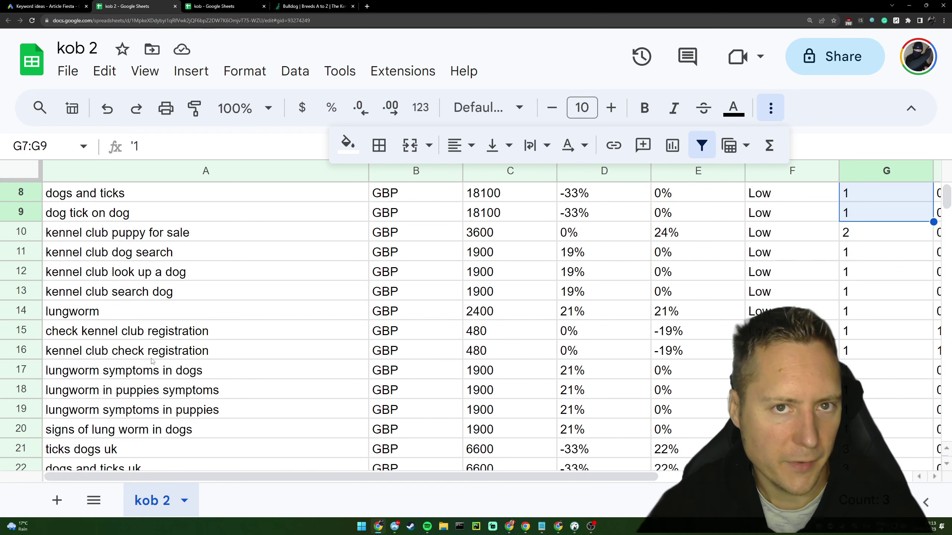
left_click_drag(120, 370, 128, 409)
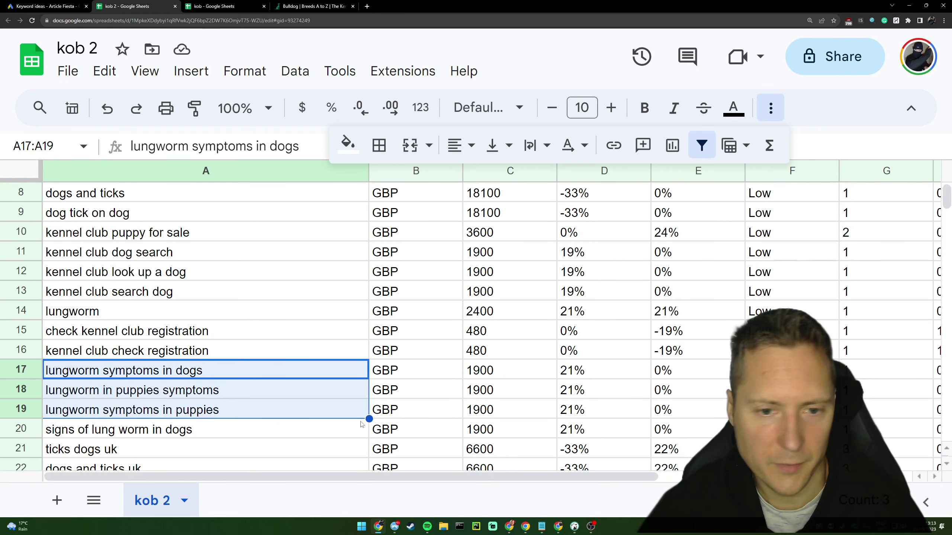
left_click(182, 432)
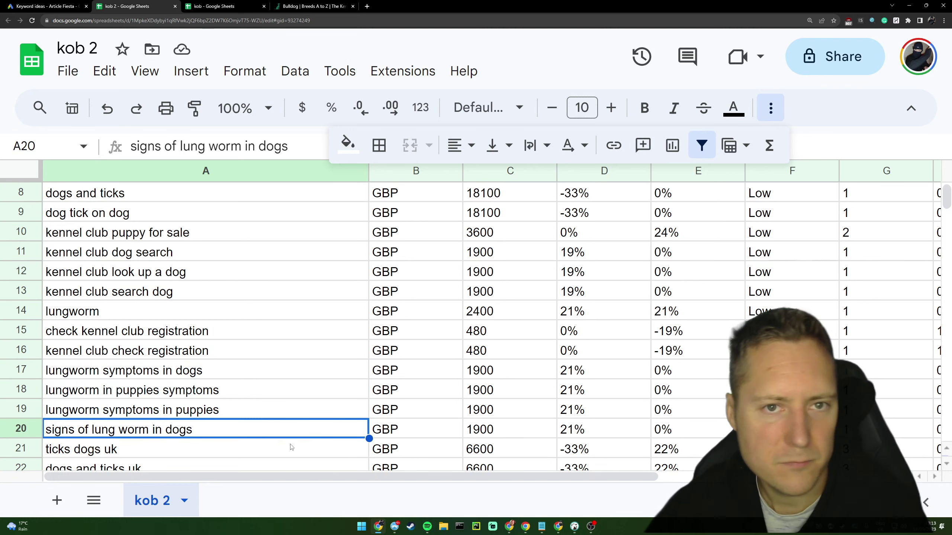
key("Right")
key("Right")
key("Right")
key("Right")
key("Right")
key("Right")
key("Right")
key("Right")
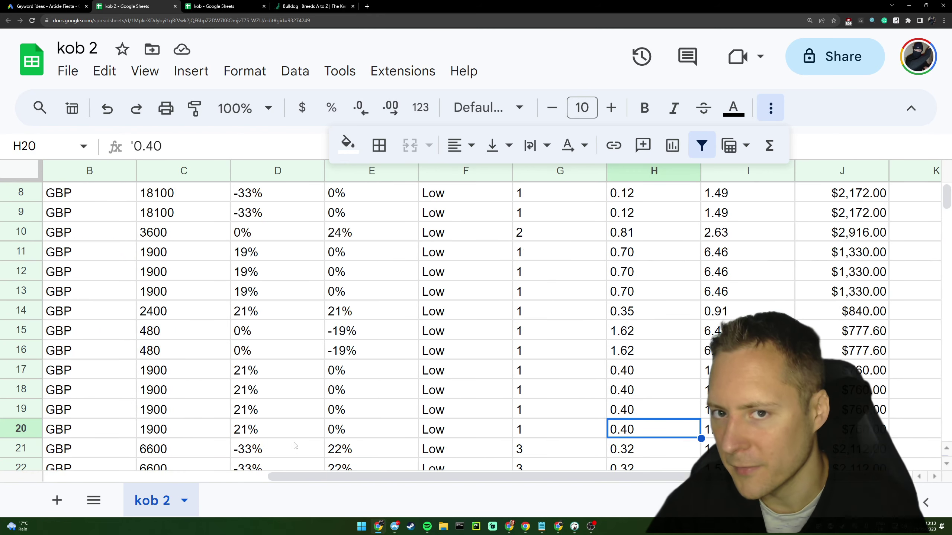
key("Up")
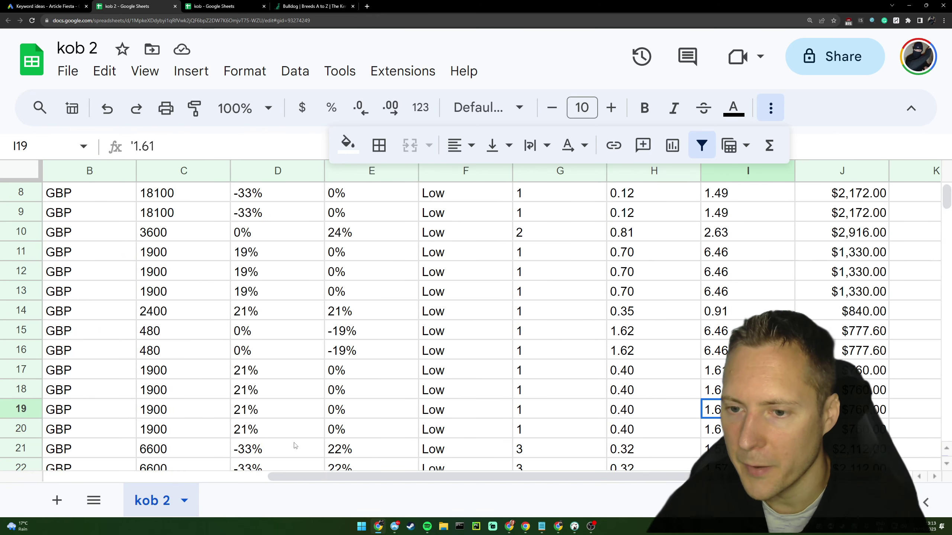
key("Left")
key("Right")
key("Down")
key("Left")
key("Left")
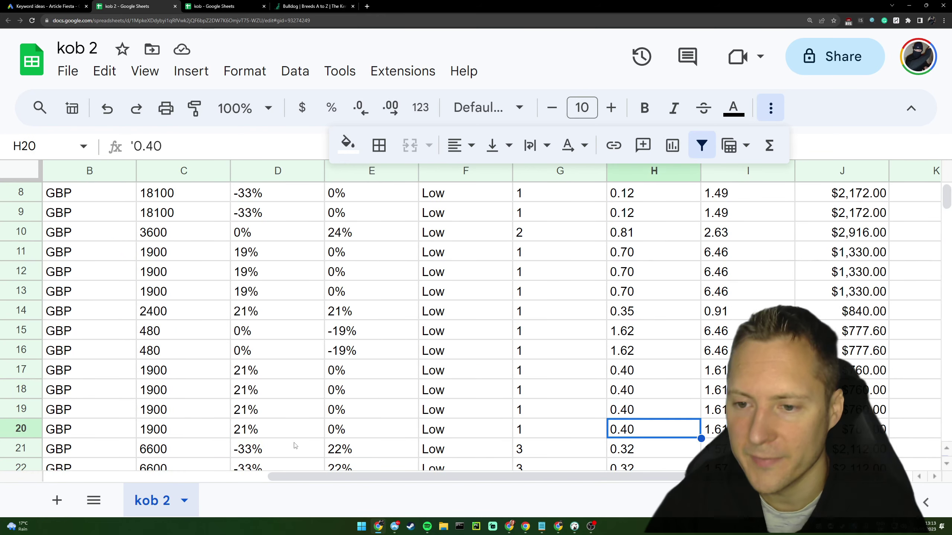
key("Home")
key("Down")
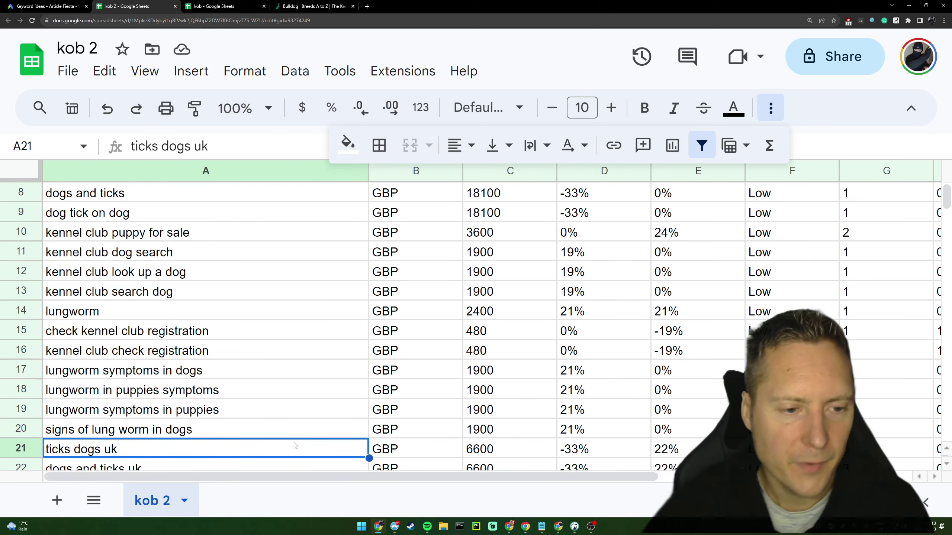
scroll(295, 445, "down", 3)
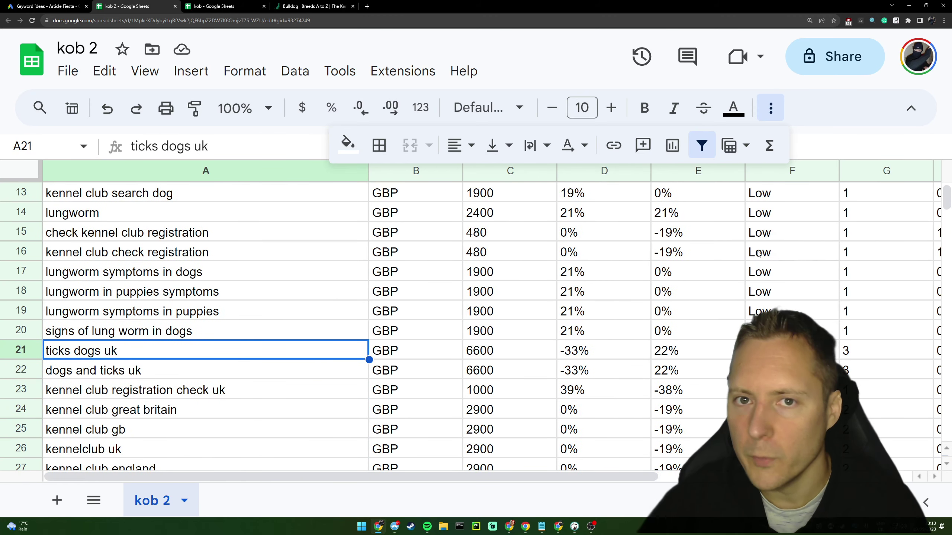
left_click_drag(861, 193, 862, 449)
scroll(861, 449, "down", 7)
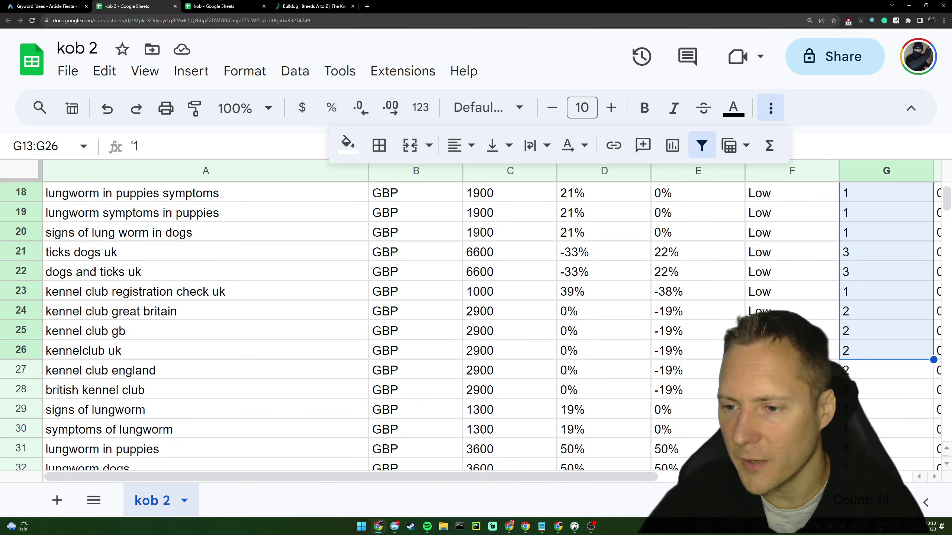
scroll(876, 365, "down", 8)
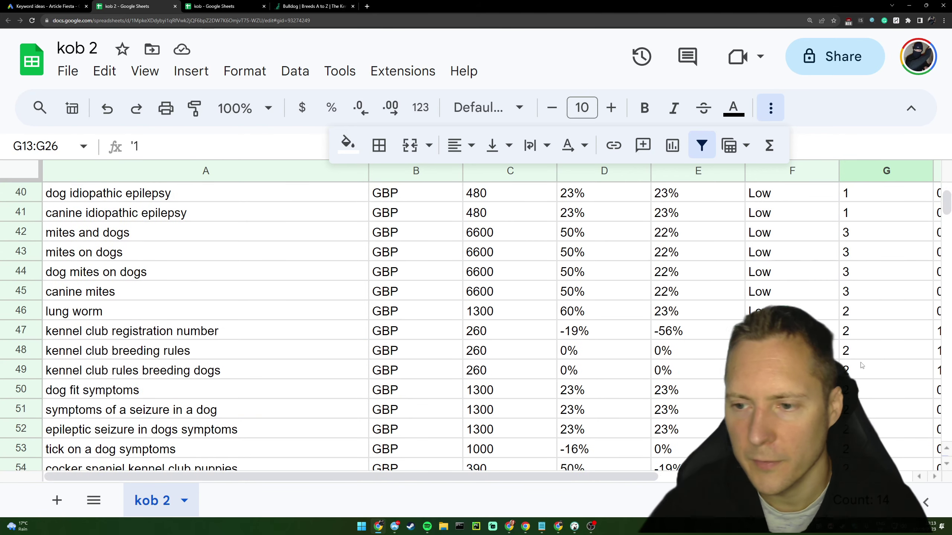
scroll(861, 367, "down", 10)
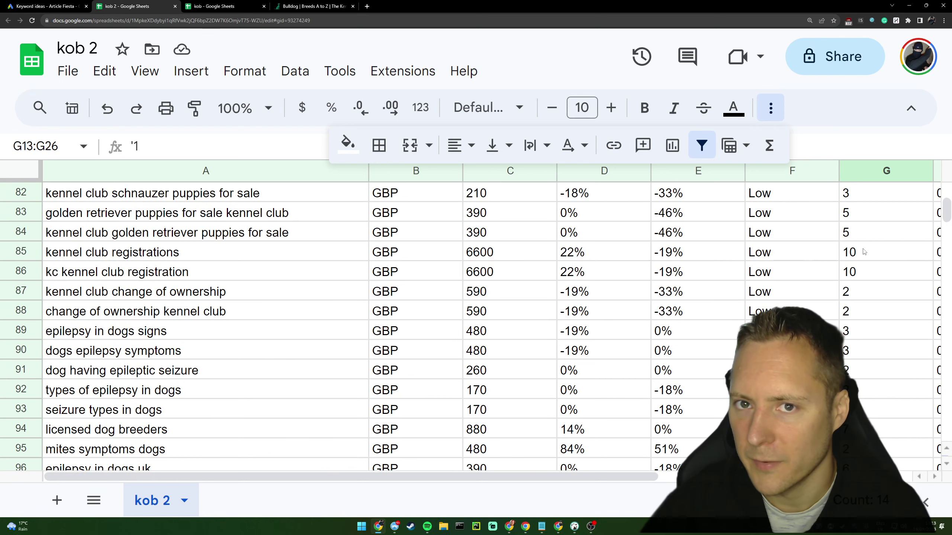
left_click_drag(863, 251, 865, 275)
scroll(861, 376, "down", 16)
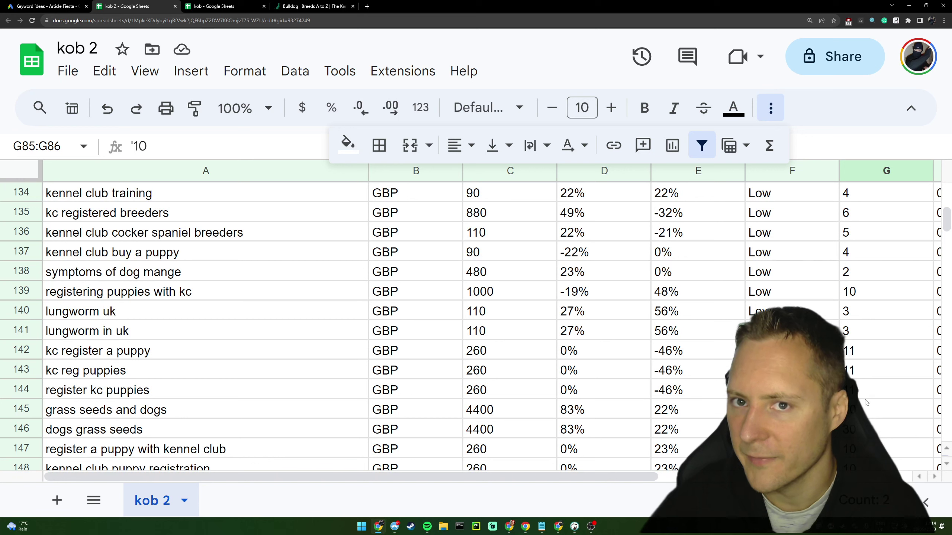
Review row 145's grass seeds and dogs values: 4400 searches and a 0.09 low bid
left_click(864, 410)
key("Left")
key("Left")
key("Left")
key("Left")
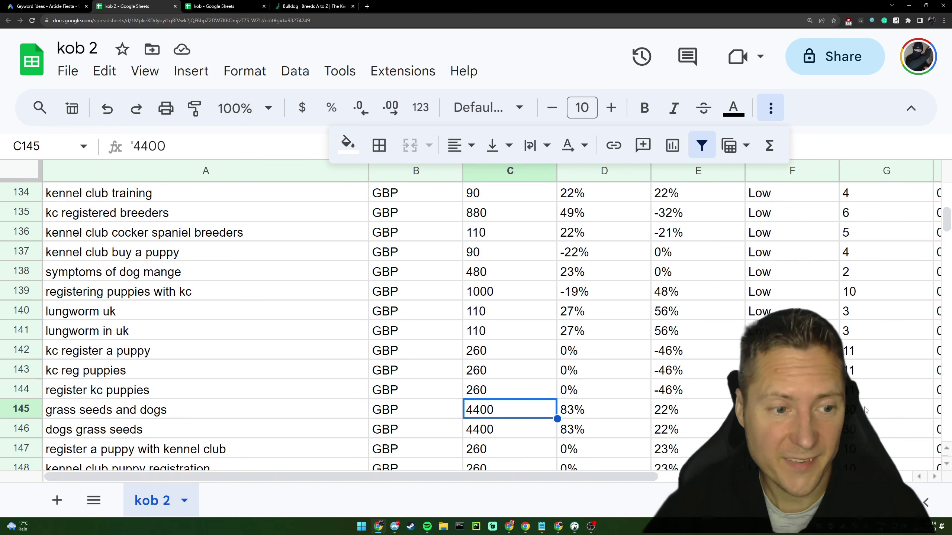
key("Right")
key("Right")
key("Right")
key("Right")
key("Right")
key("Right")
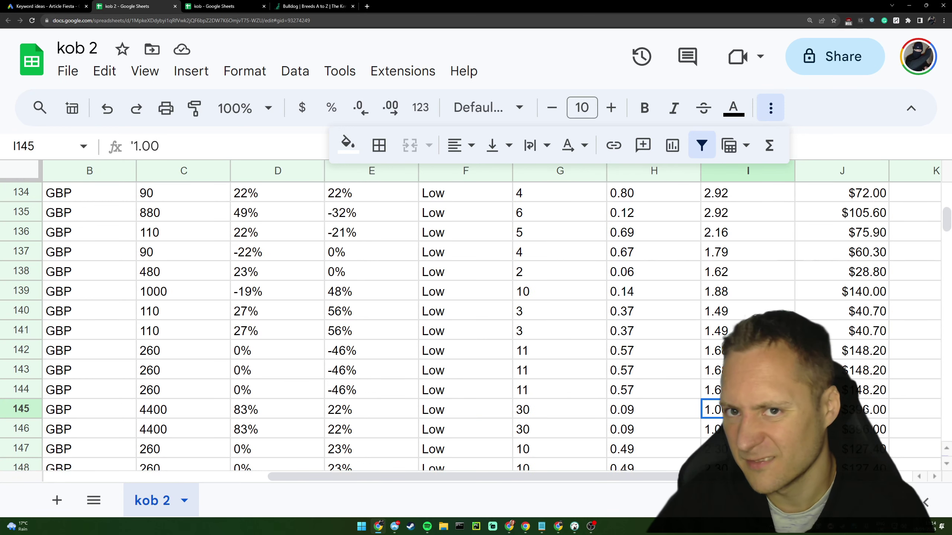
key("Left")
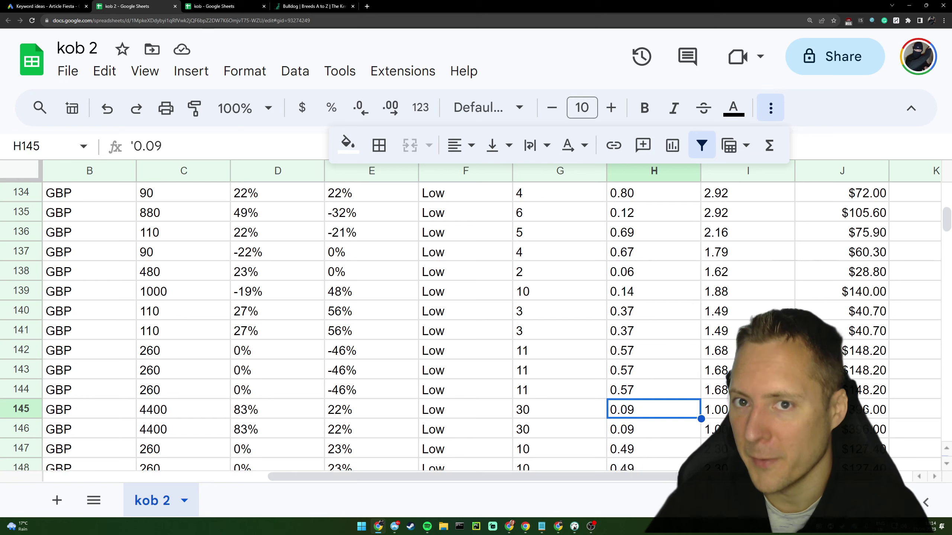
scroll(468, 318, "right", 2)
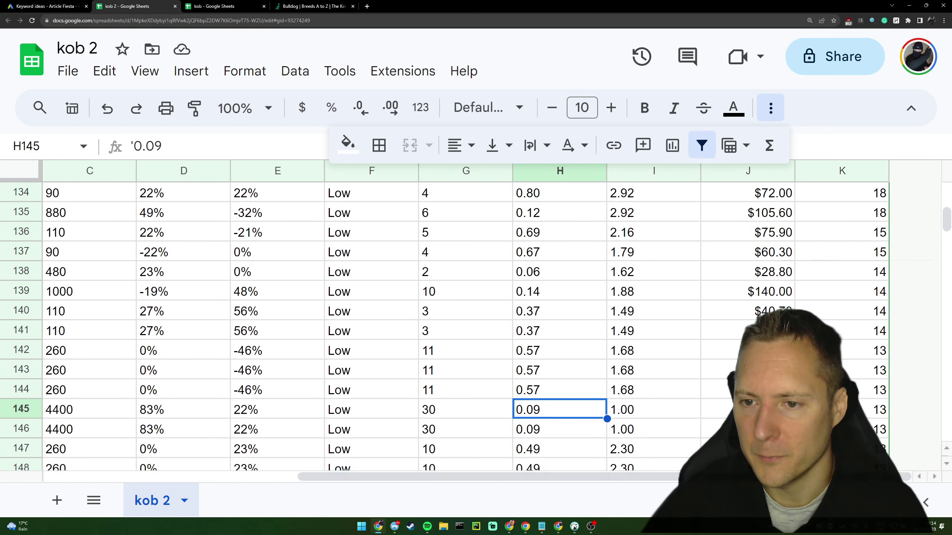
scroll(832, 315, "up", 20)
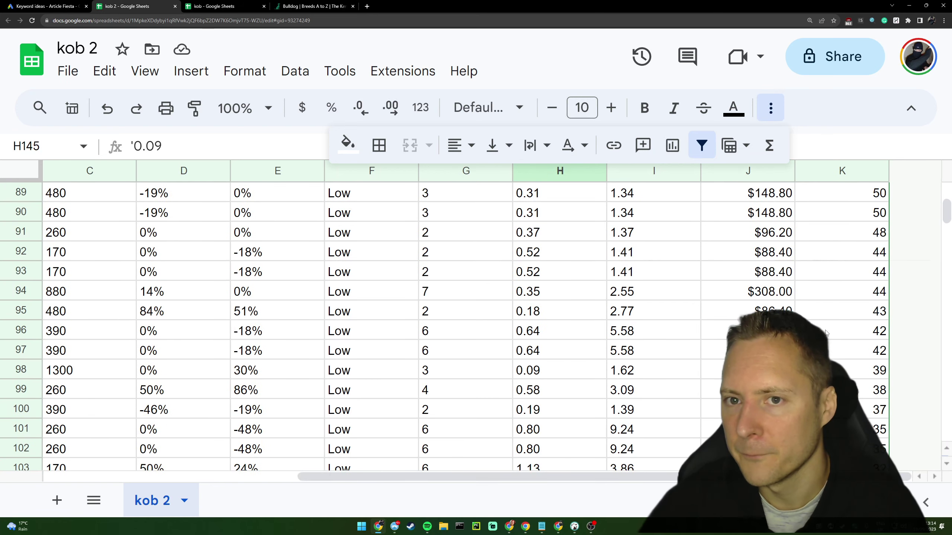
scroll(832, 315, "up", 20)
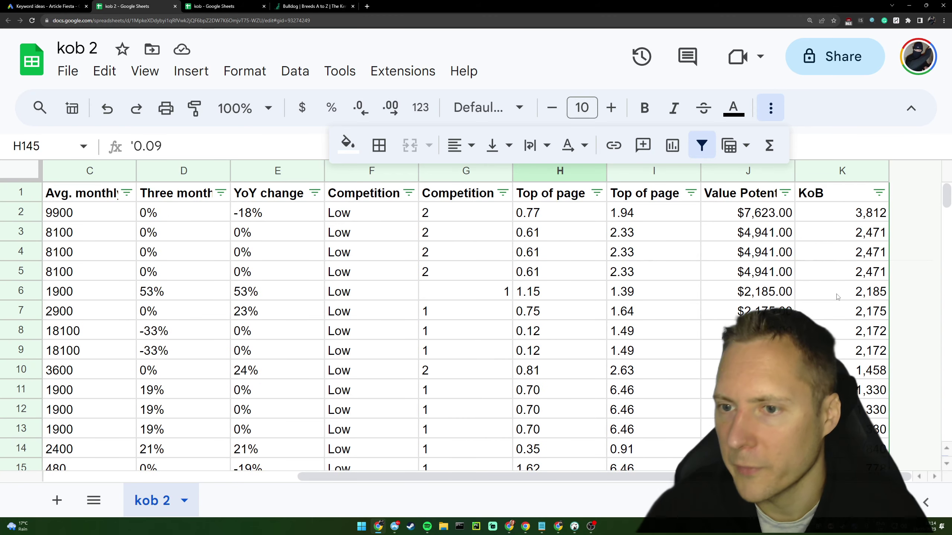
scroll(836, 300, "down", 2)
scroll(836, 298, "down", 10)
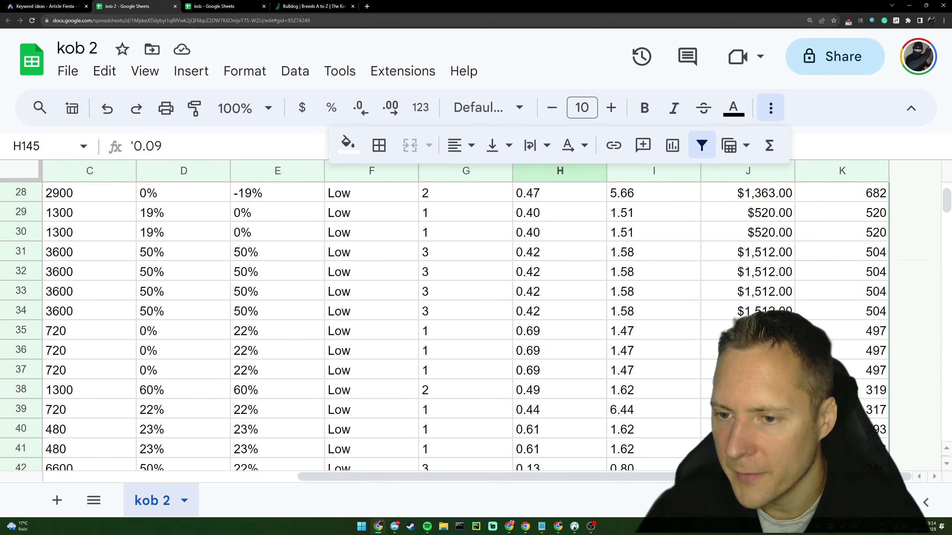
scroll(837, 297, "down", 8)
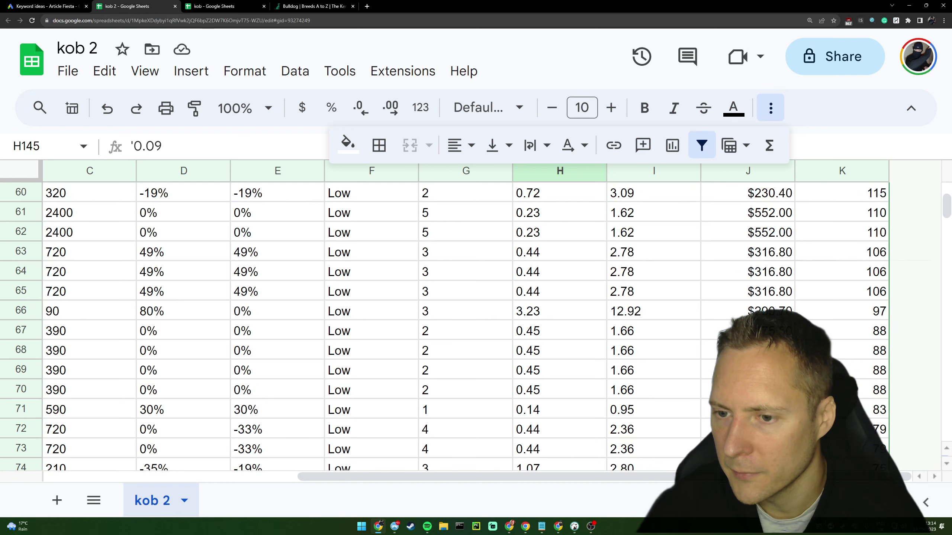
Step through row 71, grass seeds in dogs paws, inspecting its column J and KoB formulas
left_click(747, 350)
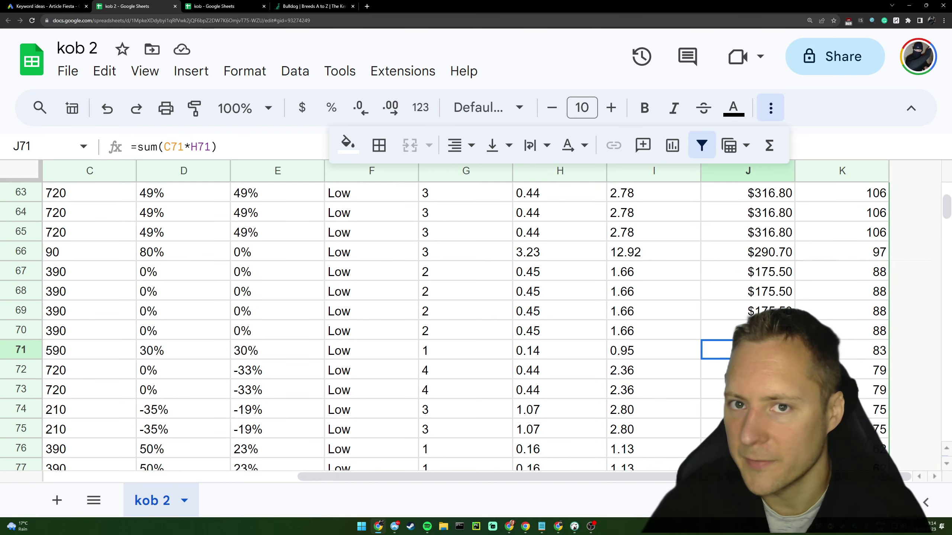
key("Left")
key("Left")
key("Left")
key("Left")
key("Left")
key("Left")
key("Left")
key("Left")
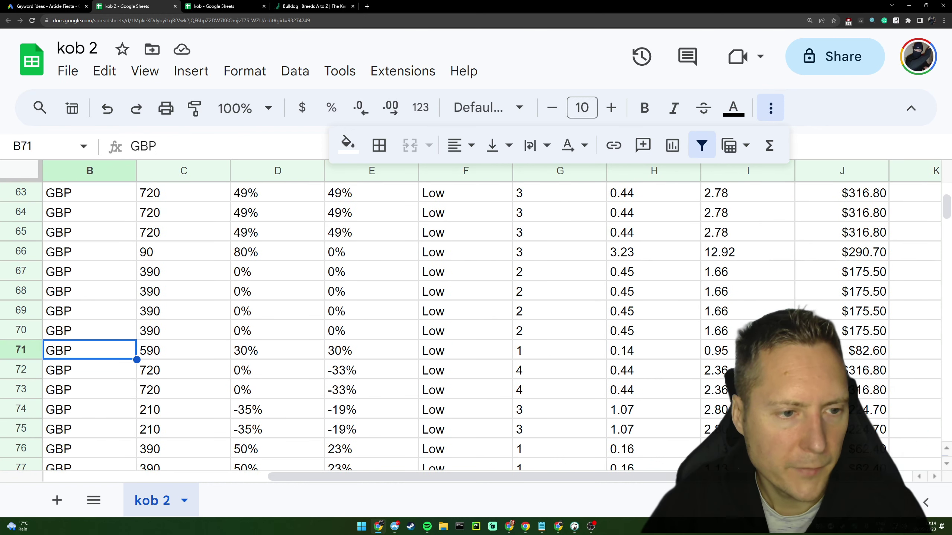
key("Left")
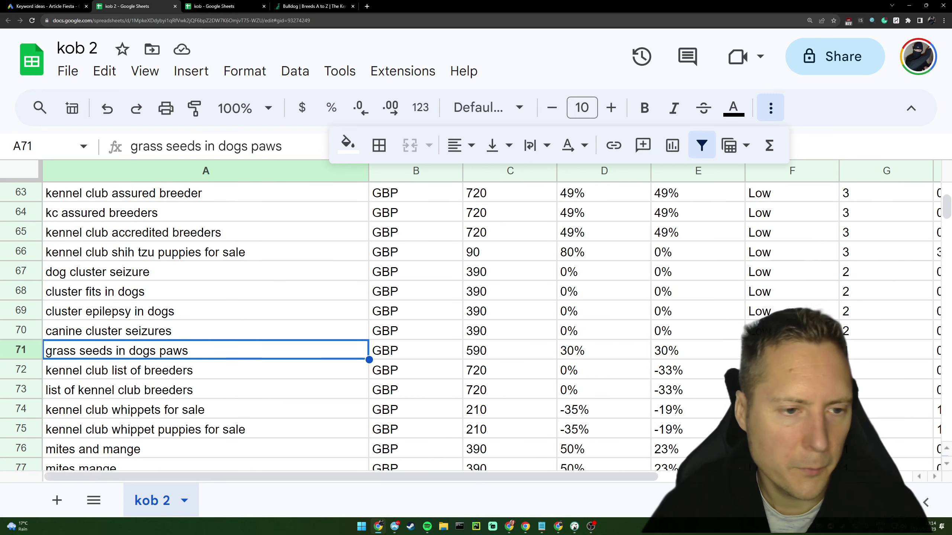
key("Right")
key("Right")
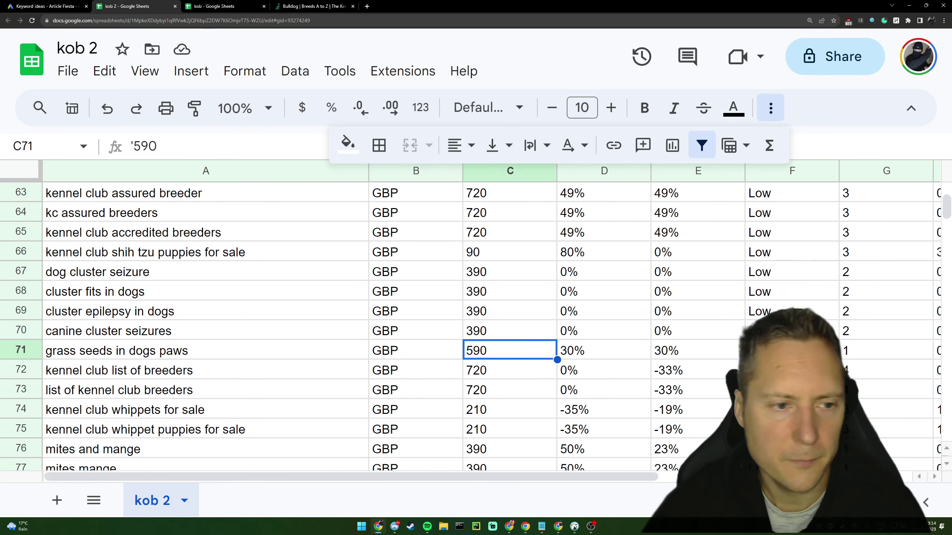
key("Left")
key("Left")
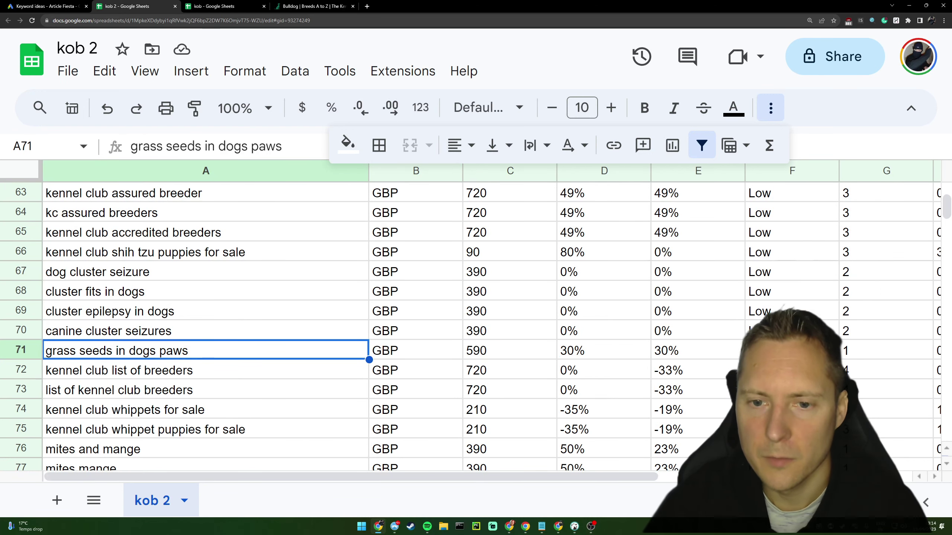
key("Right")
key("Right")
key("Right")
key("Right")
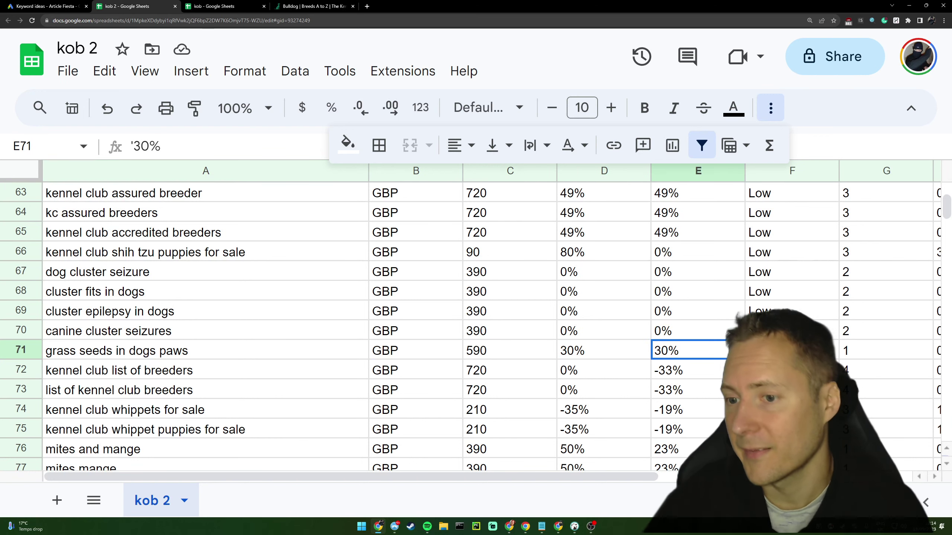
key("Right")
key("Right")
key("Up")
key("Down")
key("Down")
key("Up")
key("Up")
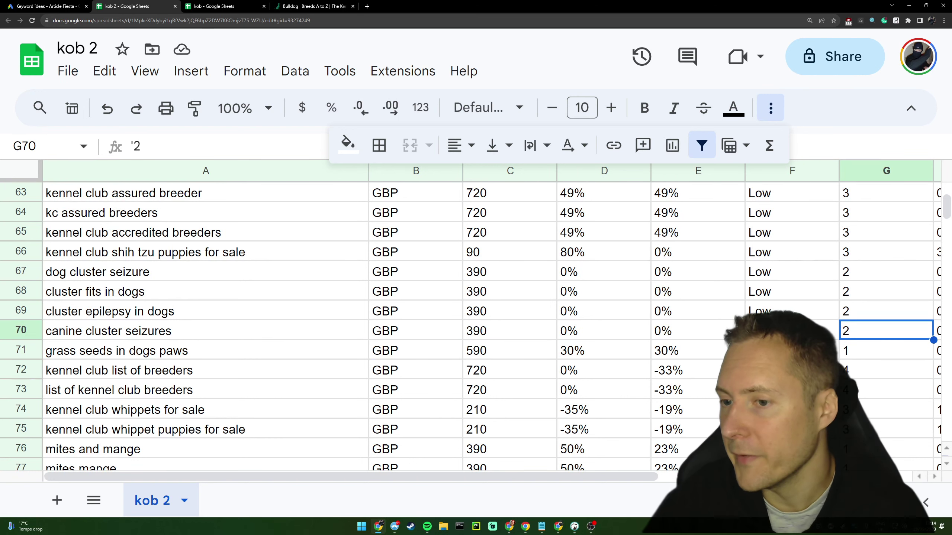
key("Down")
key("Right")
key("Right")
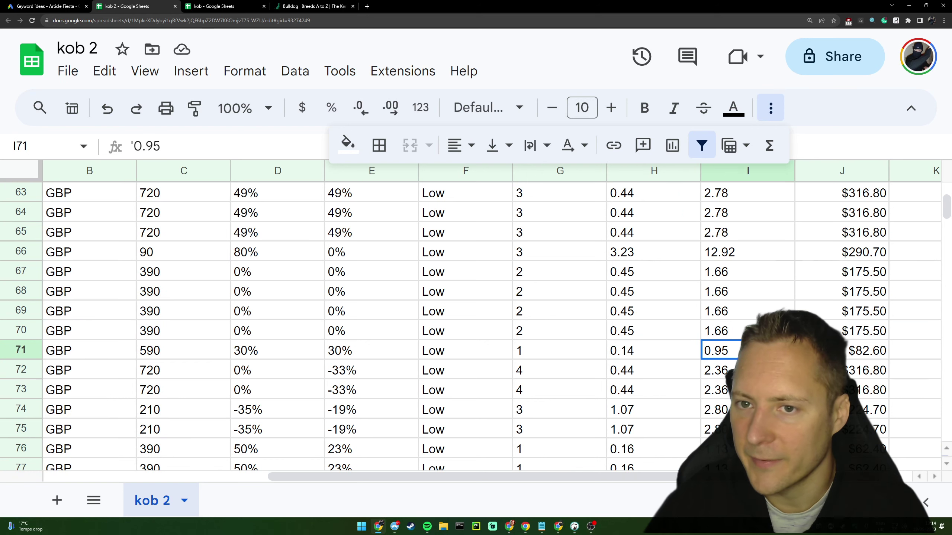
key("Right")
key("Right")
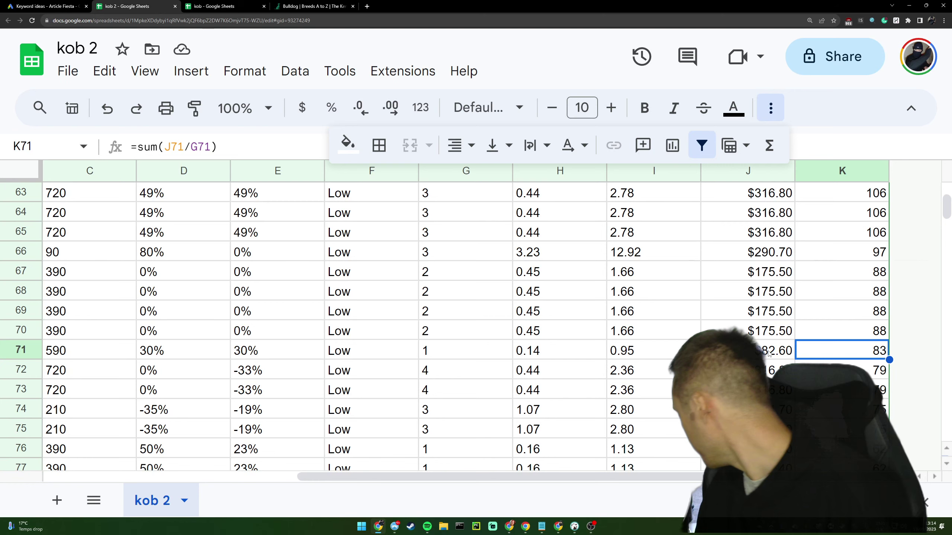
Copy the keyword tick bite in dog from cell A7 near the top of kob 2
key("Left")
key("Left")
key("Left")
key("Left")
key("Left")
key("Left")
key("Left")
key("Left")
key("Left")
key("Left")
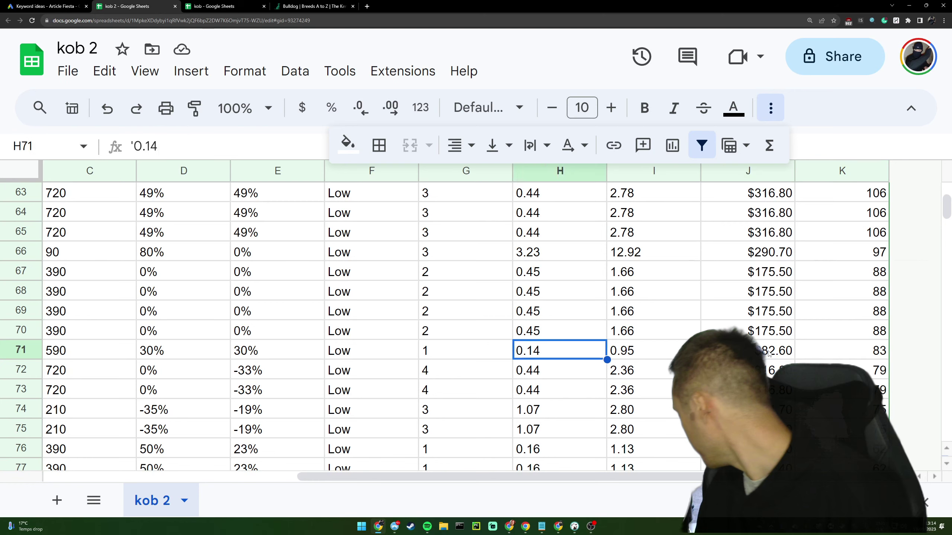
key("Up")
scroll(586, 363, "up", 15)
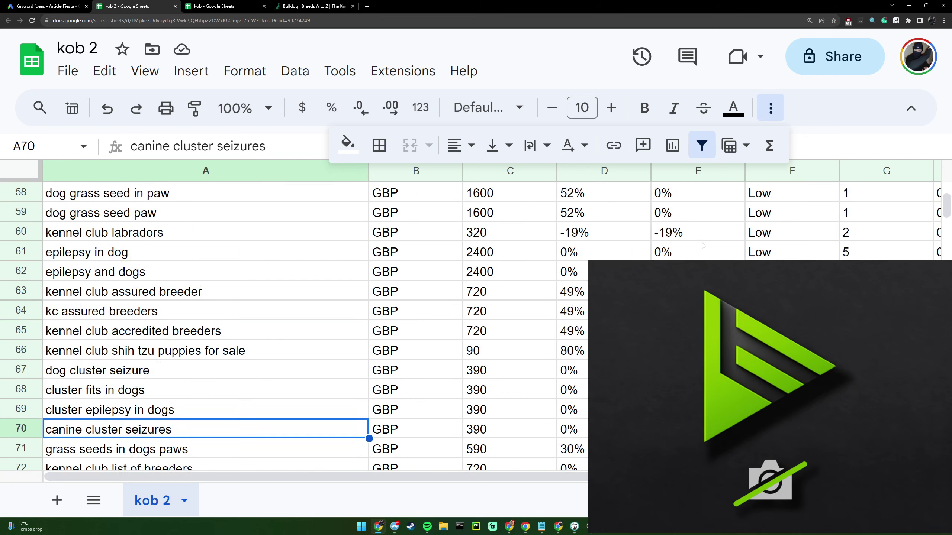
scroll(587, 362, "up", 6)
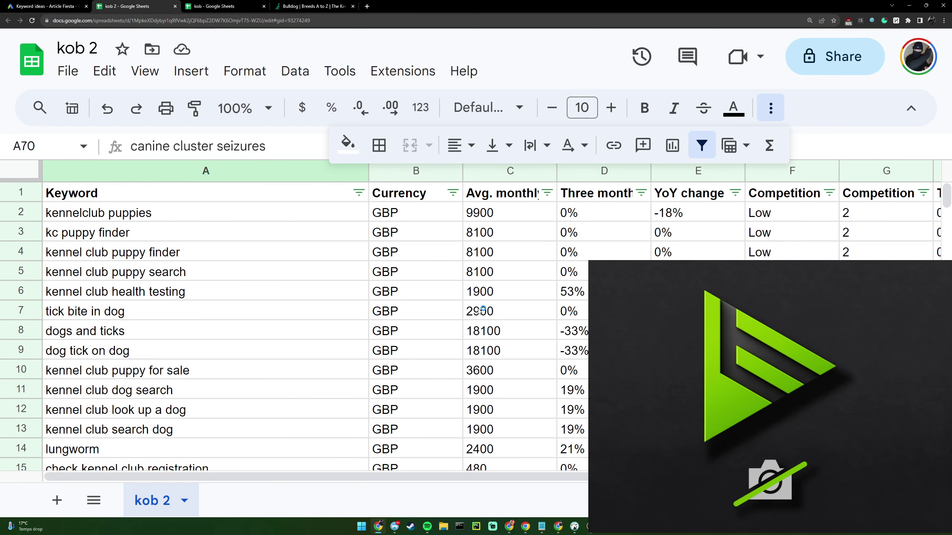
left_click(152, 308)
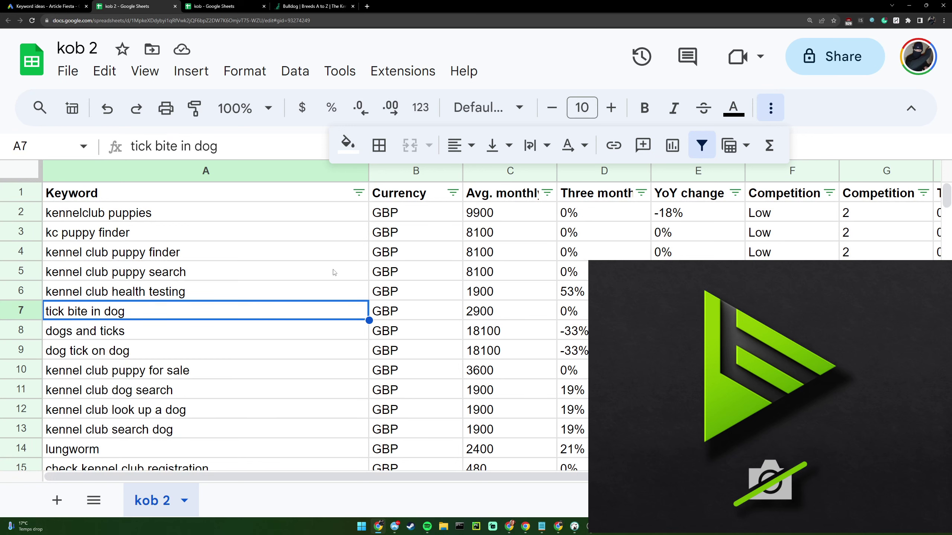
key("ctrl+c")
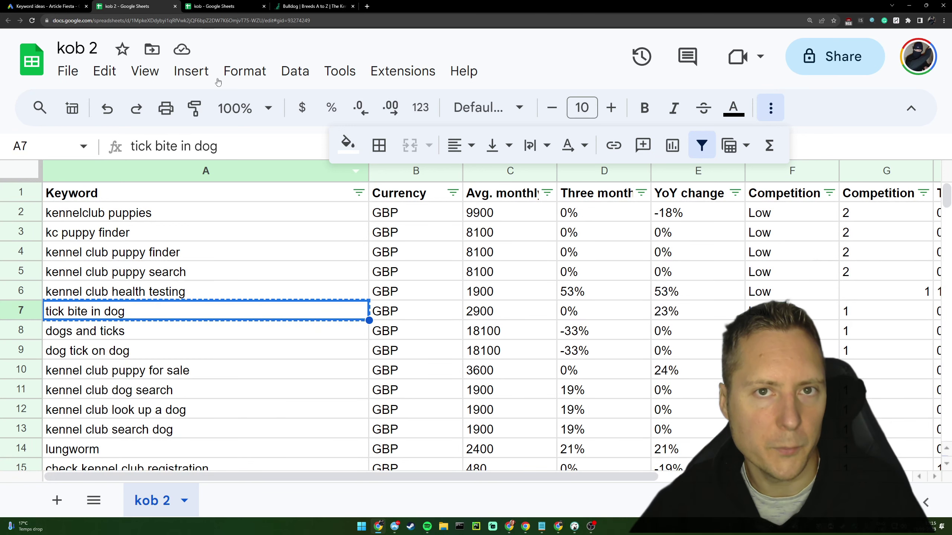
Search 'ahrefs keyword tool' in a new tab and open the Free Keyword Generator, zoomed in
left_click(367, 6)
type("ahre")
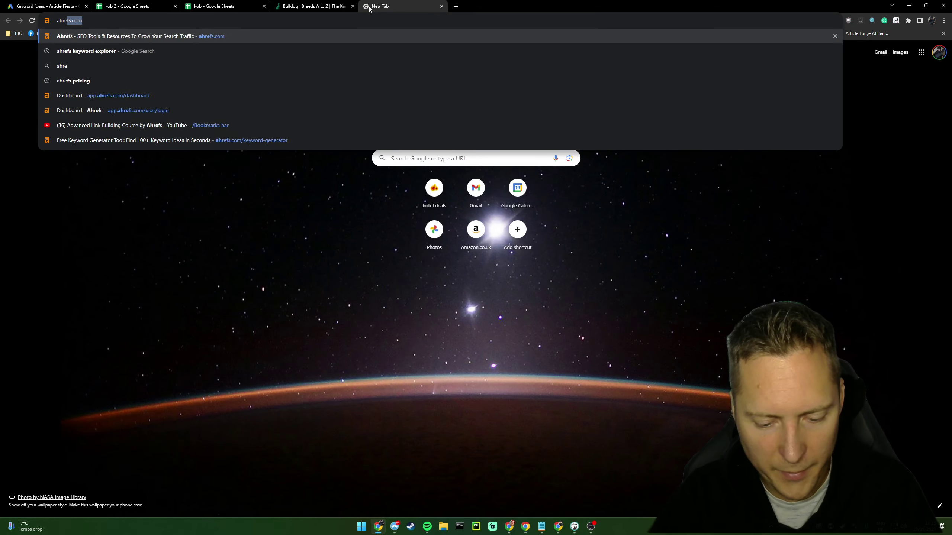
type("fs keyword to")
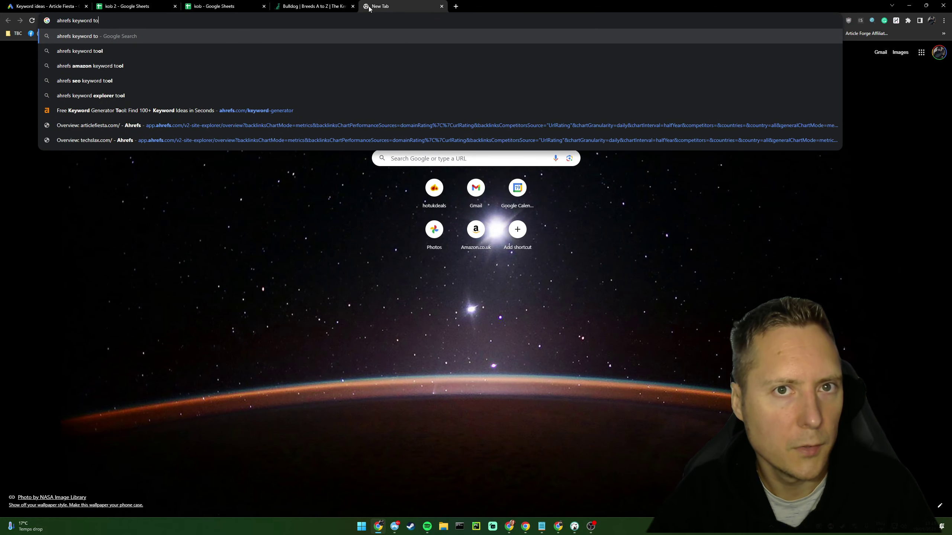
type("ol")
key("Return")
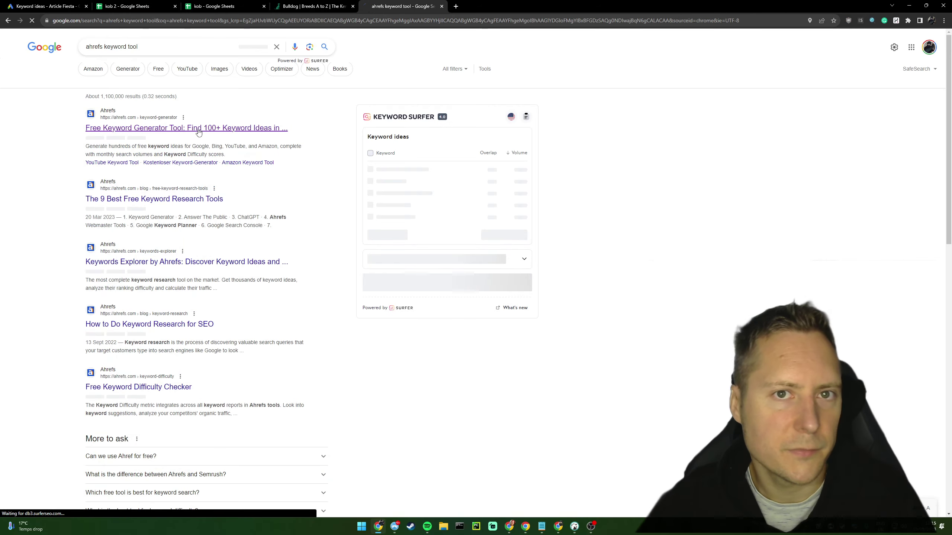
left_click(198, 127)
key("ctrl+plus")
key("ctrl+plus")
key("ctrl+plus")
key("ctrl+plus")
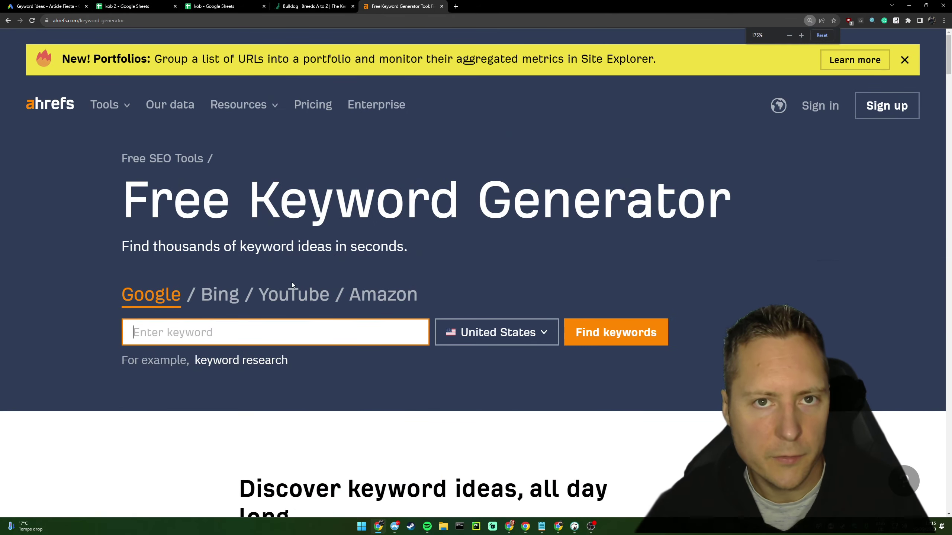
Paste tick bite in dog into the Keyword Generator and find its keyword ideas
key("ctrl+v")
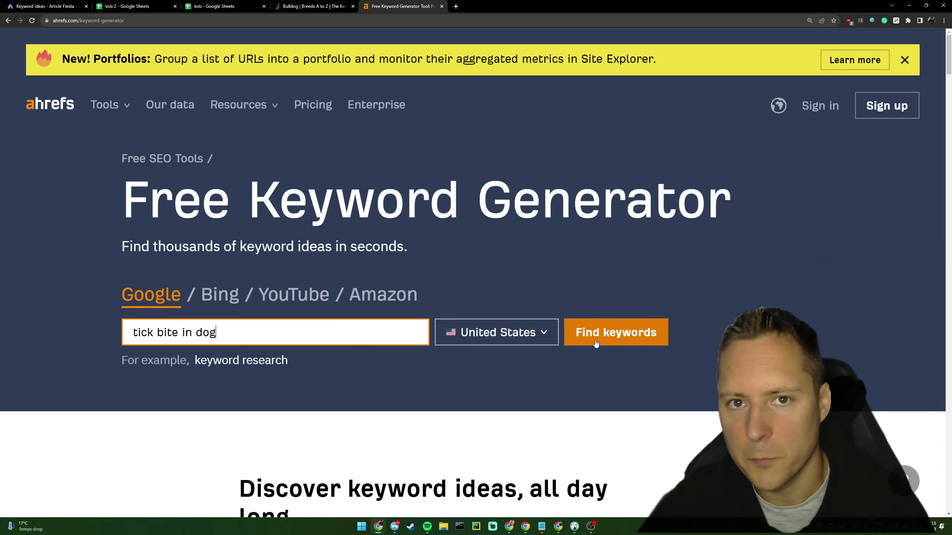
left_click(596, 343)
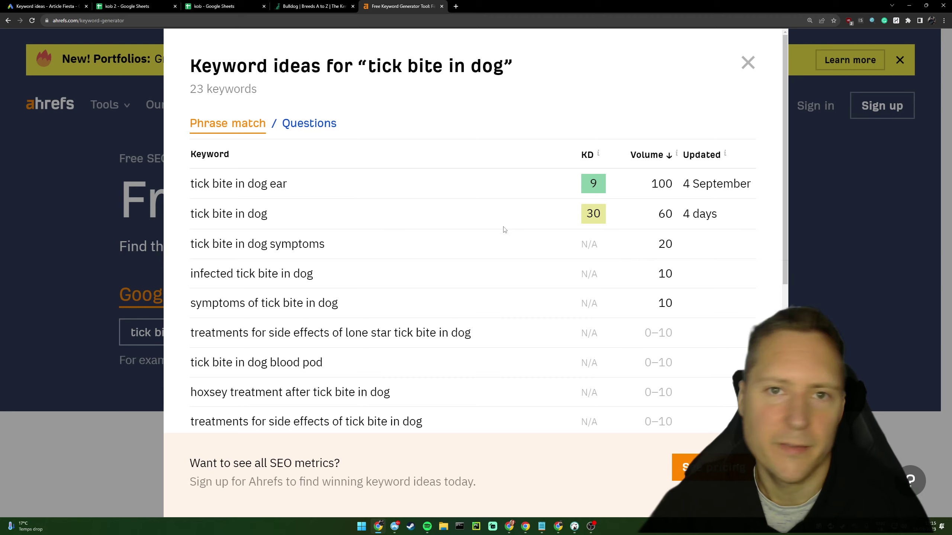
left_click_drag(648, 183, 682, 184)
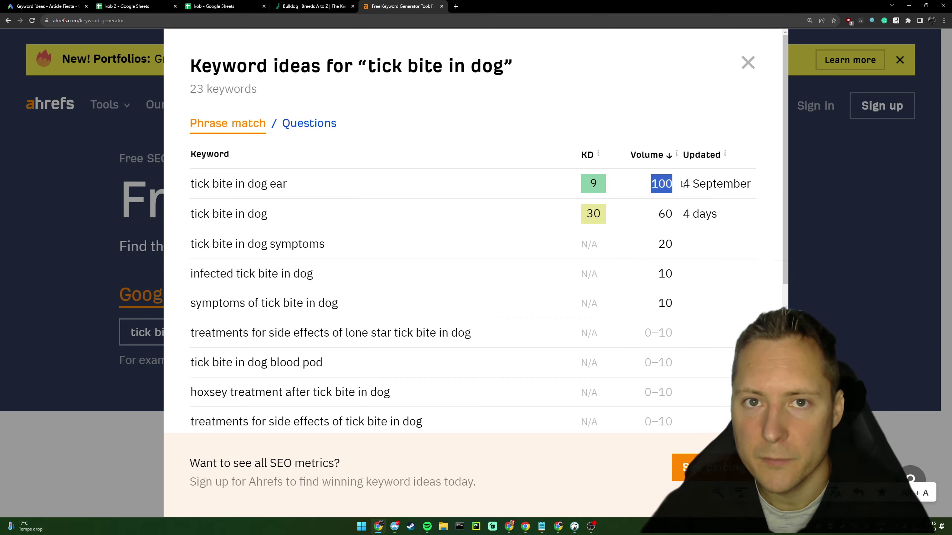
left_click(681, 187)
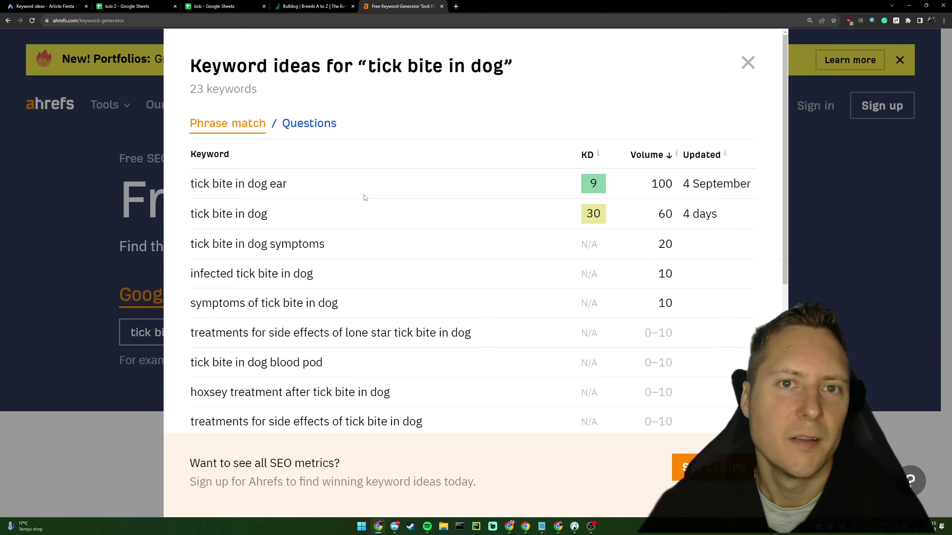
Compare the 17 question ideas against the 23 phrase-match ideas and their volumes
left_click(305, 130)
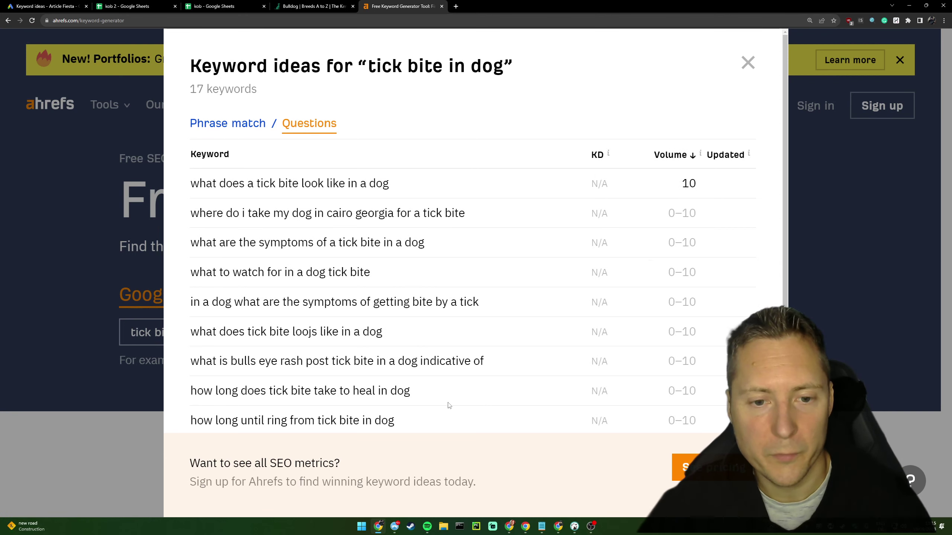
left_click_drag(448, 406, 264, 186)
left_click(275, 199)
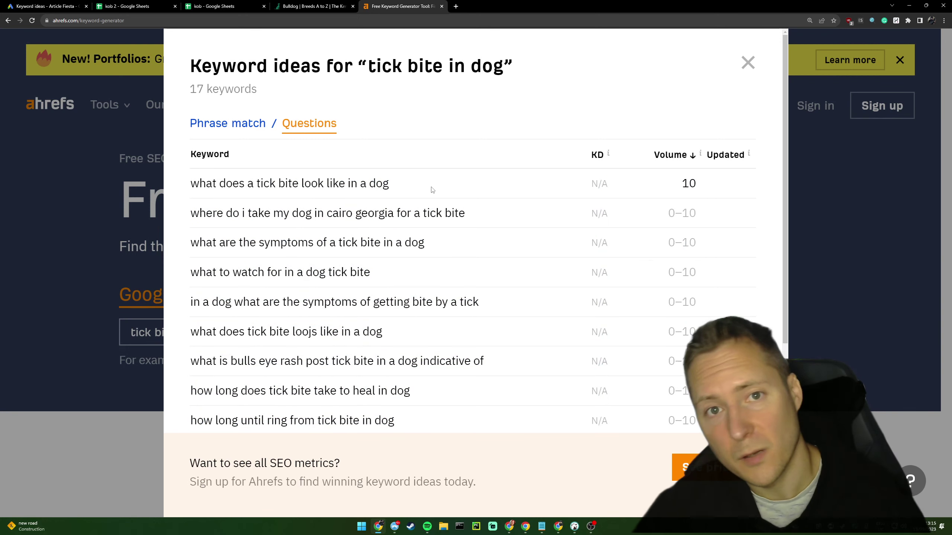
left_click_drag(438, 187, 193, 190)
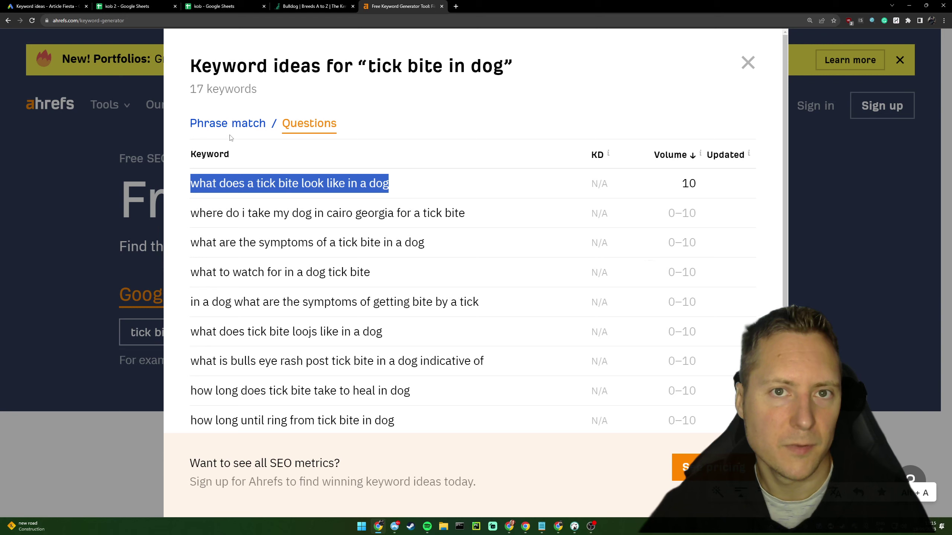
left_click(243, 124)
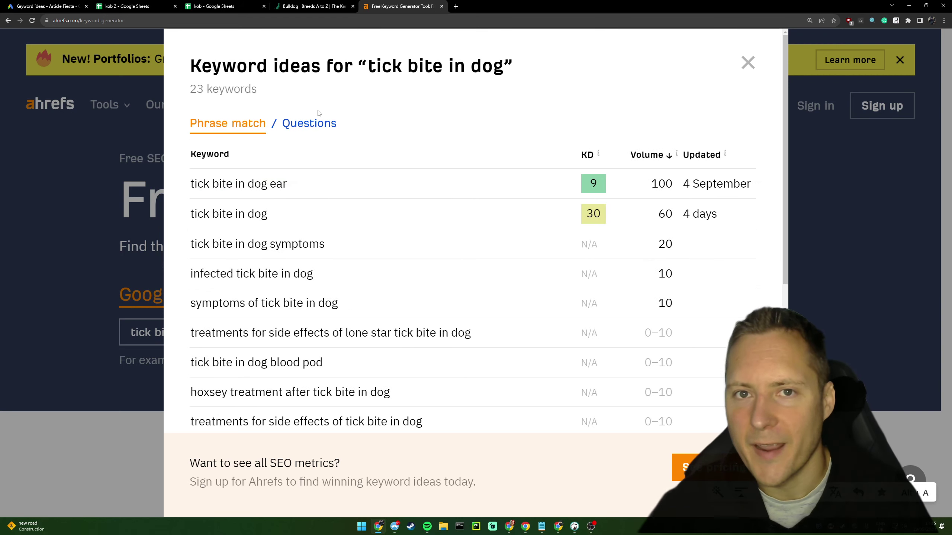
left_click_drag(656, 190, 674, 278)
left_click(651, 192)
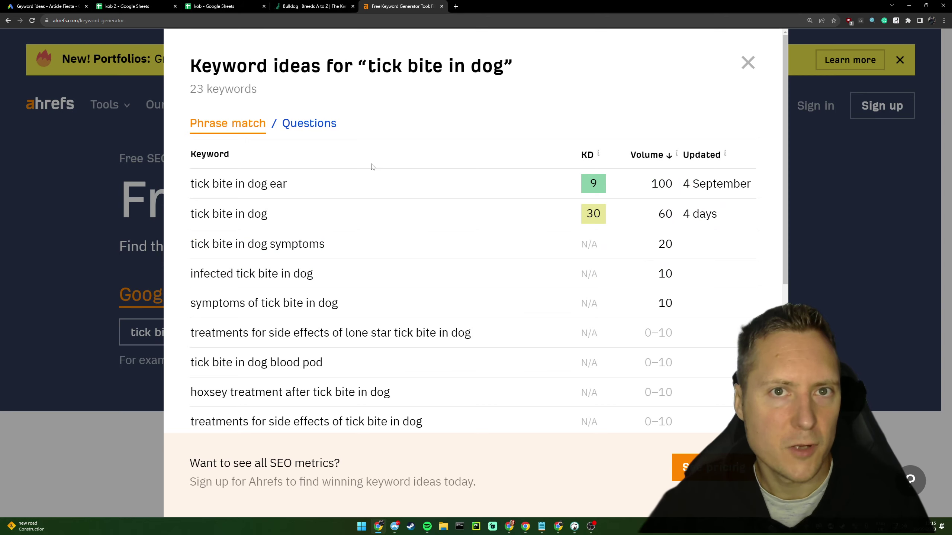
Switch back to the kob 2 sheet and view tick bite in dog's 2900 monthly searches in C7
left_click(139, 6)
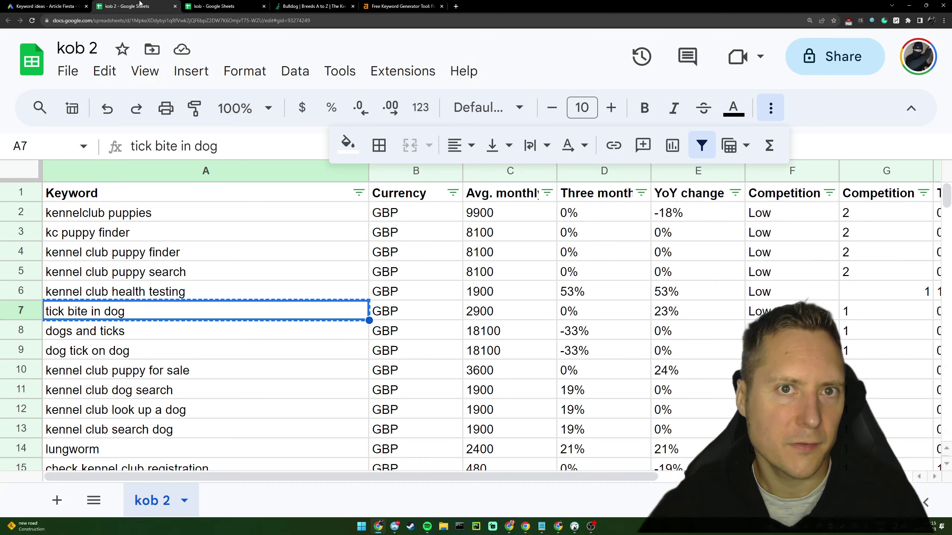
left_click(498, 315)
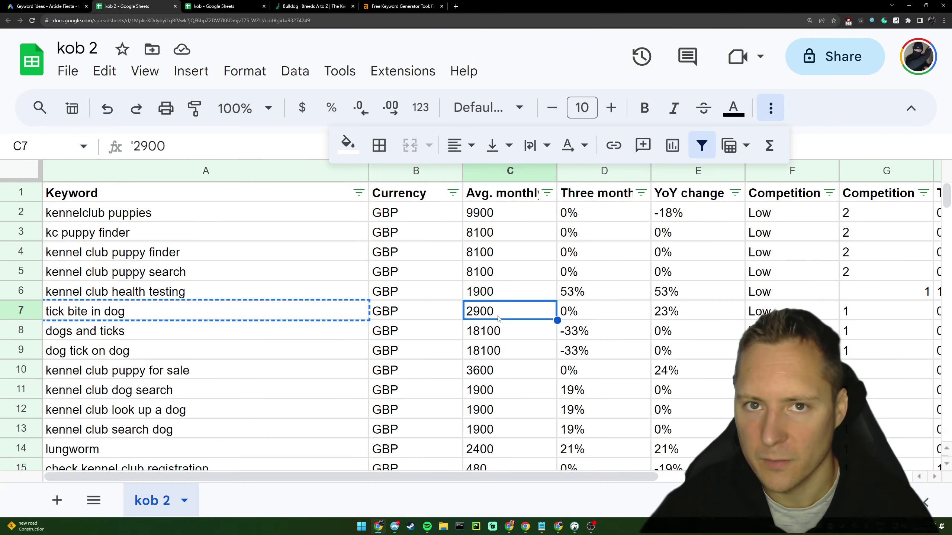